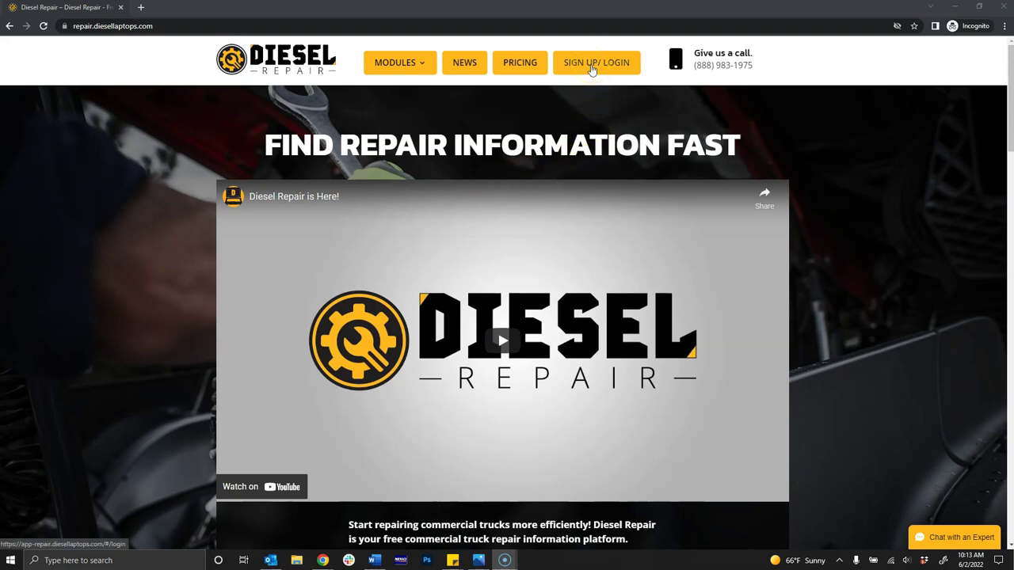
- Open the free account registration form from the site's sign-up and login page and look over its required fields
{"action": "left_click", "coordinate": [594, 69]}
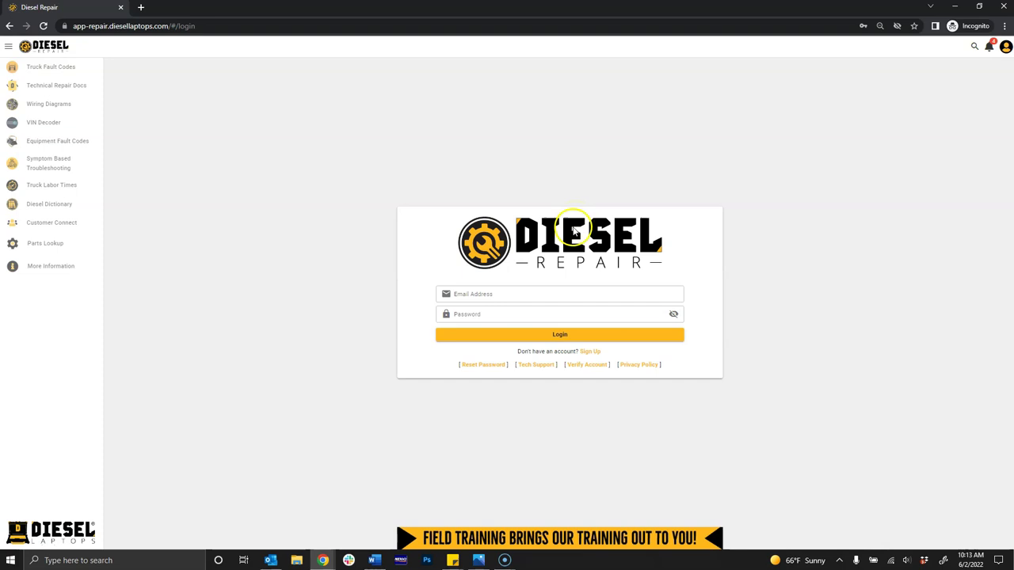
{"action": "left_click", "coordinate": [591, 352]}
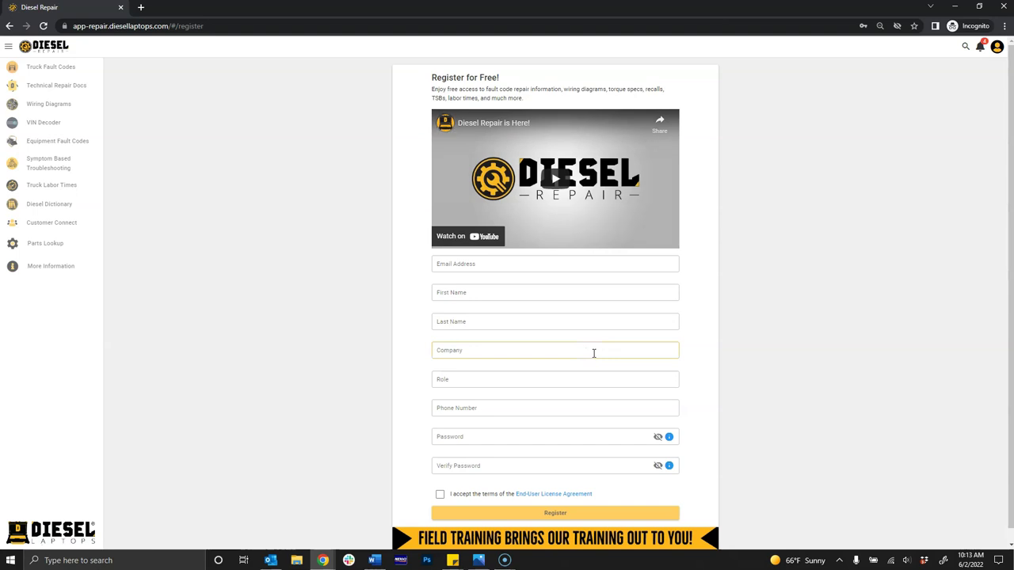
{"action": "scroll", "coordinate": [594, 353], "scroll_direction": "down", "scroll_amount": 1}
{"action": "left_click", "coordinate": [469, 255]}
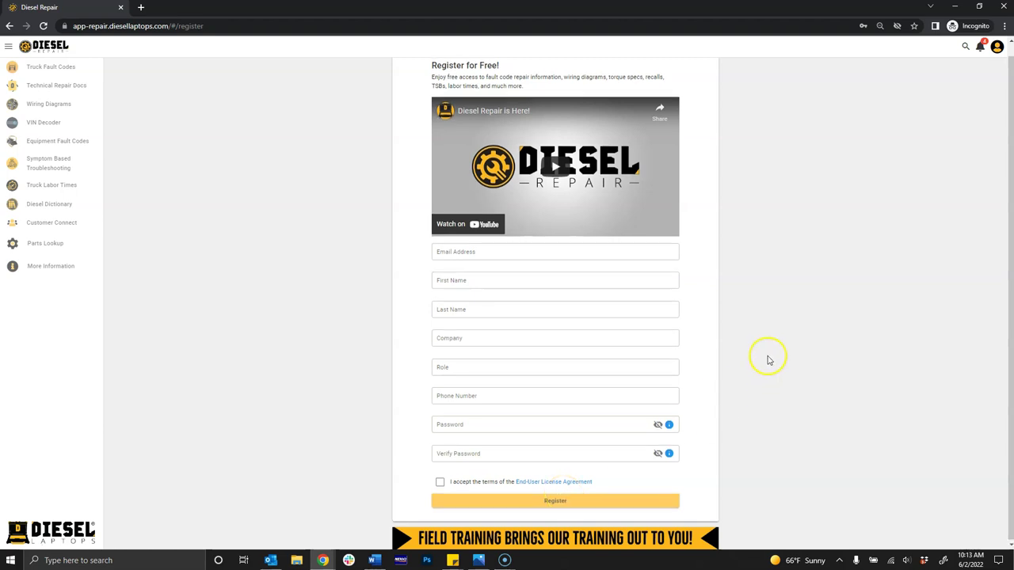
{"action": "scroll", "coordinate": [767, 361], "scroll_direction": "up", "scroll_amount": 1}
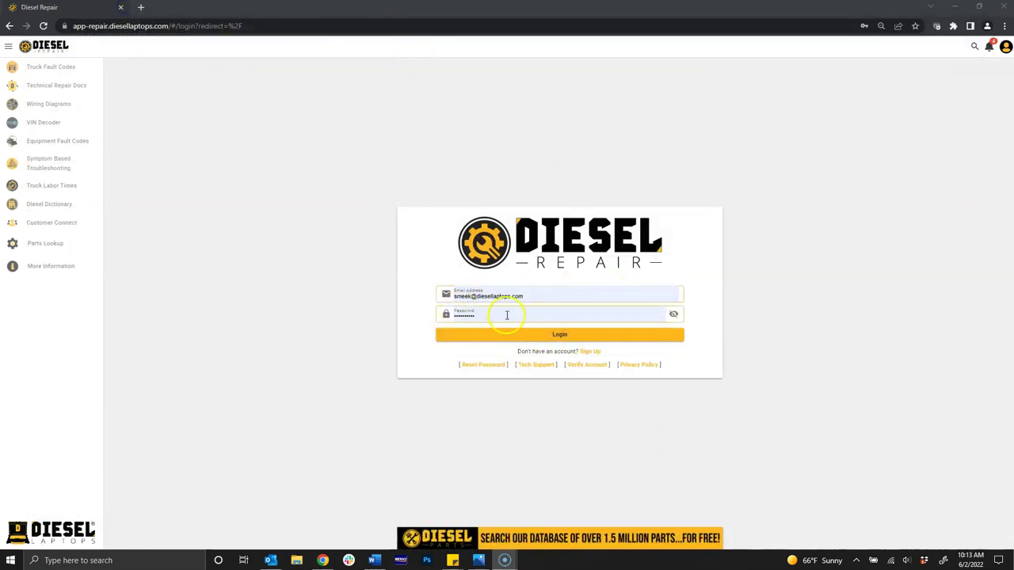
- Log in with the prefilled account credentials and open the Truck Fault Codes module
{"action": "left_click", "coordinate": [558, 336]}
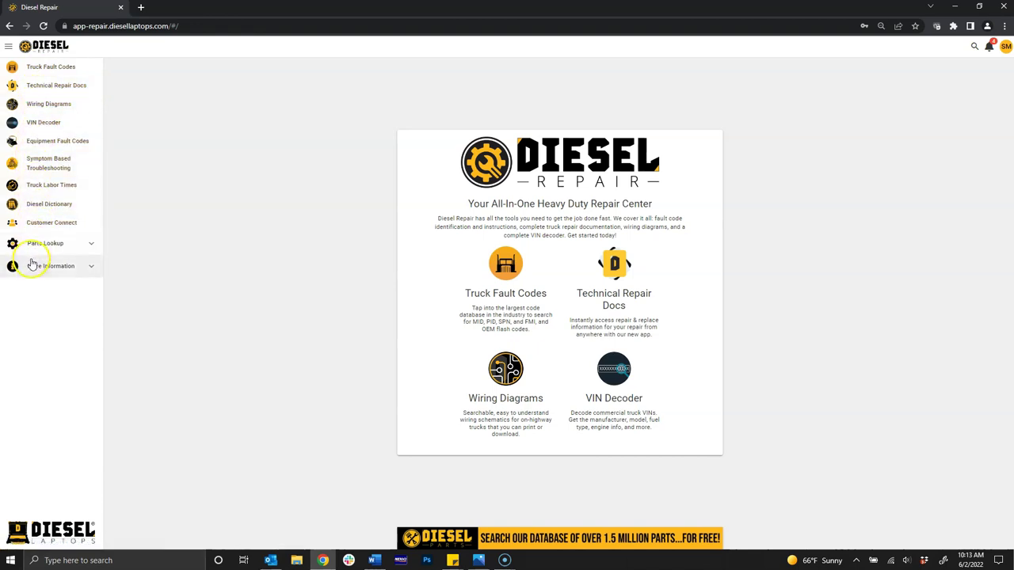
{"action": "left_click", "coordinate": [46, 71]}
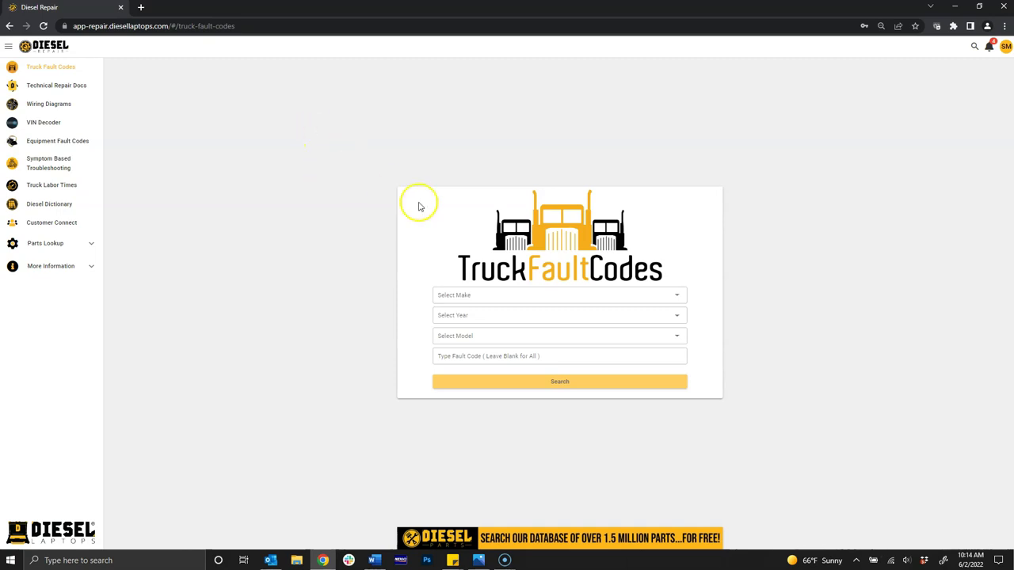
- Search the truck fault codes for make Cummins, year 2020, model B6.7 and fault code 123
{"action": "left_click", "coordinate": [570, 295]}
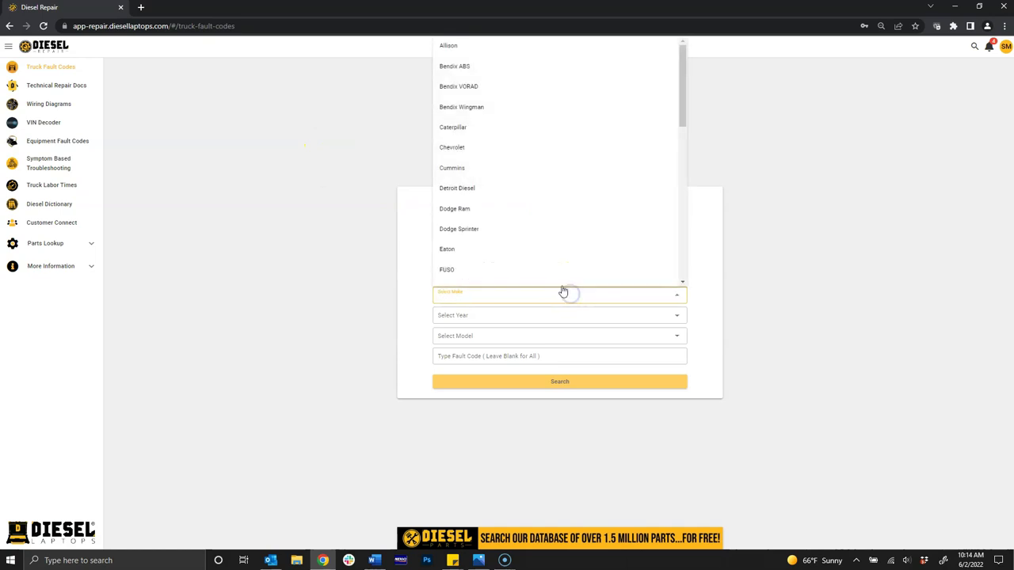
{"action": "left_click", "coordinate": [518, 168]}
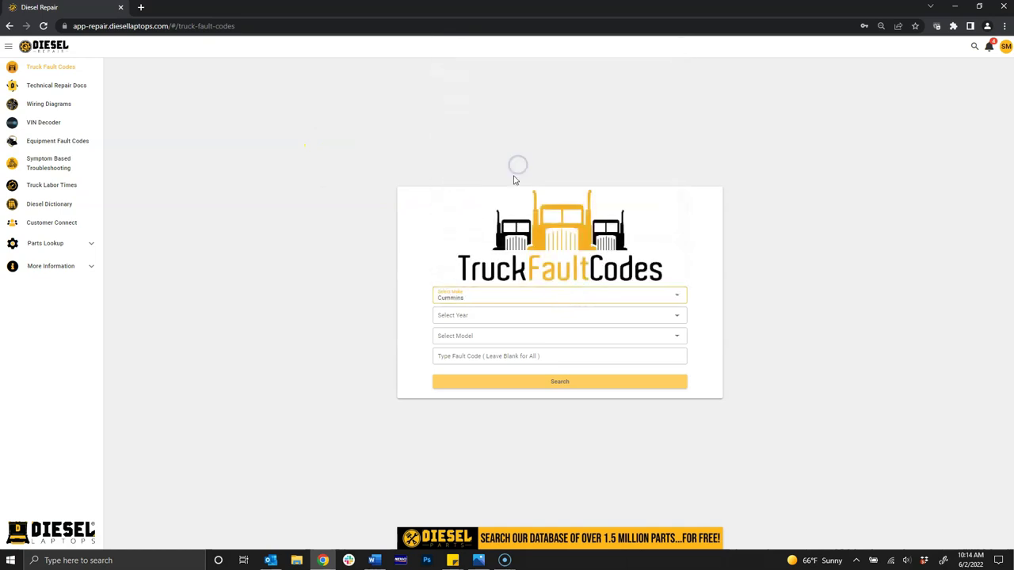
{"action": "left_click", "coordinate": [521, 316]}
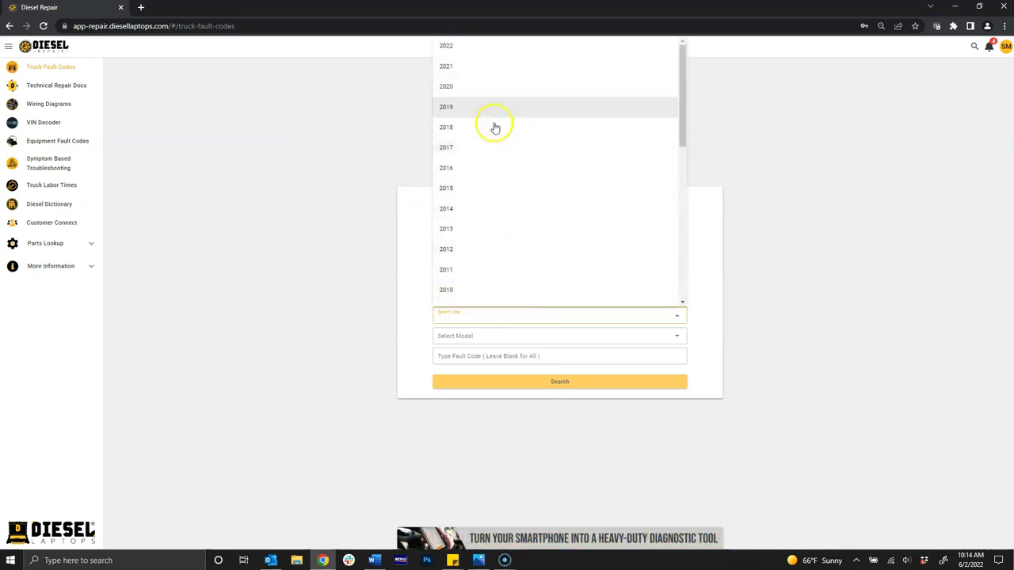
{"action": "left_click", "coordinate": [490, 87]}
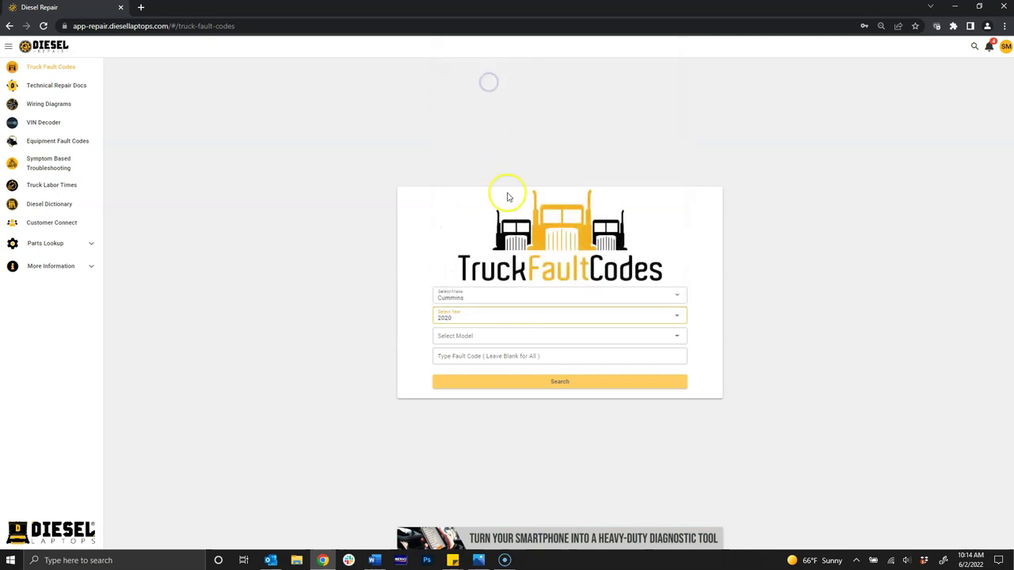
{"action": "left_click", "coordinate": [537, 336]}
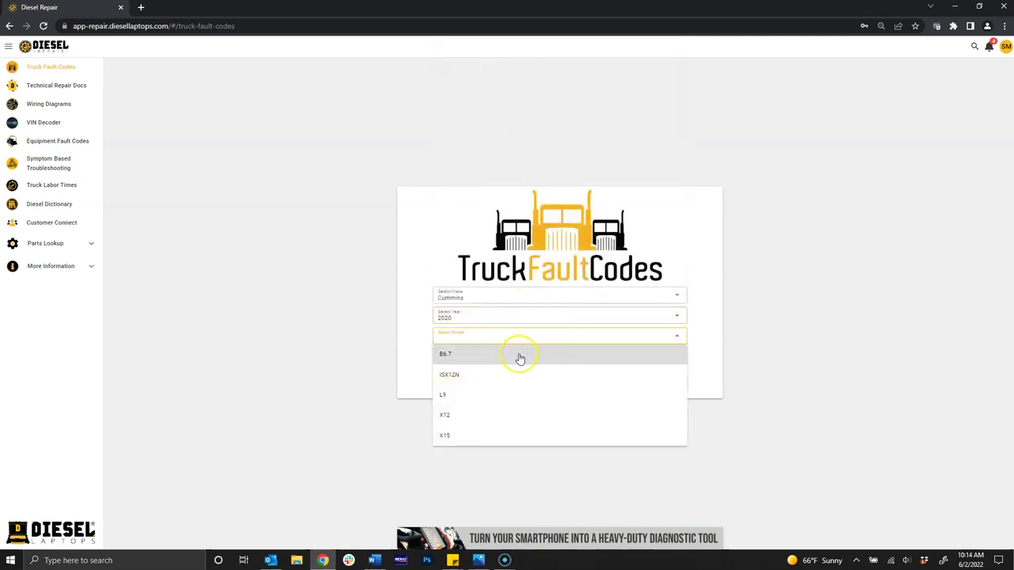
{"action": "left_click", "coordinate": [519, 355]}
{"action": "left_click", "coordinate": [519, 355]}
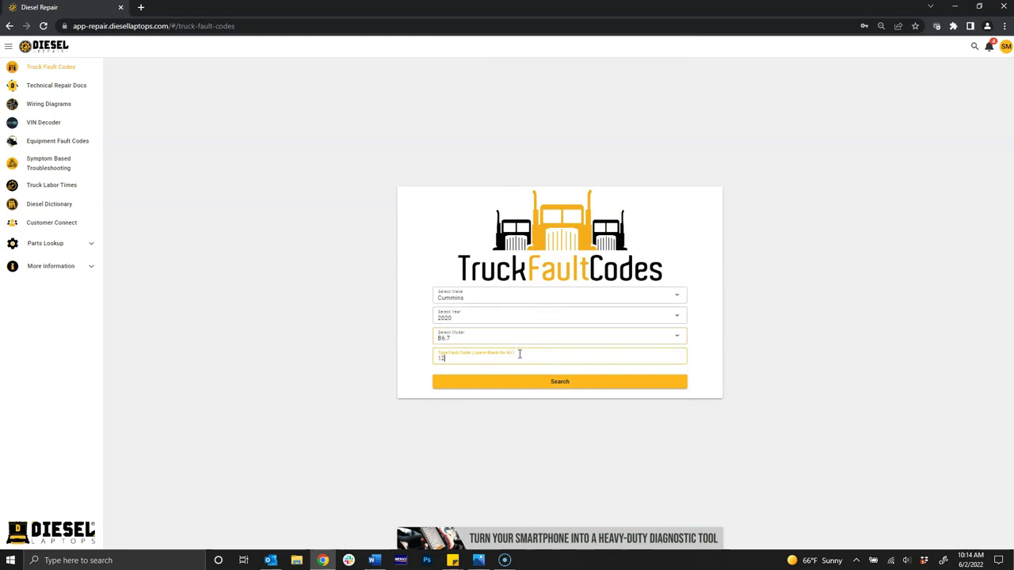
{"action": "left_click", "coordinate": [527, 383]}
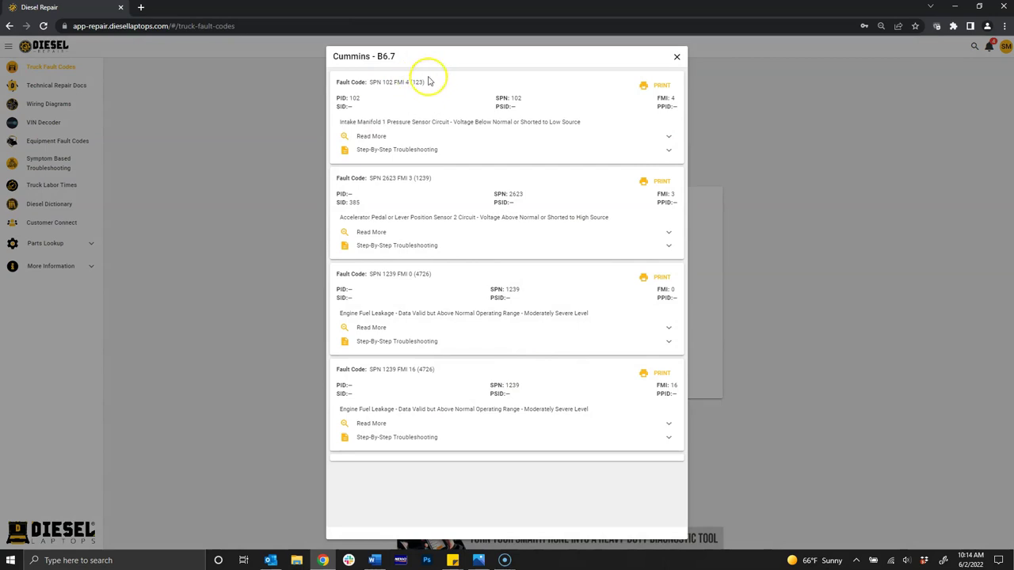
- Expand the detailed description of fault code SPN 102 FMI 4 (123) and read through to its possible causes
{"action": "left_click", "coordinate": [372, 137]}
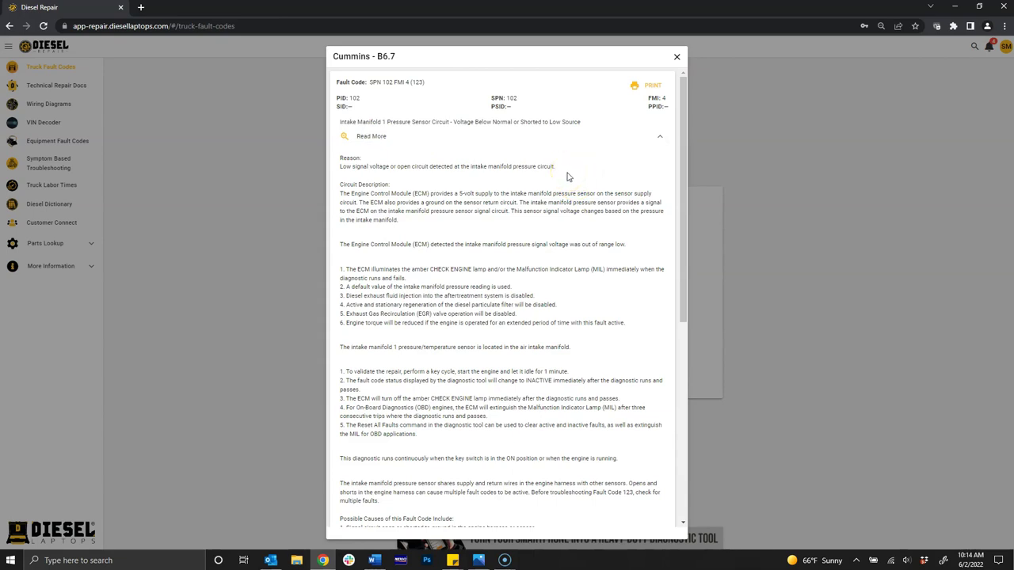
{"action": "scroll", "coordinate": [567, 177], "scroll_direction": "down", "scroll_amount": 1}
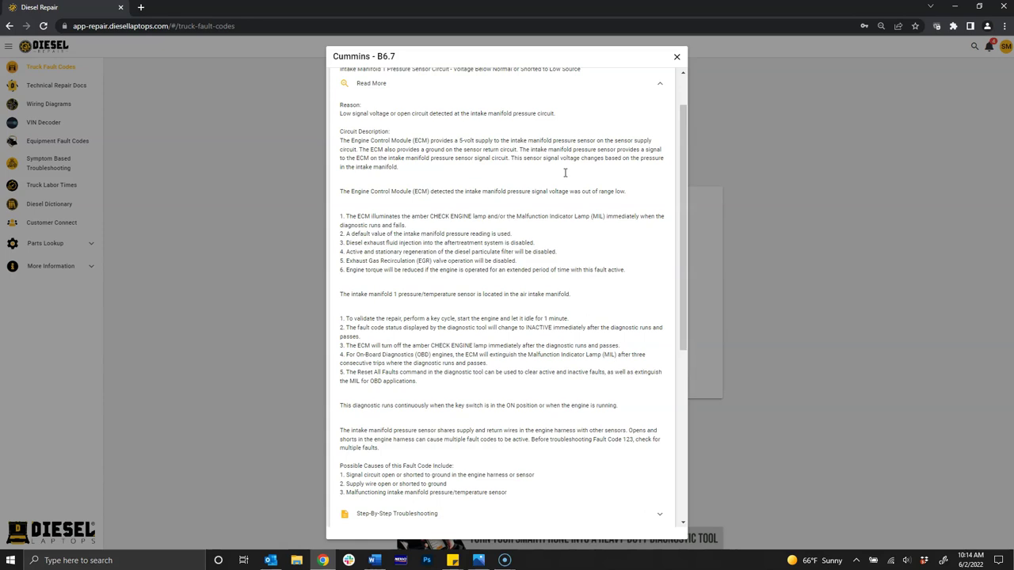
{"action": "scroll", "coordinate": [565, 175], "scroll_direction": "down", "scroll_amount": 1}
{"action": "scroll", "coordinate": [540, 235], "scroll_direction": "down", "scroll_amount": 2}
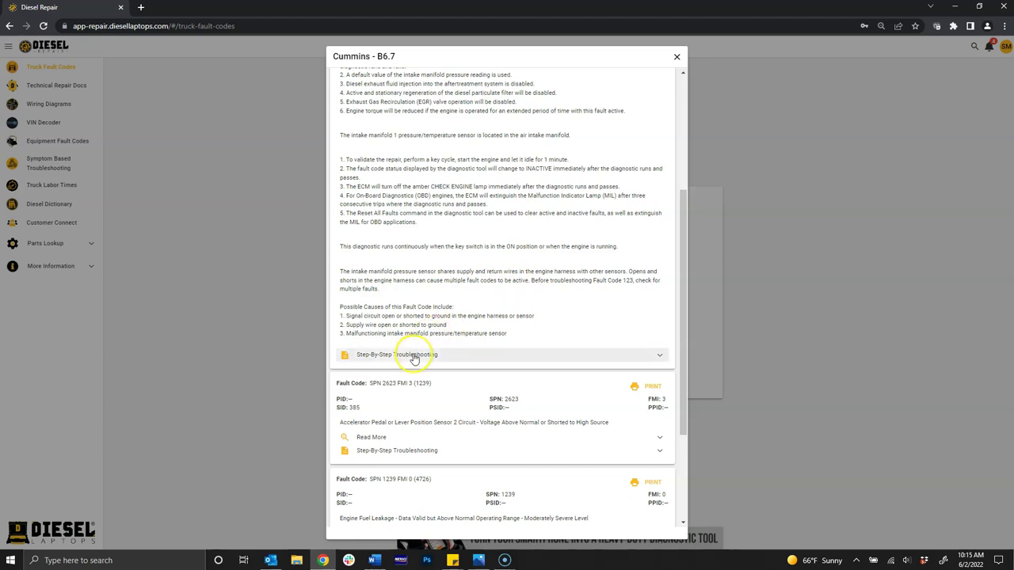
- View the step-by-step troubleshooting document for fault code 123, read through its troubleshooting steps, and close it along with the search results
{"action": "left_click", "coordinate": [412, 355]}
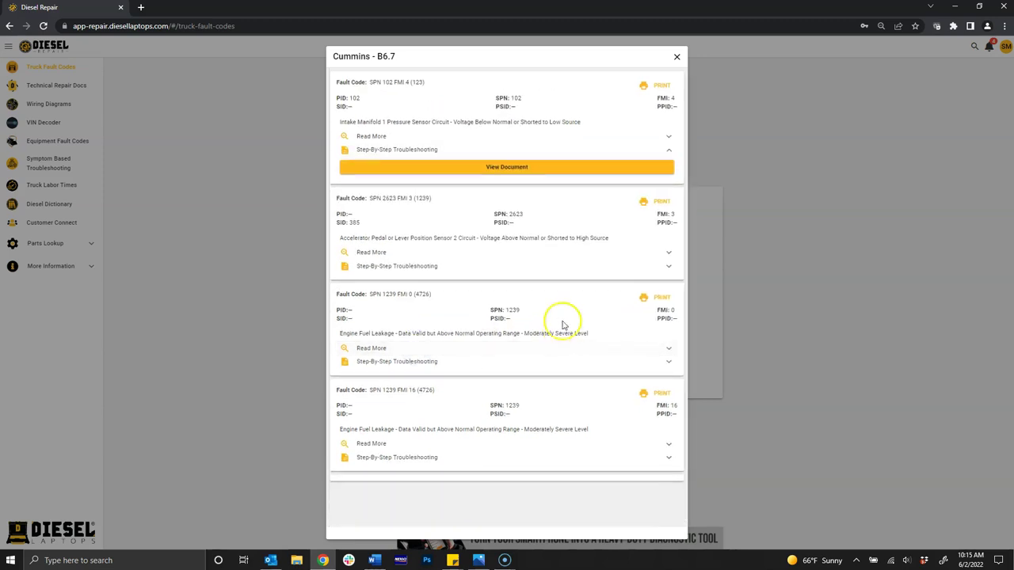
{"action": "left_click", "coordinate": [511, 169]}
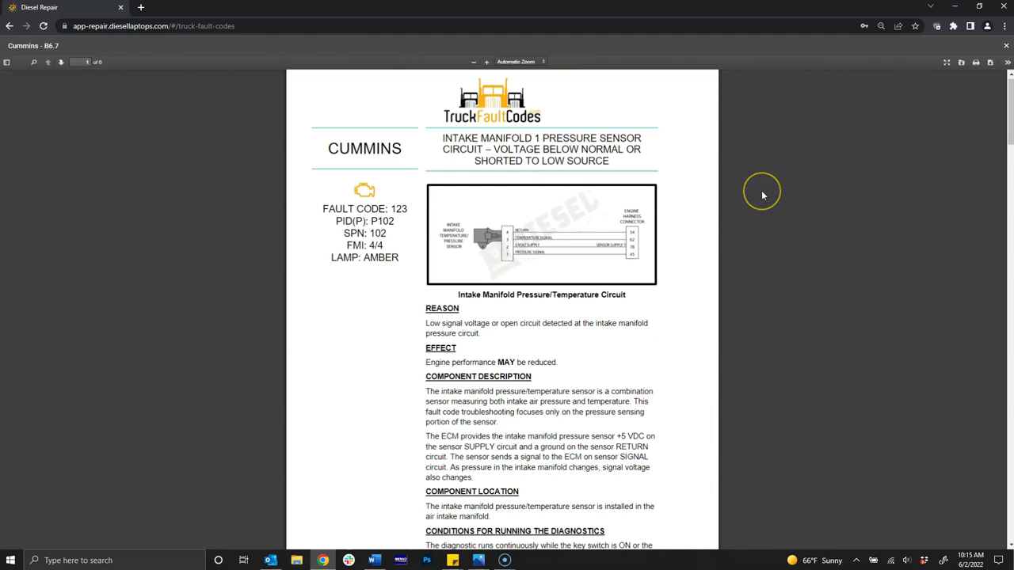
{"action": "scroll", "coordinate": [760, 195], "scroll_direction": "down", "scroll_amount": 5}
{"action": "scroll", "coordinate": [761, 196], "scroll_direction": "down", "scroll_amount": 5}
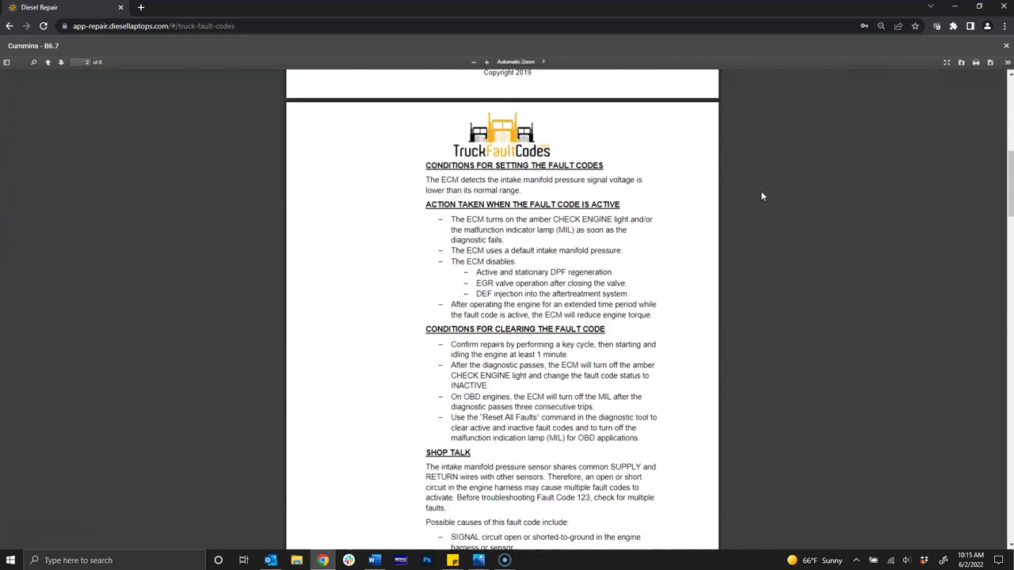
{"action": "scroll", "coordinate": [761, 196], "scroll_direction": "down", "scroll_amount": 2}
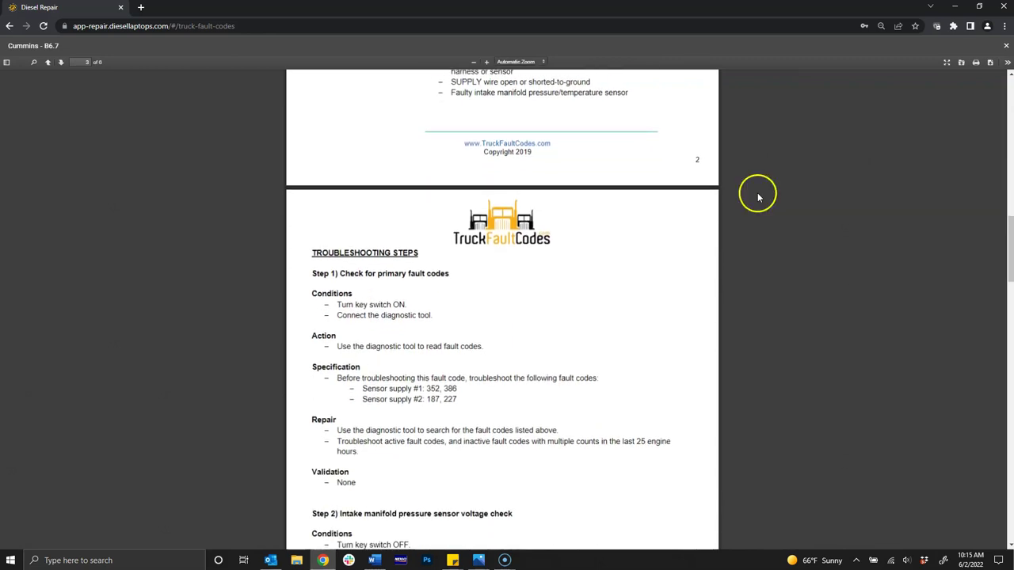
{"action": "scroll", "coordinate": [759, 195], "scroll_direction": "down", "scroll_amount": 2}
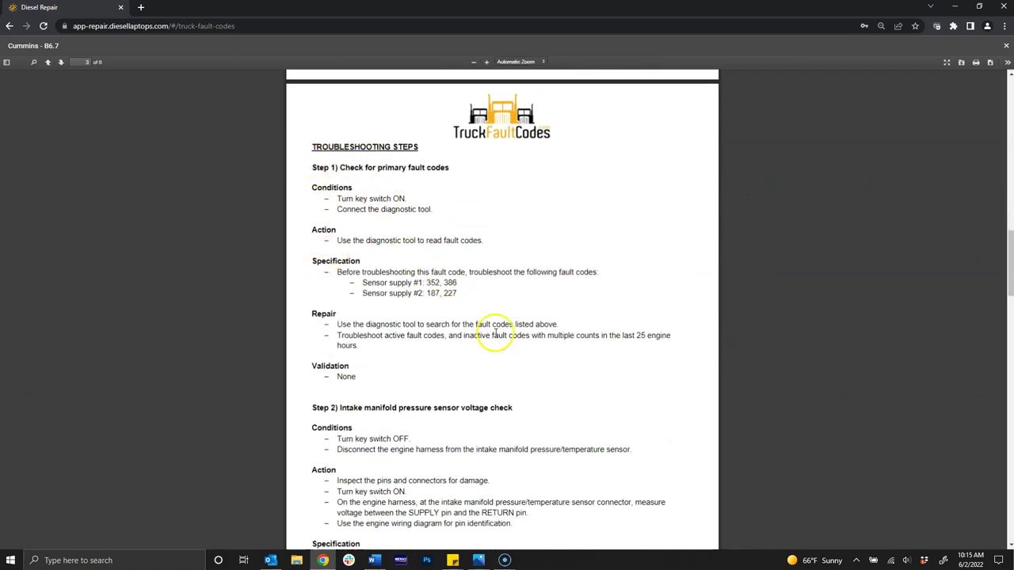
{"action": "scroll", "coordinate": [500, 363], "scroll_direction": "down", "scroll_amount": 1}
{"action": "scroll", "coordinate": [499, 363], "scroll_direction": "down", "scroll_amount": 4}
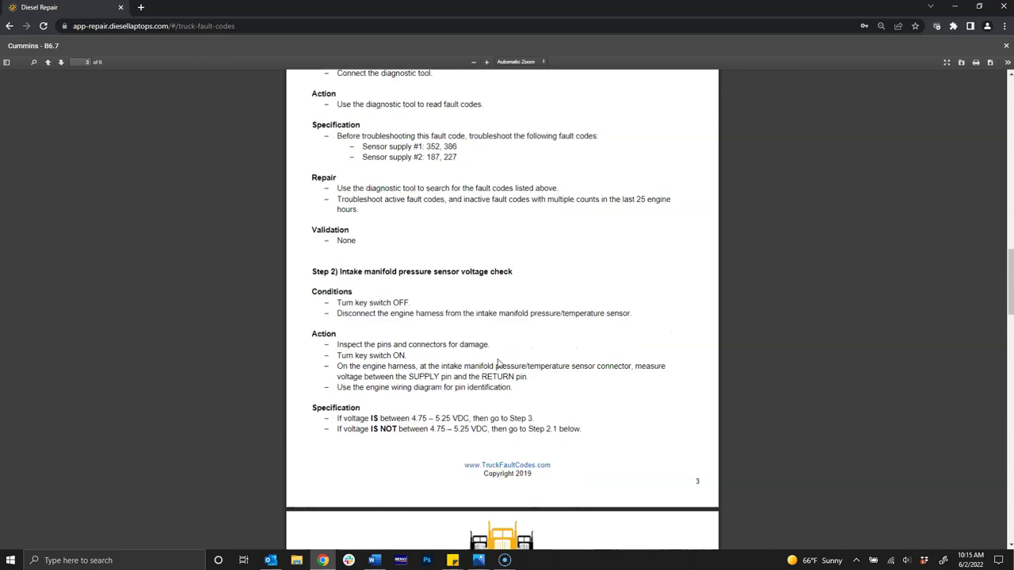
{"action": "scroll", "coordinate": [500, 363], "scroll_direction": "down", "scroll_amount": 2}
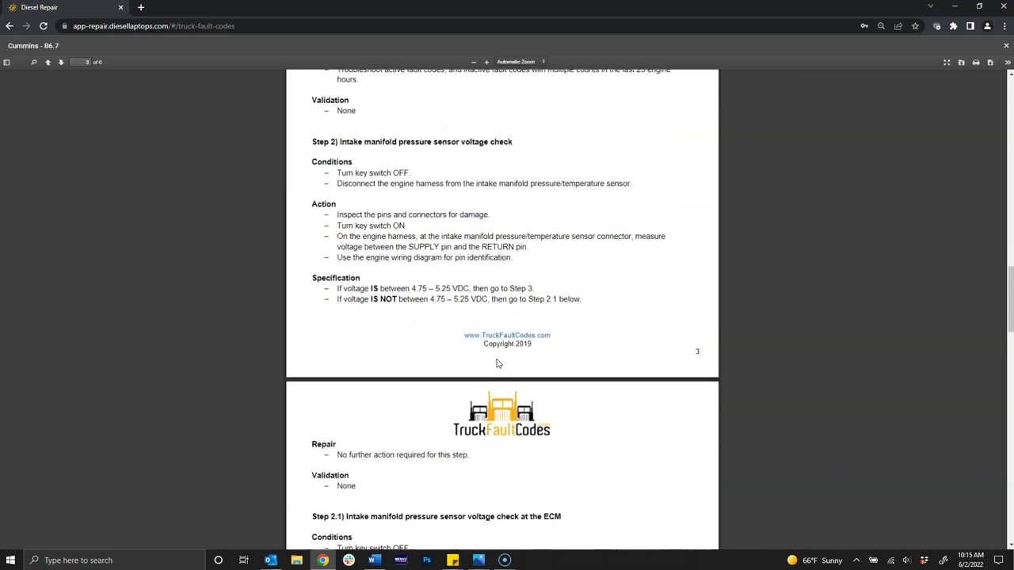
{"action": "left_click", "coordinate": [480, 349]}
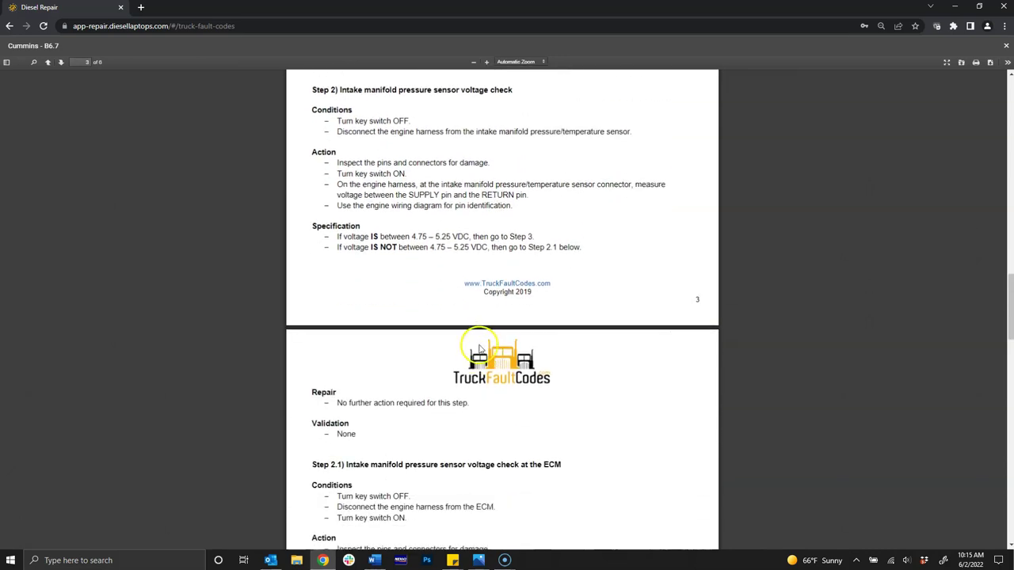
{"action": "left_click", "coordinate": [1006, 45]}
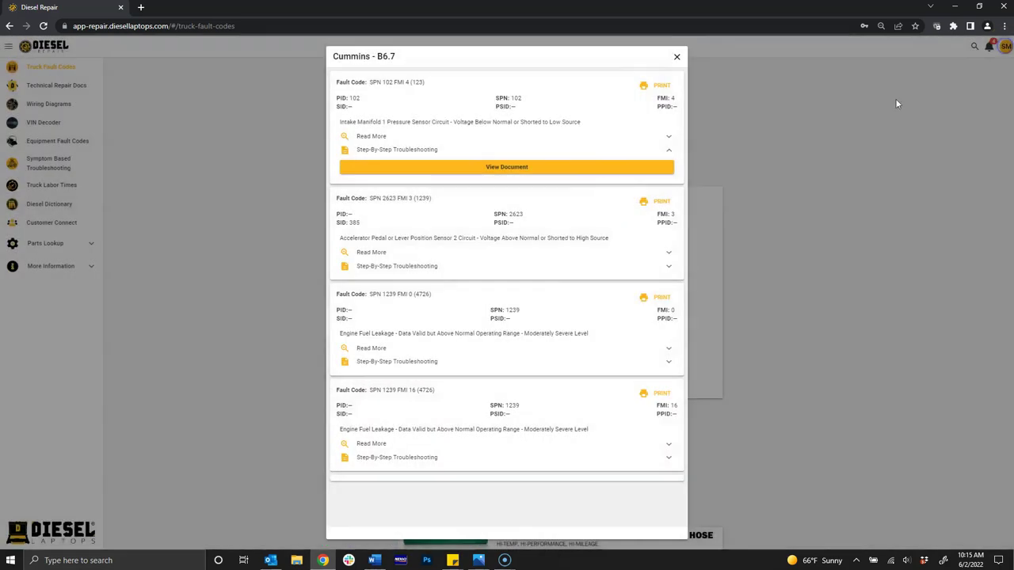
{"action": "left_click", "coordinate": [678, 57]}
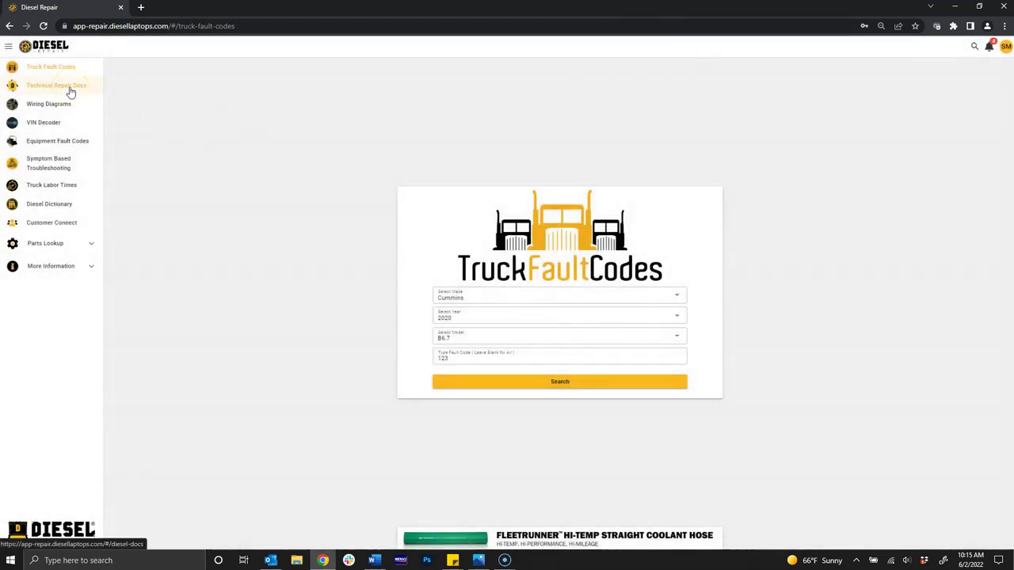
- Open the Technical Repair Docs module and choose International as the make and Engine as the type
{"action": "left_click", "coordinate": [68, 88]}
{"action": "left_click", "coordinate": [50, 88]}
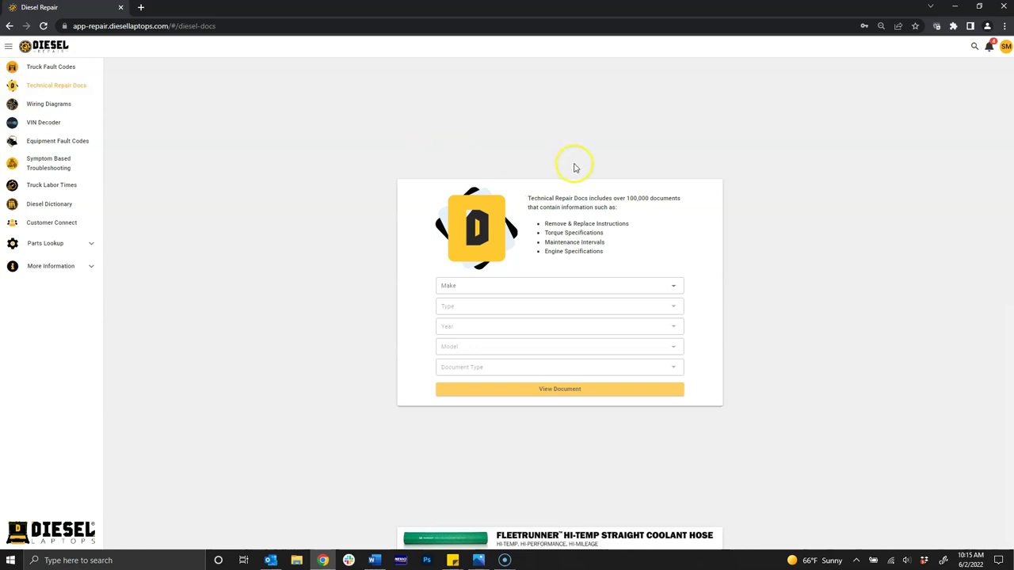
{"action": "left_click", "coordinate": [652, 285]}
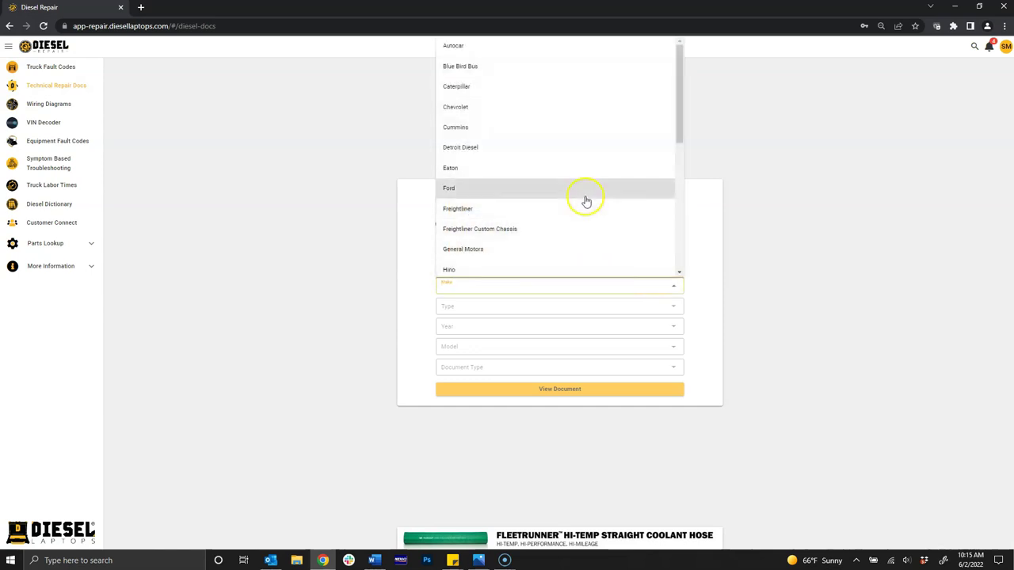
{"action": "scroll", "coordinate": [584, 199], "scroll_direction": "down", "scroll_amount": 2}
{"action": "left_click", "coordinate": [519, 213]}
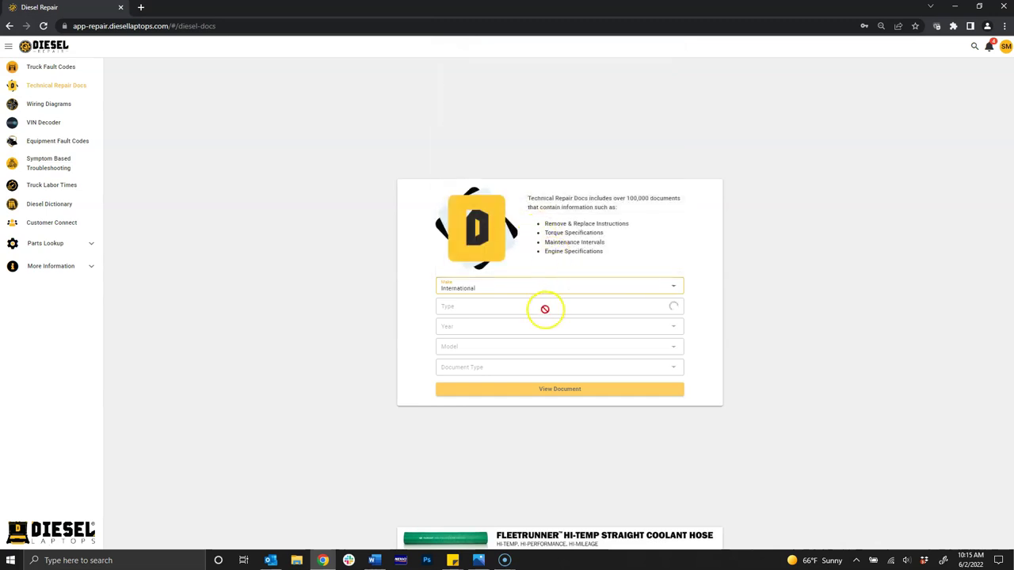
{"action": "left_click", "coordinate": [673, 311]}
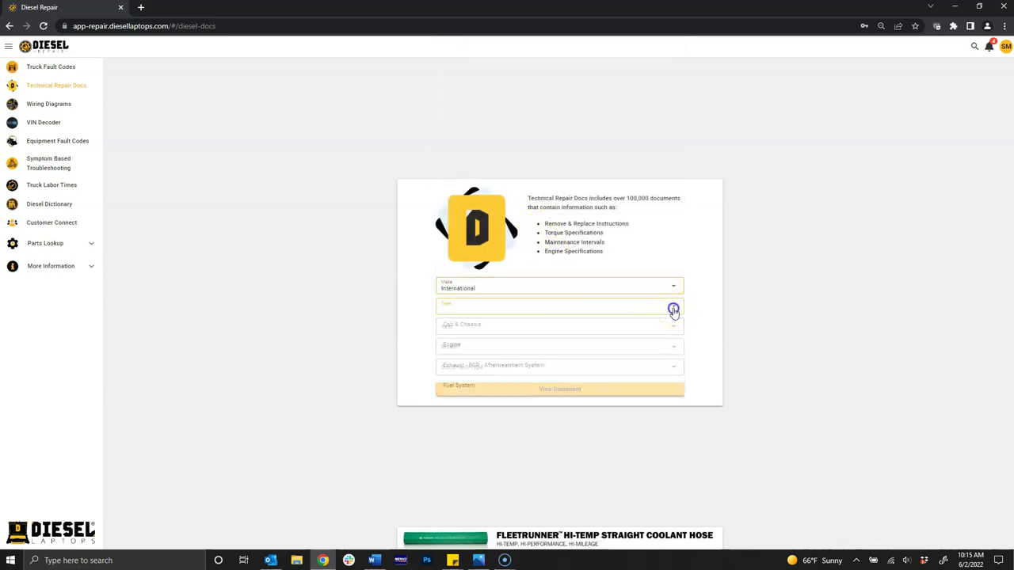
{"action": "left_click", "coordinate": [591, 353]}
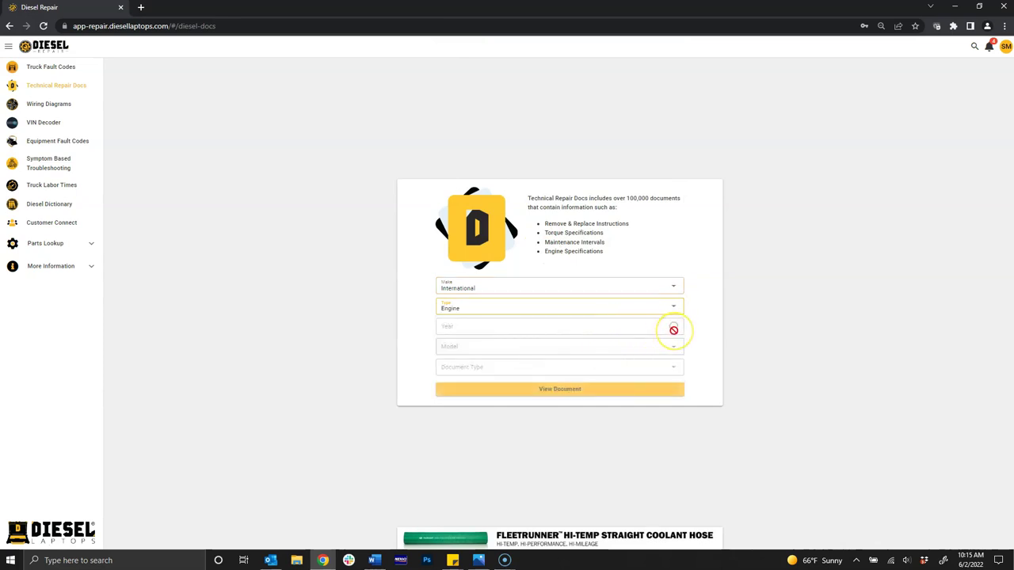
- Set the year to 2013 and the model to MaxxForce DT for the repair document lookup
{"action": "left_click", "coordinate": [676, 332]}
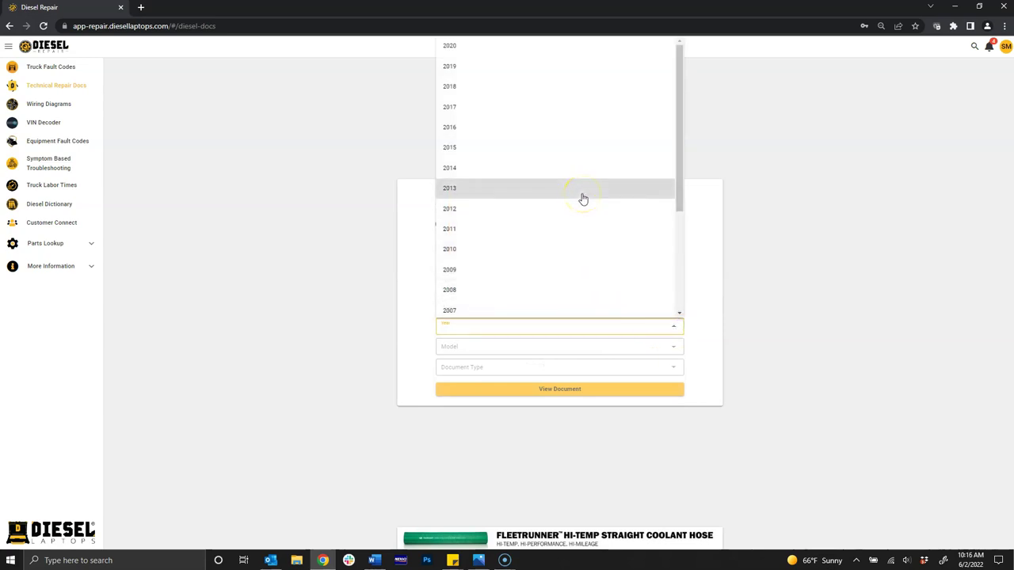
{"action": "left_click", "coordinate": [583, 199]}
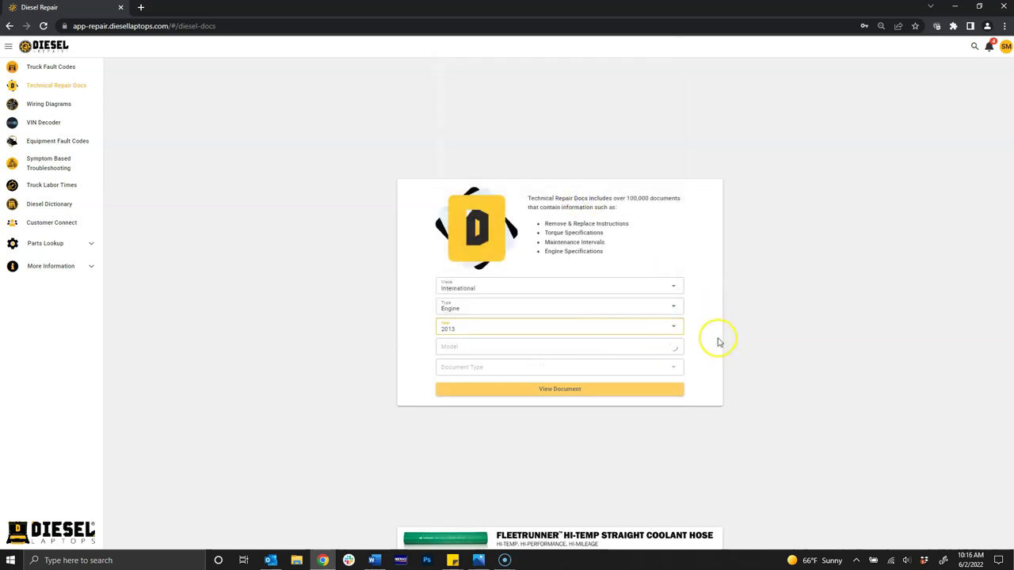
{"action": "left_click", "coordinate": [673, 347]}
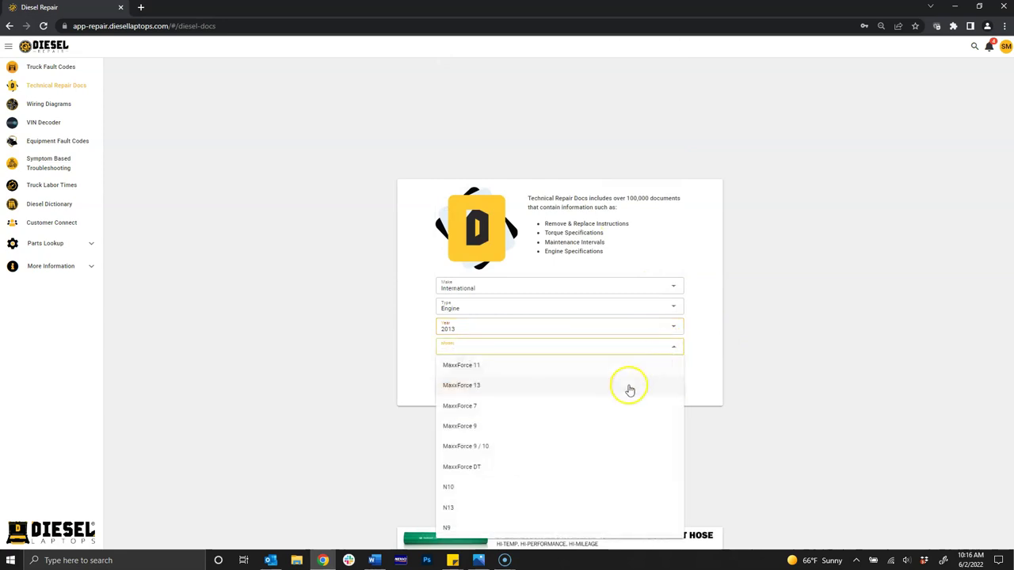
{"action": "left_click", "coordinate": [577, 467]}
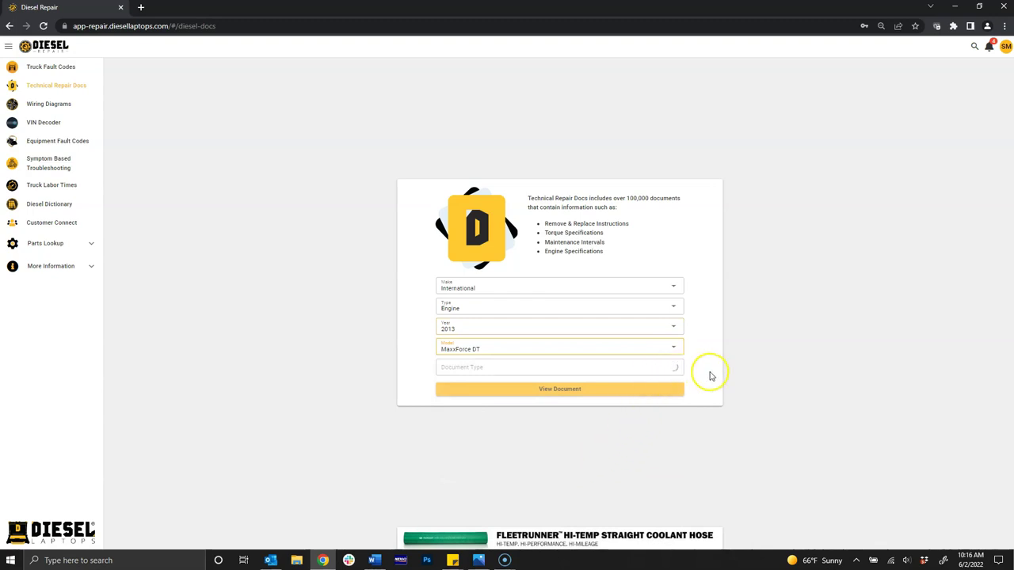
- Set the document type to Remove and Replace and the system type to Cylinder Head and Valve Train
{"action": "left_click", "coordinate": [675, 369]}
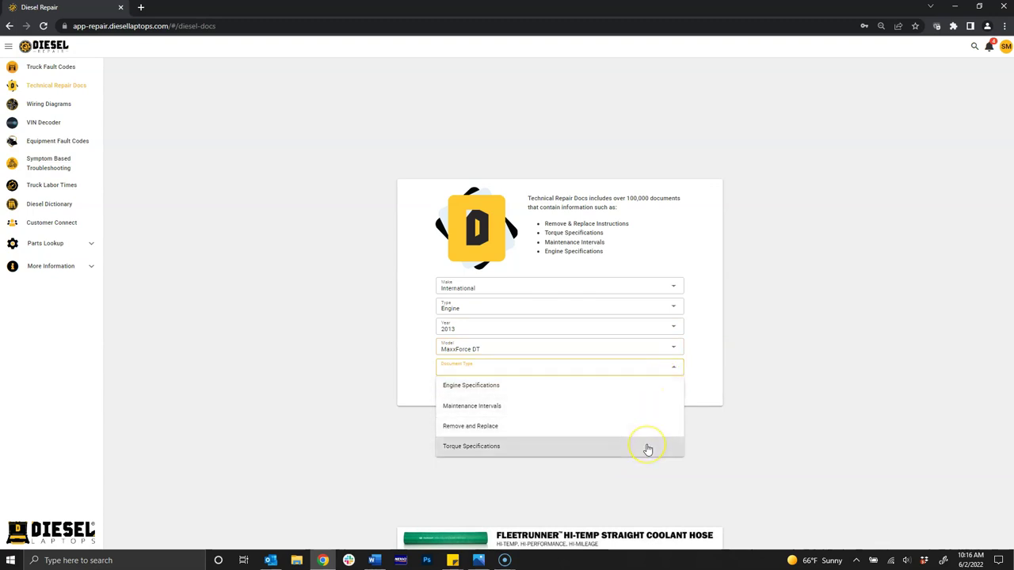
{"action": "left_click", "coordinate": [616, 450]}
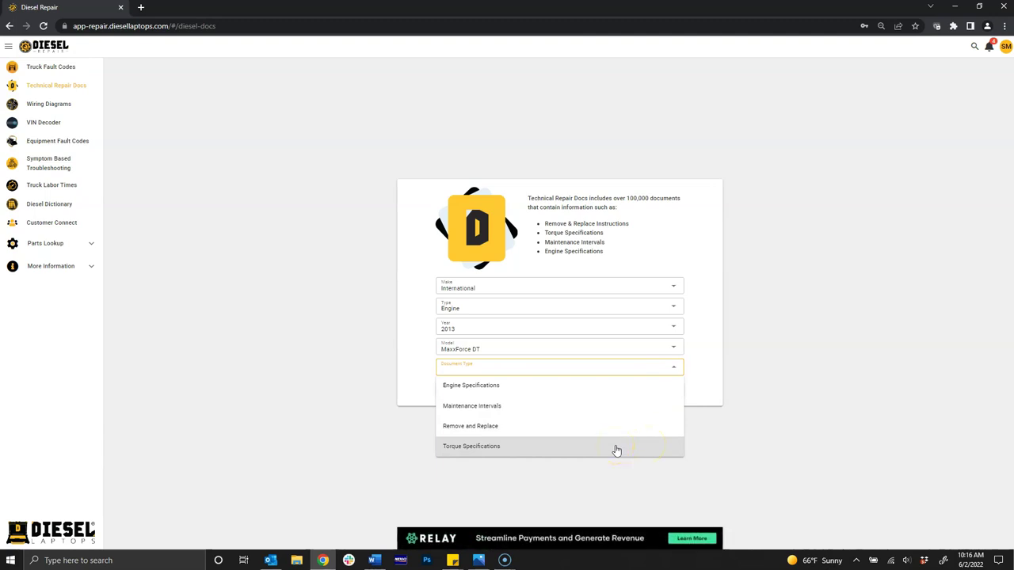
{"action": "left_click", "coordinate": [618, 428]}
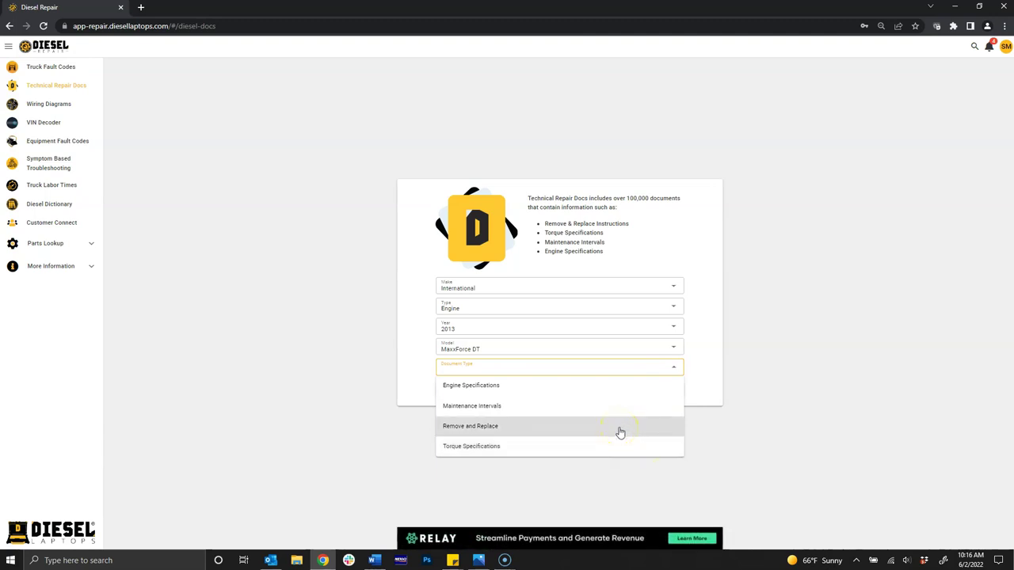
{"action": "left_click", "coordinate": [619, 429]}
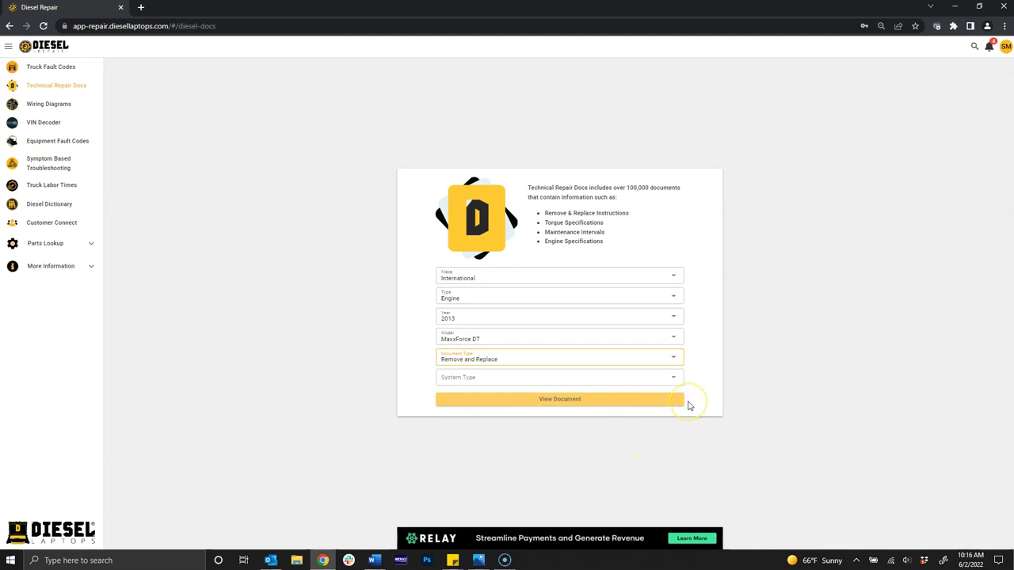
{"action": "left_click", "coordinate": [674, 379]}
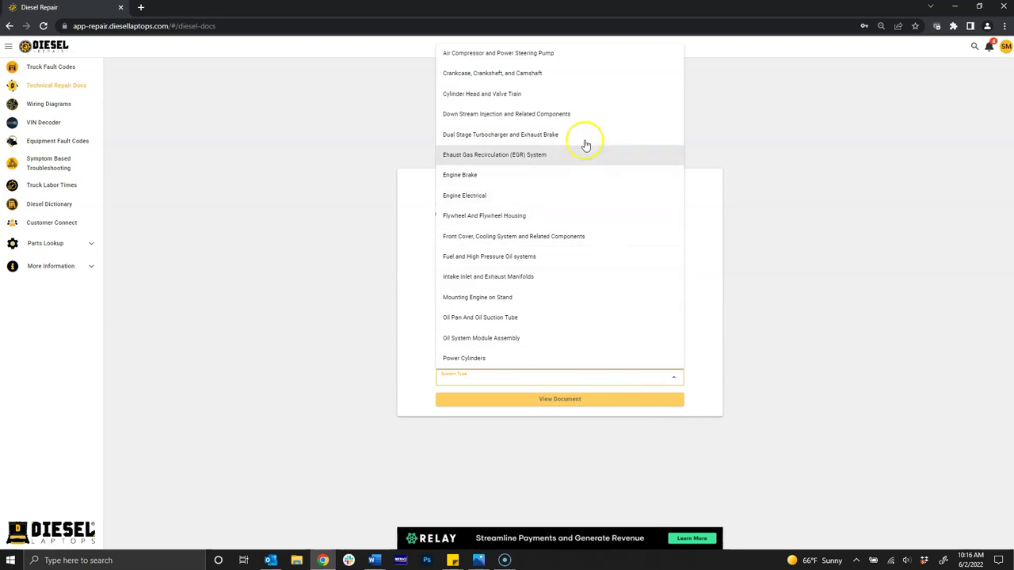
{"action": "left_click", "coordinate": [577, 94]}
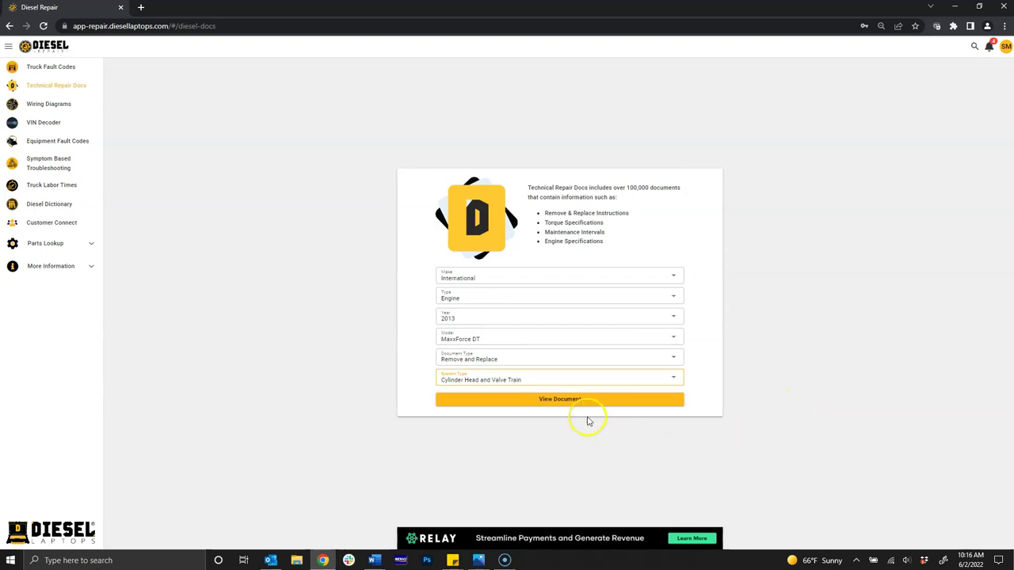
- View the MaxxForce DT Remove and Replace document, read from the component diagrams through the cylinder head removal procedure, and close it
{"action": "left_click", "coordinate": [575, 402]}
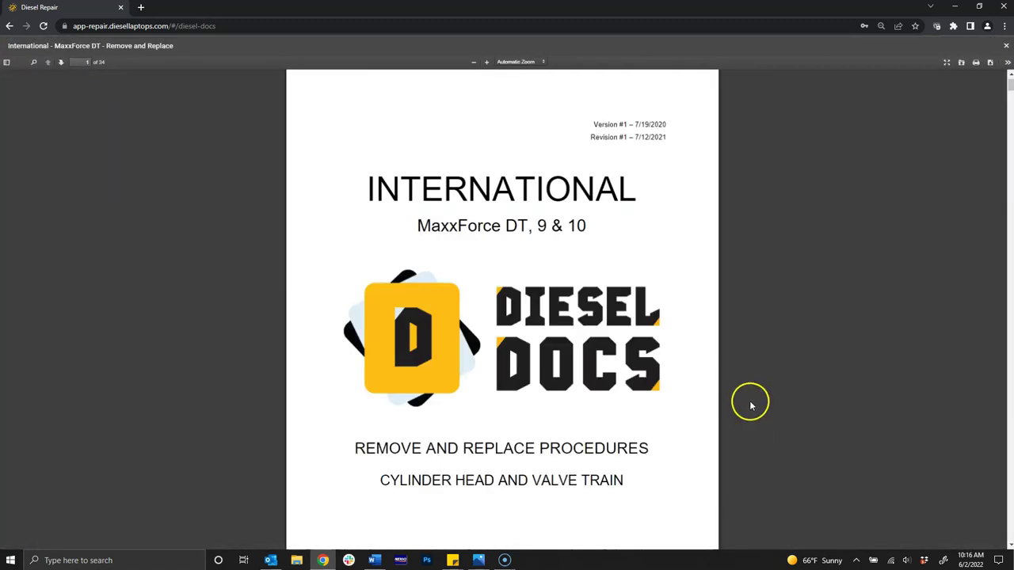
{"action": "scroll", "coordinate": [751, 406], "scroll_direction": "down", "scroll_amount": 5}
{"action": "scroll", "coordinate": [747, 405], "scroll_direction": "down", "scroll_amount": 3}
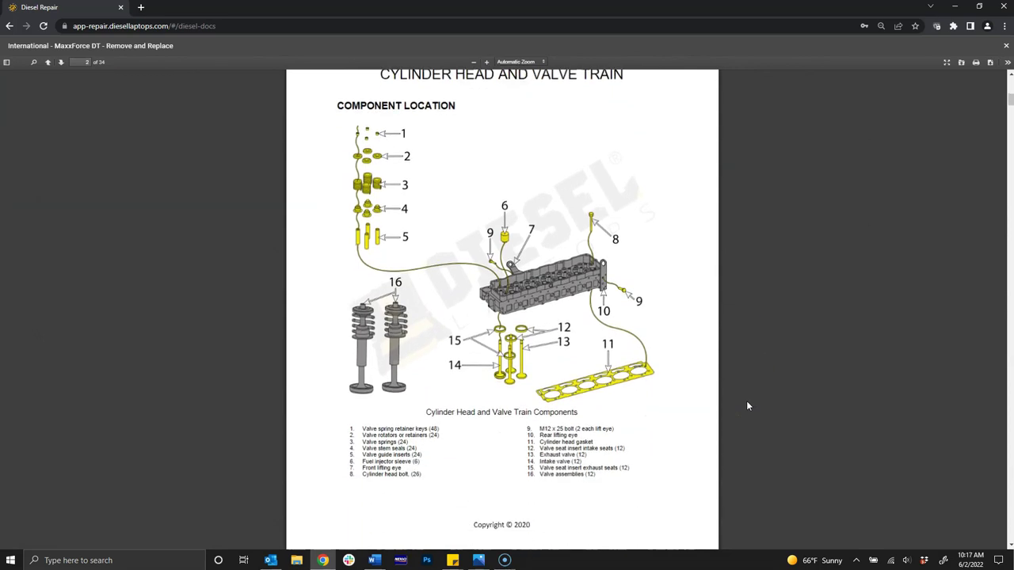
{"action": "scroll", "coordinate": [748, 406], "scroll_direction": "down", "scroll_amount": 2}
{"action": "scroll", "coordinate": [747, 406], "scroll_direction": "down", "scroll_amount": 5}
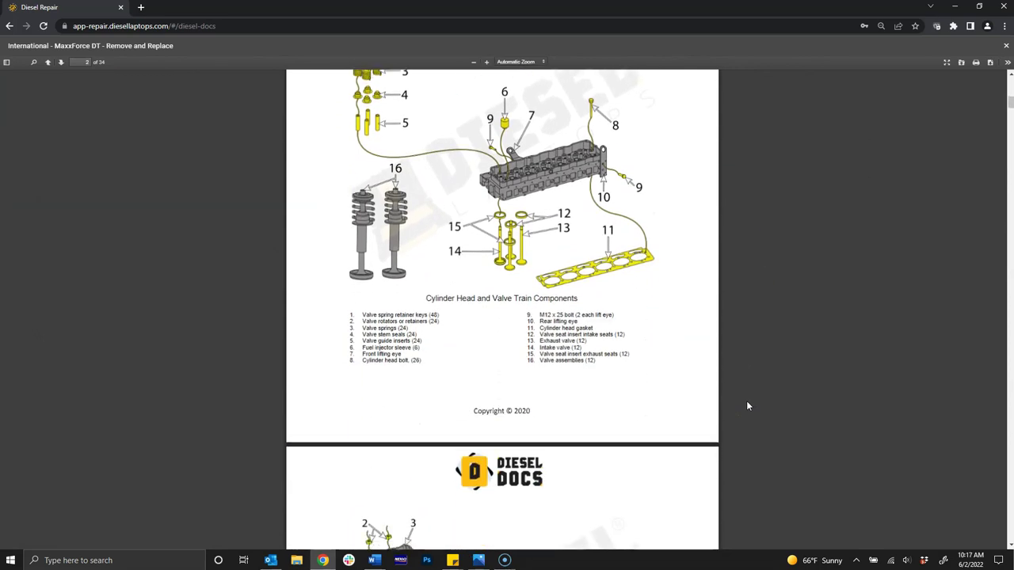
{"action": "scroll", "coordinate": [747, 405], "scroll_direction": "down", "scroll_amount": 4}
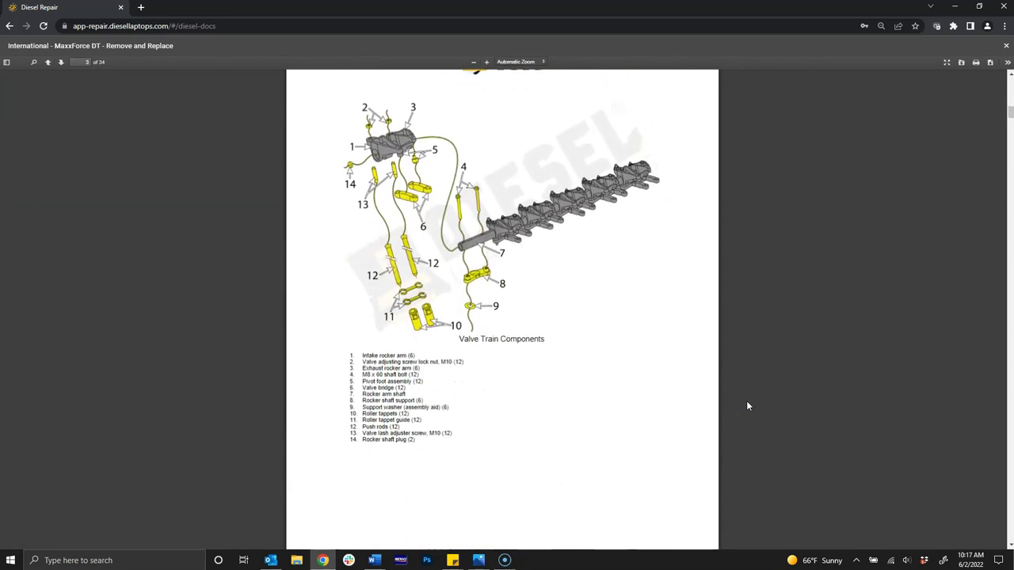
{"action": "scroll", "coordinate": [747, 405], "scroll_direction": "down", "scroll_amount": 4}
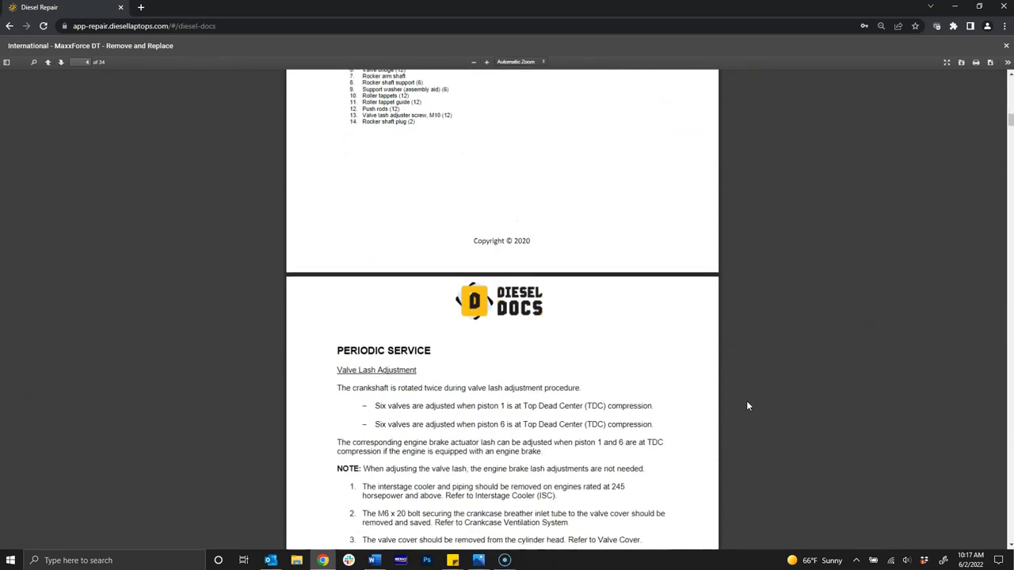
{"action": "scroll", "coordinate": [747, 406], "scroll_direction": "down", "scroll_amount": 5}
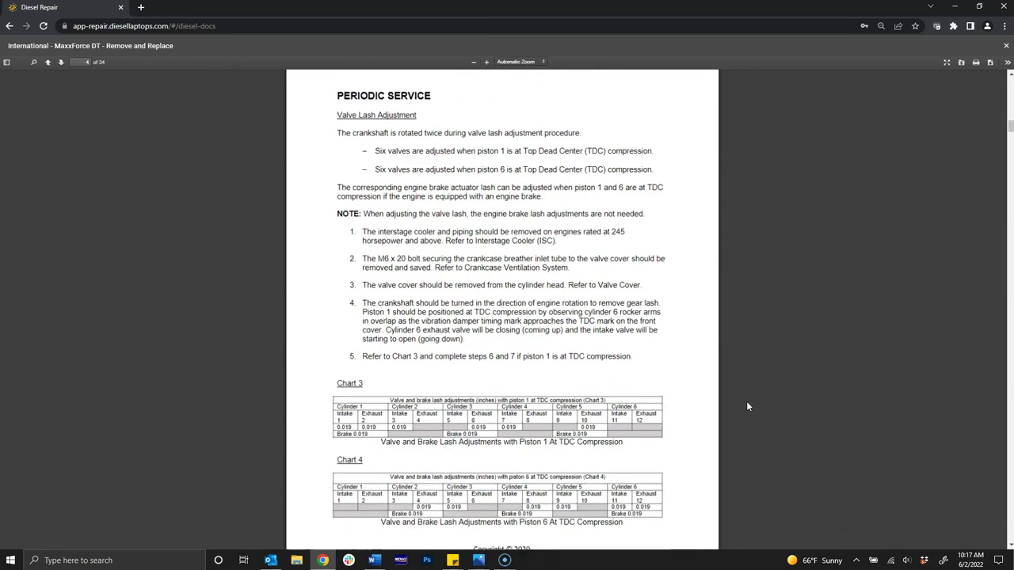
{"action": "scroll", "coordinate": [746, 407], "scroll_direction": "down", "scroll_amount": 9}
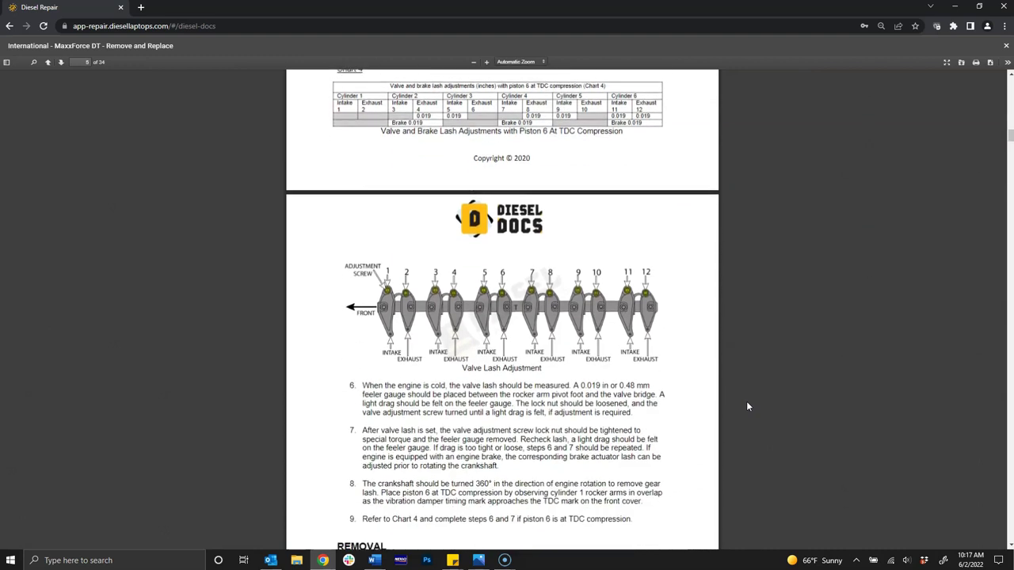
{"action": "scroll", "coordinate": [746, 408], "scroll_direction": "down", "scroll_amount": 10}
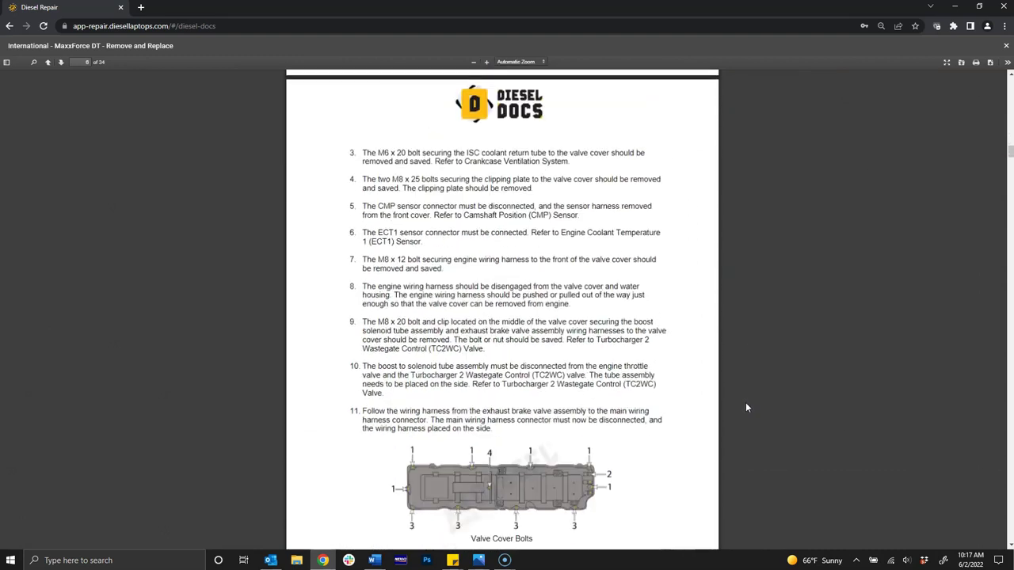
{"action": "scroll", "coordinate": [856, 337], "scroll_direction": "down", "scroll_amount": 12}
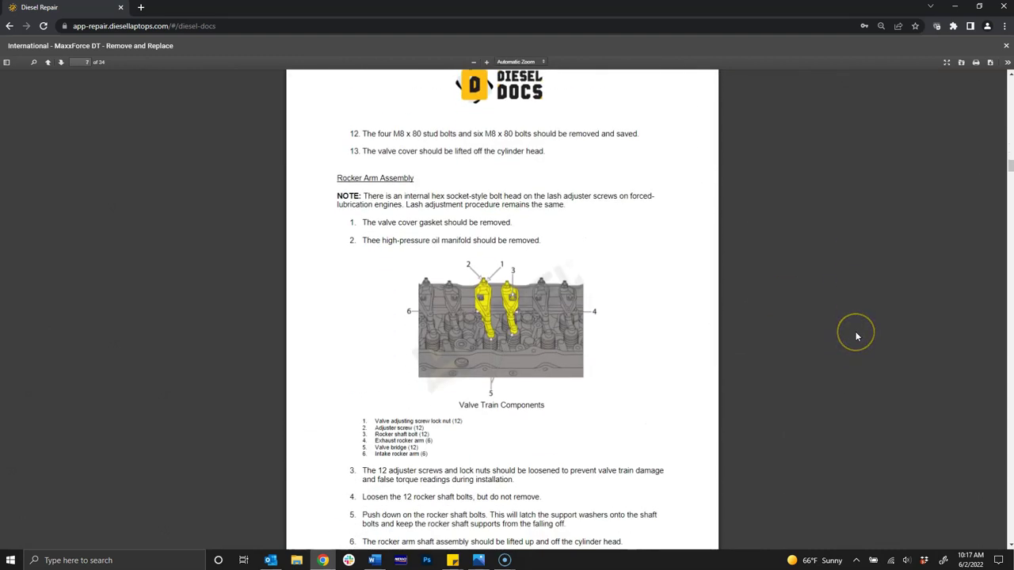
{"action": "scroll", "coordinate": [854, 337], "scroll_direction": "down", "scroll_amount": 5}
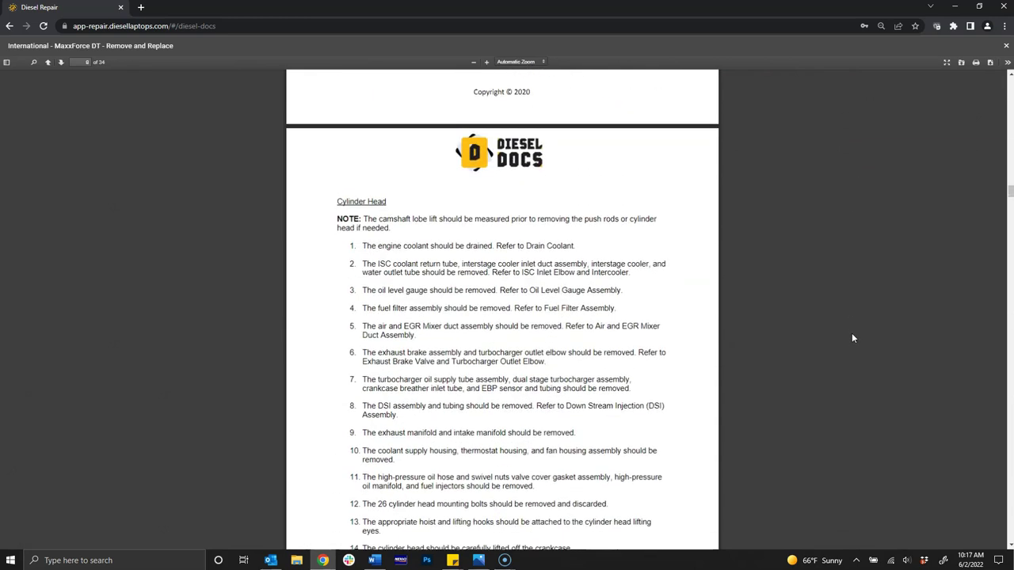
{"action": "left_click", "coordinate": [1007, 45]}
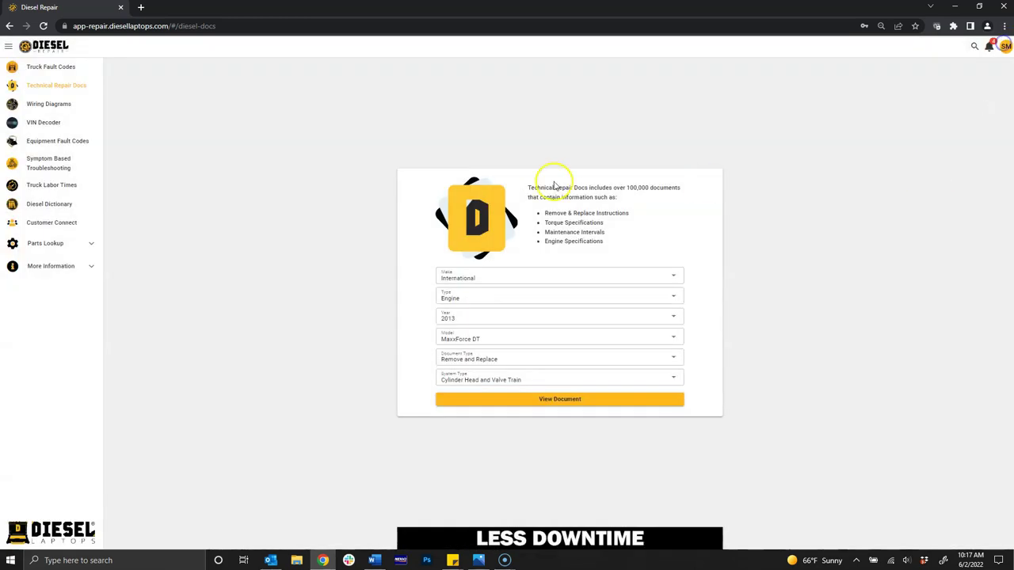
- Open the Wiring Diagrams module and choose Detroit Diesel as the make and Engine as the type
{"action": "left_click", "coordinate": [53, 112]}
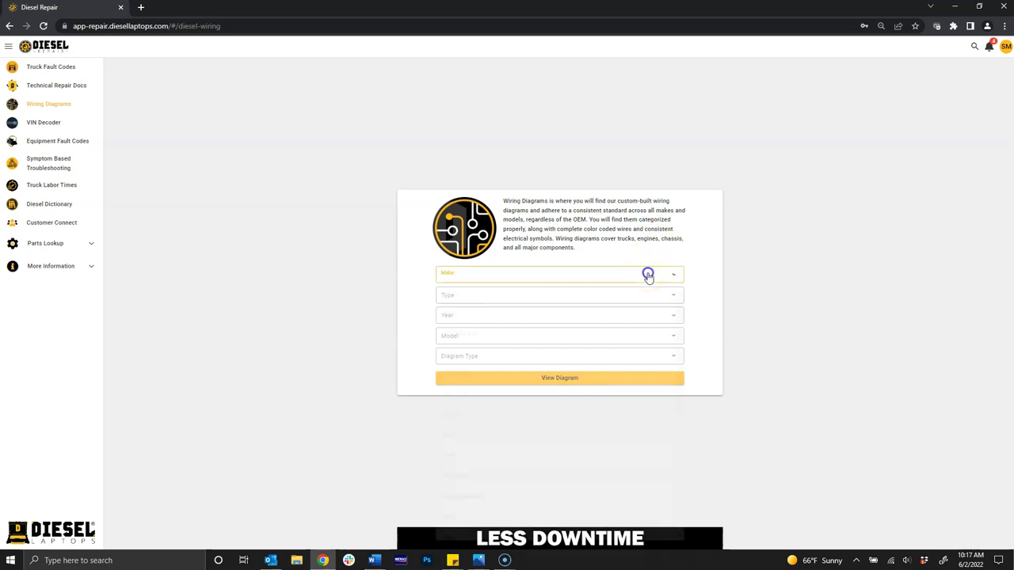
{"action": "left_click", "coordinate": [648, 277]}
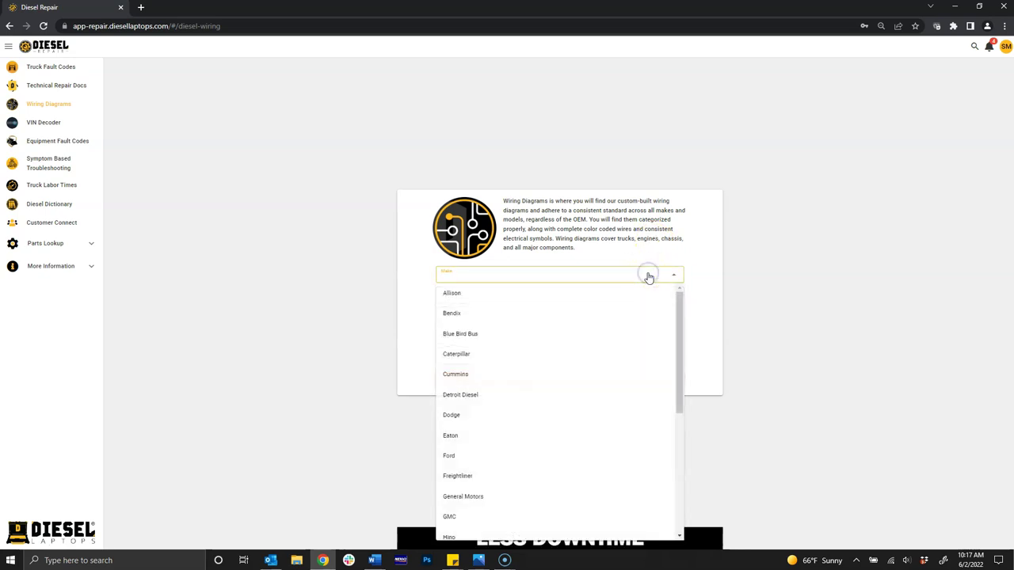
{"action": "left_click", "coordinate": [585, 399]}
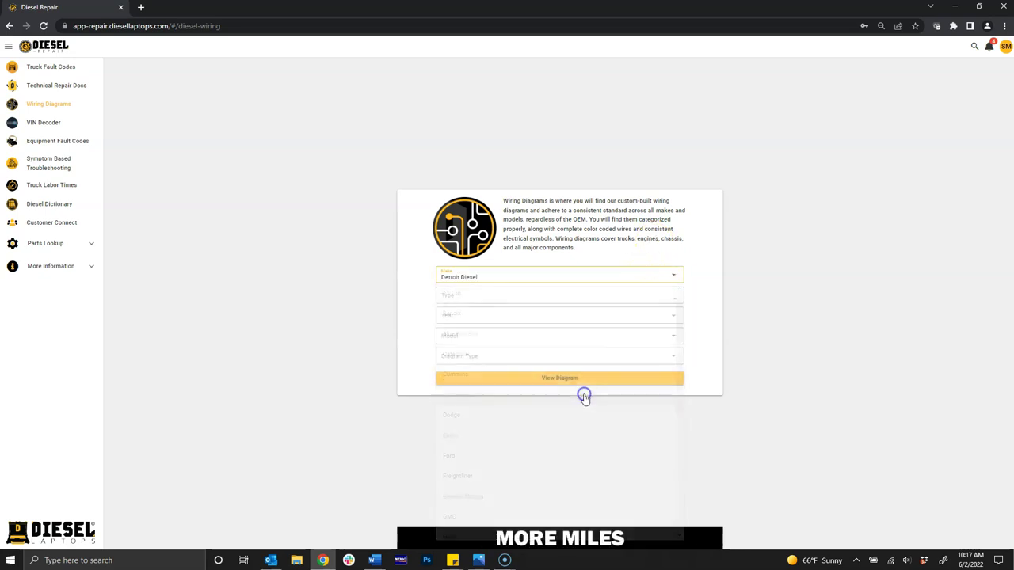
{"action": "left_click", "coordinate": [673, 296]}
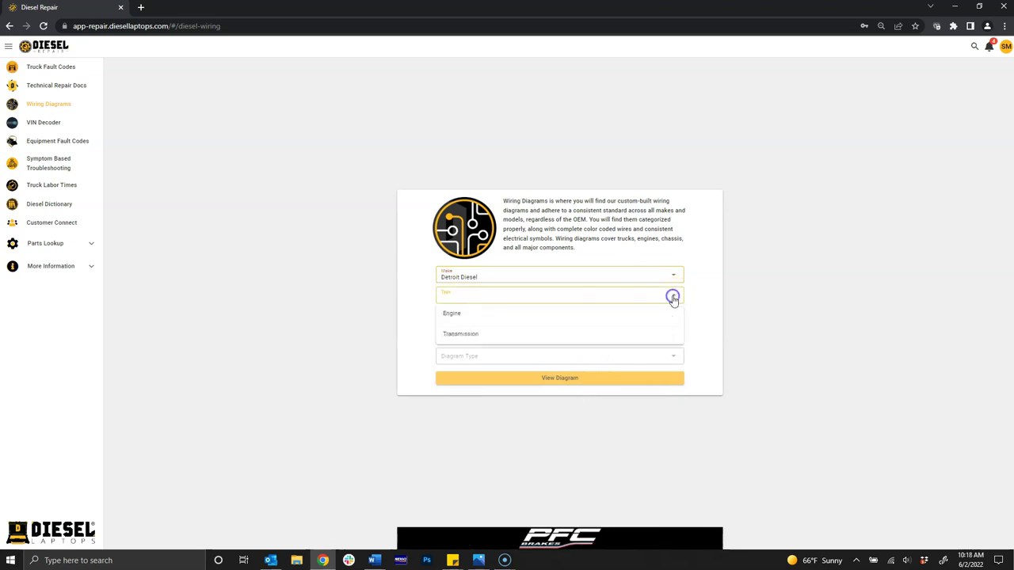
{"action": "left_click", "coordinate": [621, 316]}
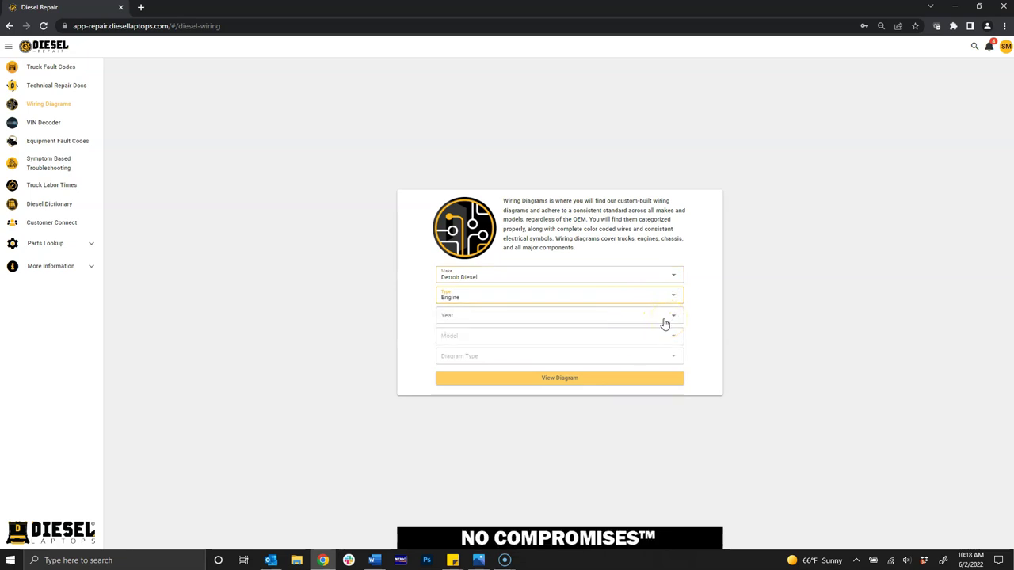
- Set the year to 2018, the model to DD13, and the diagram type to Motor Control Module
{"action": "left_click", "coordinate": [664, 320]}
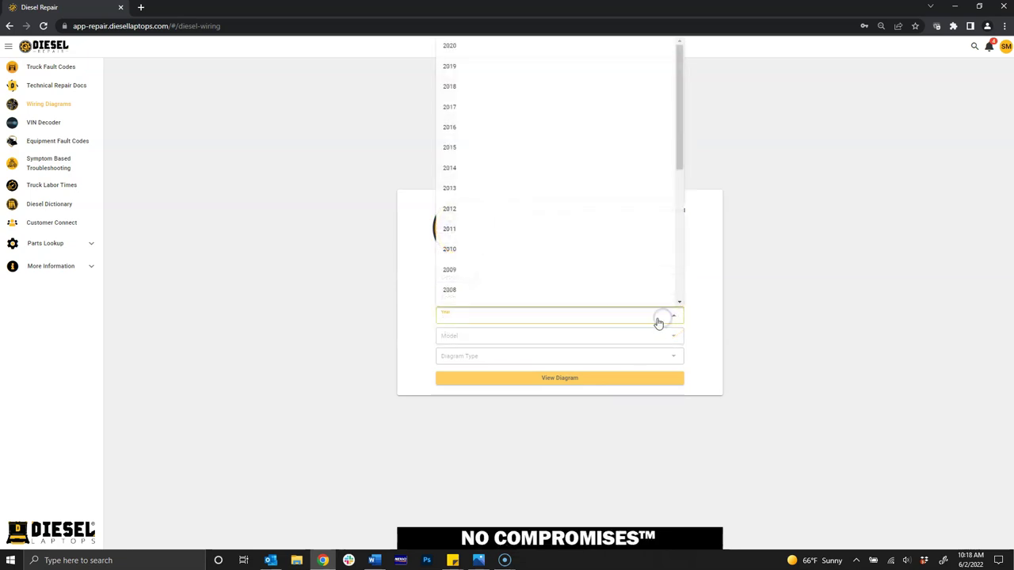
{"action": "left_click", "coordinate": [496, 89]}
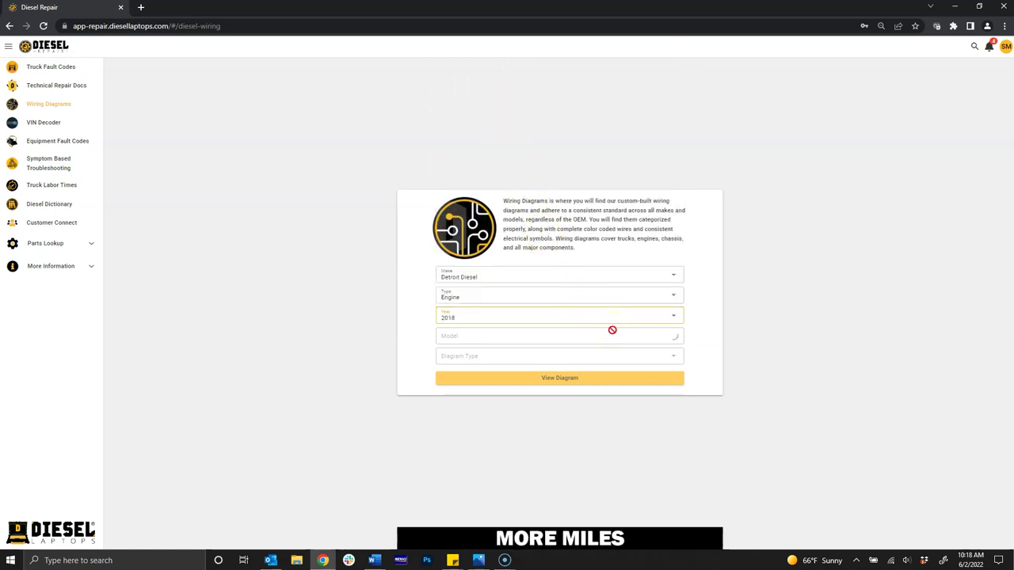
{"action": "left_click", "coordinate": [640, 338]}
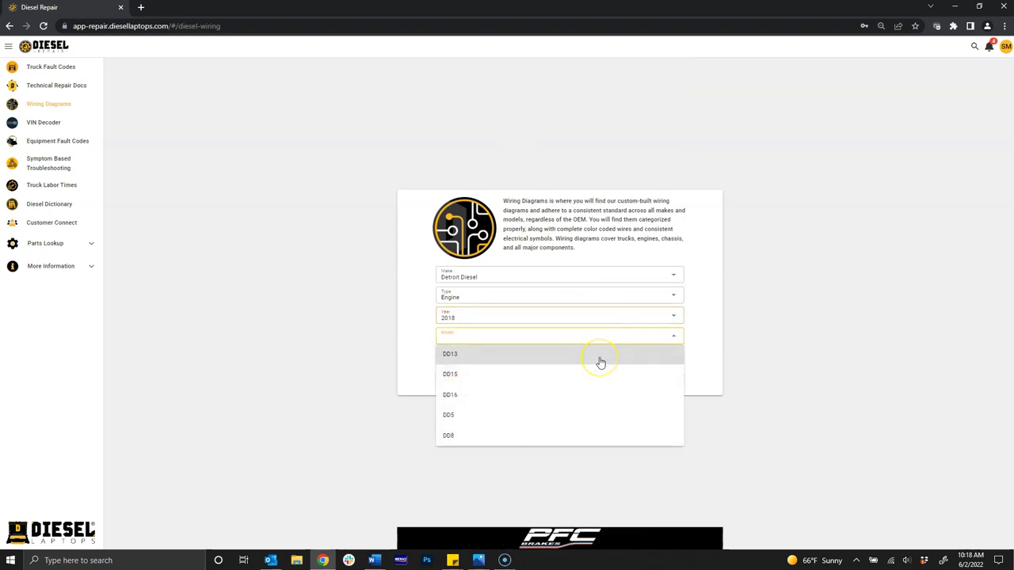
{"action": "left_click", "coordinate": [600, 362]}
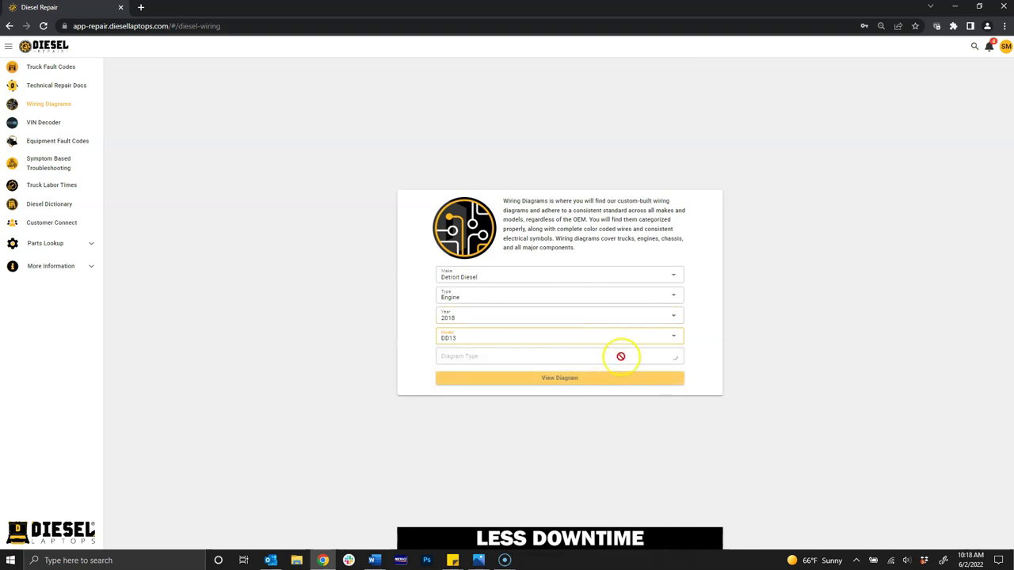
{"action": "left_click", "coordinate": [668, 358]}
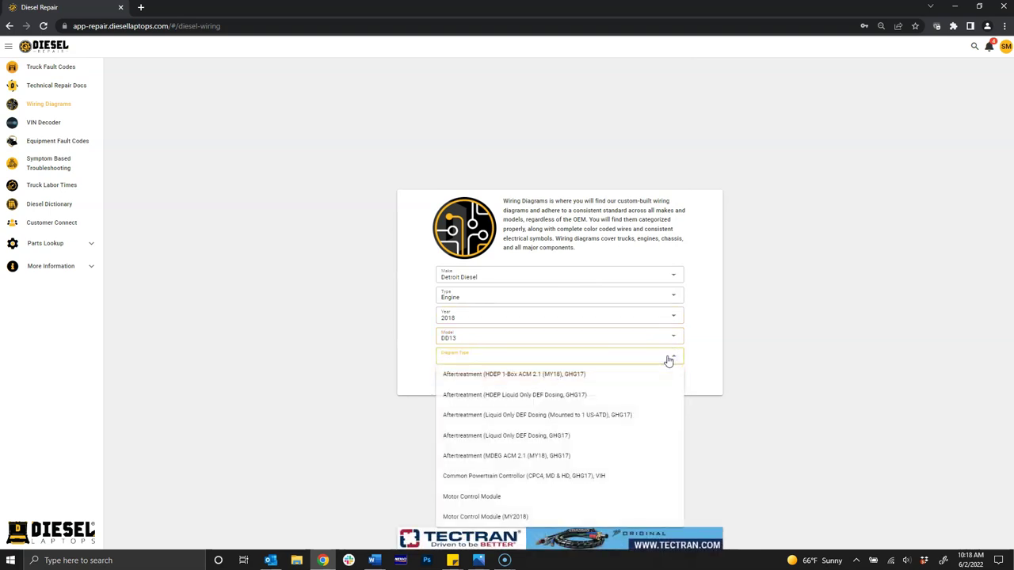
{"action": "left_click", "coordinate": [533, 498]}
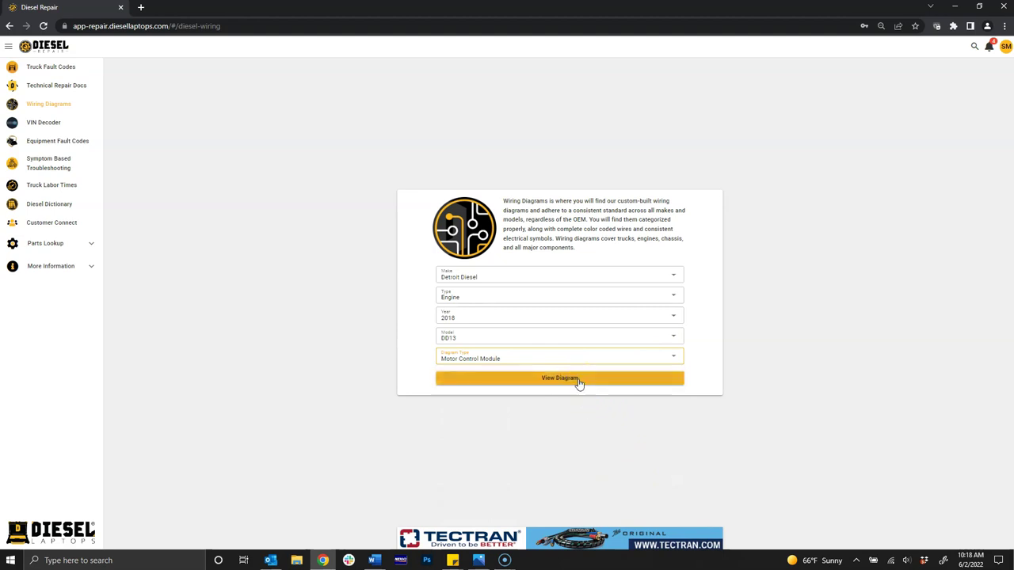
- View the DD13 Motor Control Module wiring diagram and examine its reading guide and the first MCM 2.1 wiring page
{"action": "left_click", "coordinate": [579, 382]}
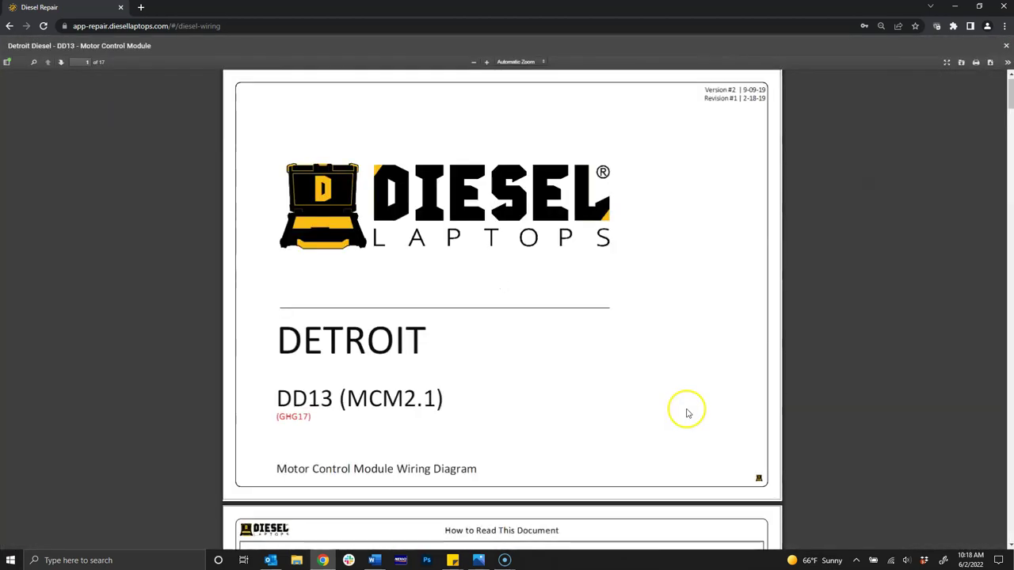
{"action": "scroll", "coordinate": [675, 410], "scroll_direction": "down", "scroll_amount": 3}
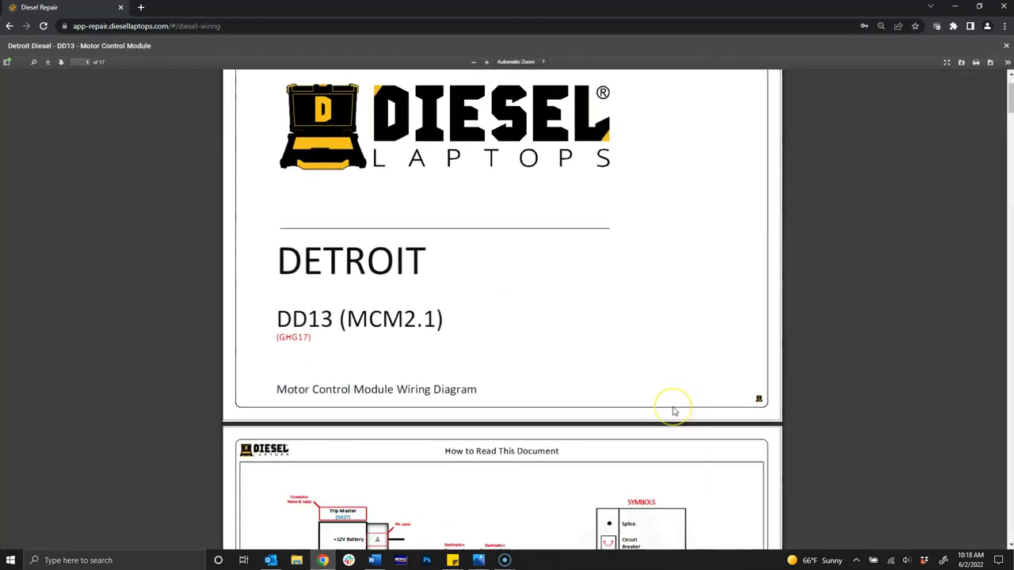
{"action": "scroll", "coordinate": [674, 410], "scroll_direction": "down", "scroll_amount": 2}
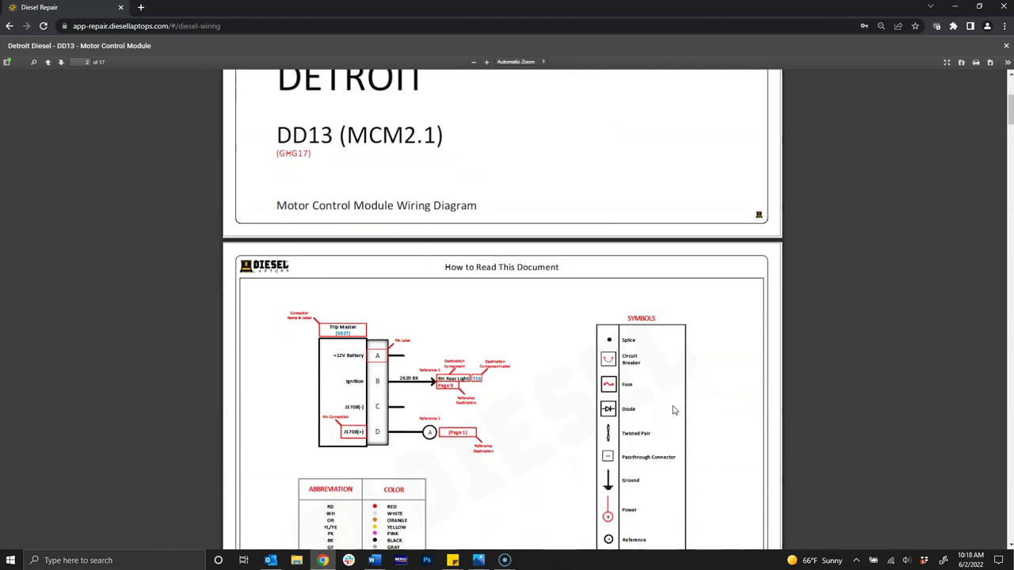
{"action": "scroll", "coordinate": [674, 410], "scroll_direction": "down", "scroll_amount": 2}
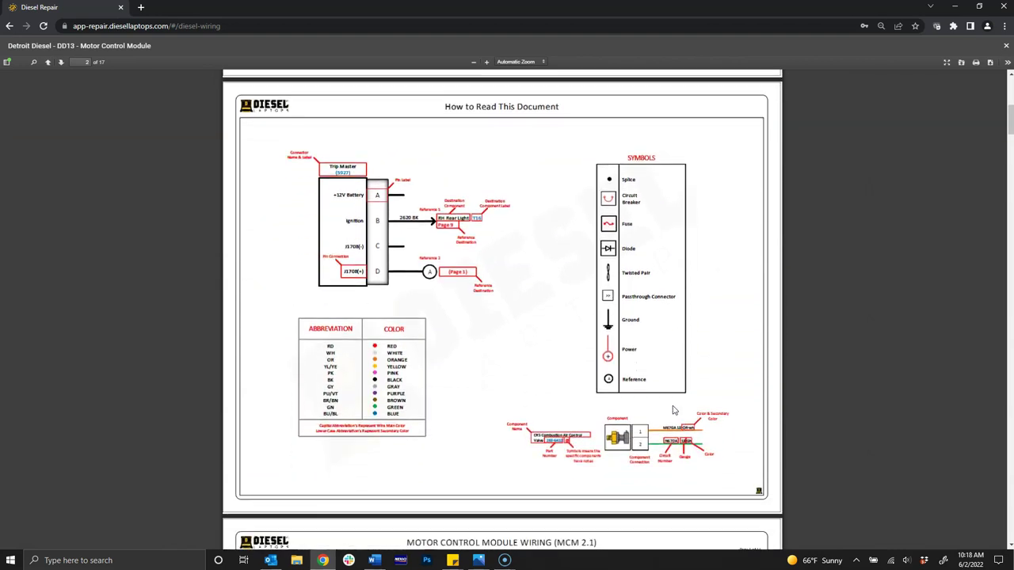
{"action": "scroll", "coordinate": [674, 406], "scroll_direction": "down", "scroll_amount": 3}
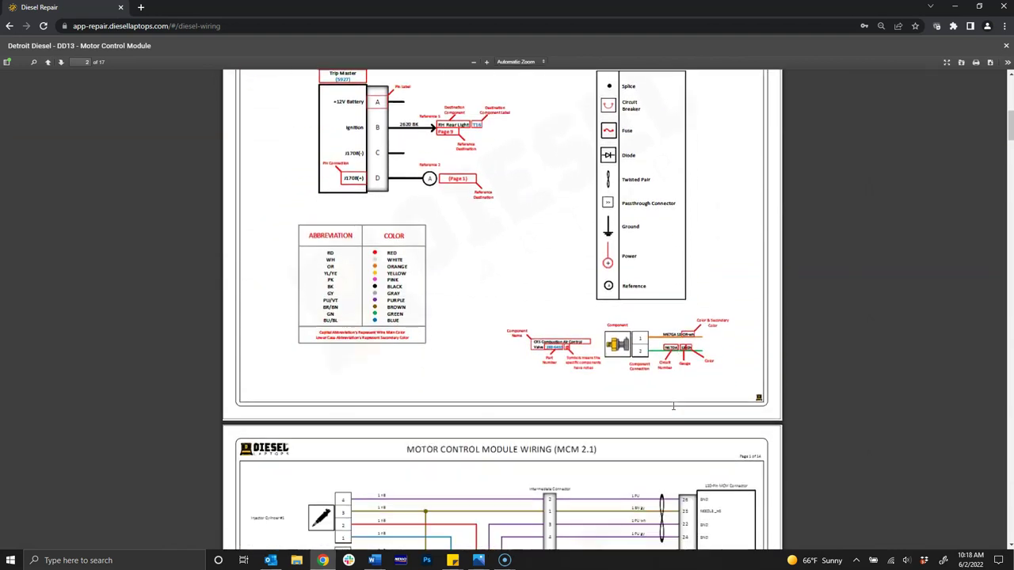
{"action": "scroll", "coordinate": [674, 410], "scroll_direction": "down", "scroll_amount": 1}
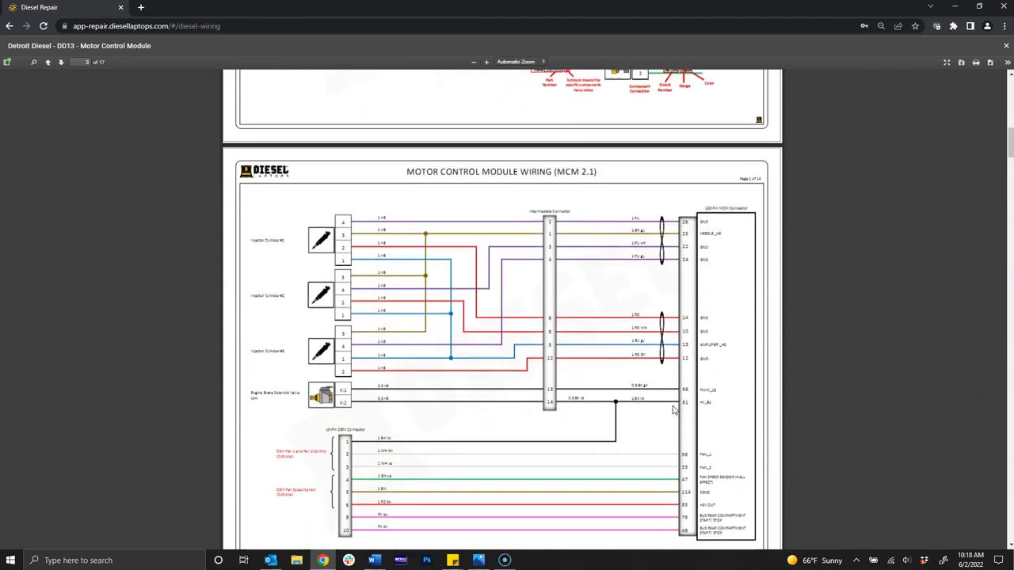
{"action": "scroll", "coordinate": [674, 410], "scroll_direction": "down", "scroll_amount": 1}
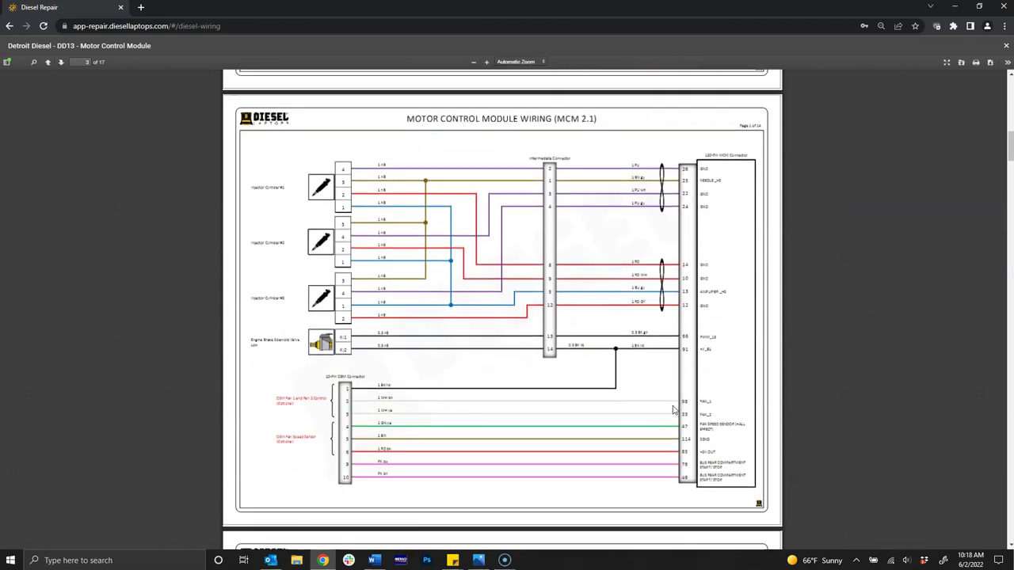
- Enlarge the DD13 Motor Control Module diagram, examine MCM 2.1 wiring pages 2 through 4, and close it
{"action": "scroll", "coordinate": [674, 410], "scroll_direction": "down", "scroll_amount": 5}
{"action": "scroll", "coordinate": [674, 410], "scroll_direction": "down", "scroll_amount": 3}
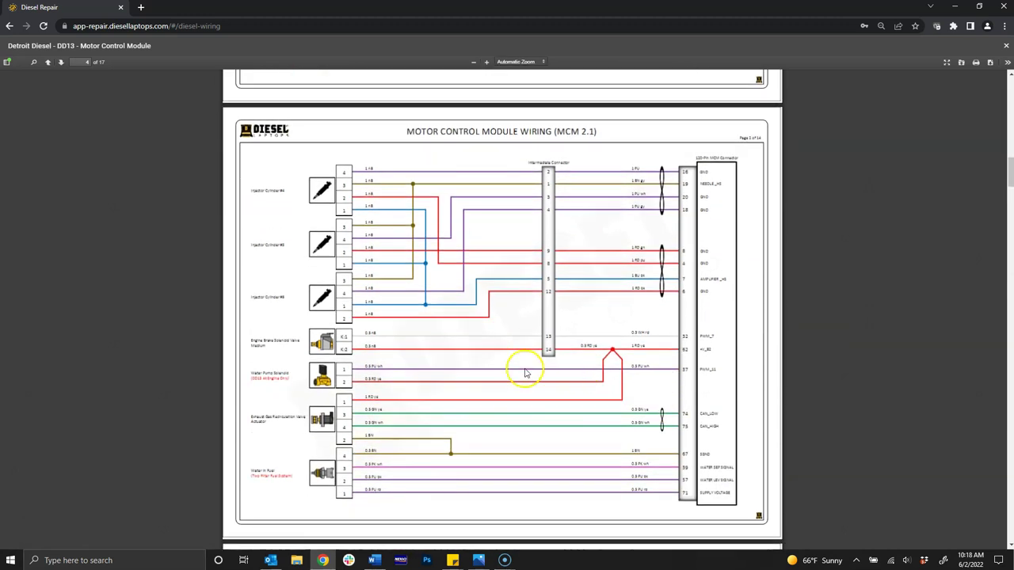
{"action": "left_click", "coordinate": [488, 63]}
{"action": "left_click", "coordinate": [487, 62]}
{"action": "left_click", "coordinate": [487, 62]}
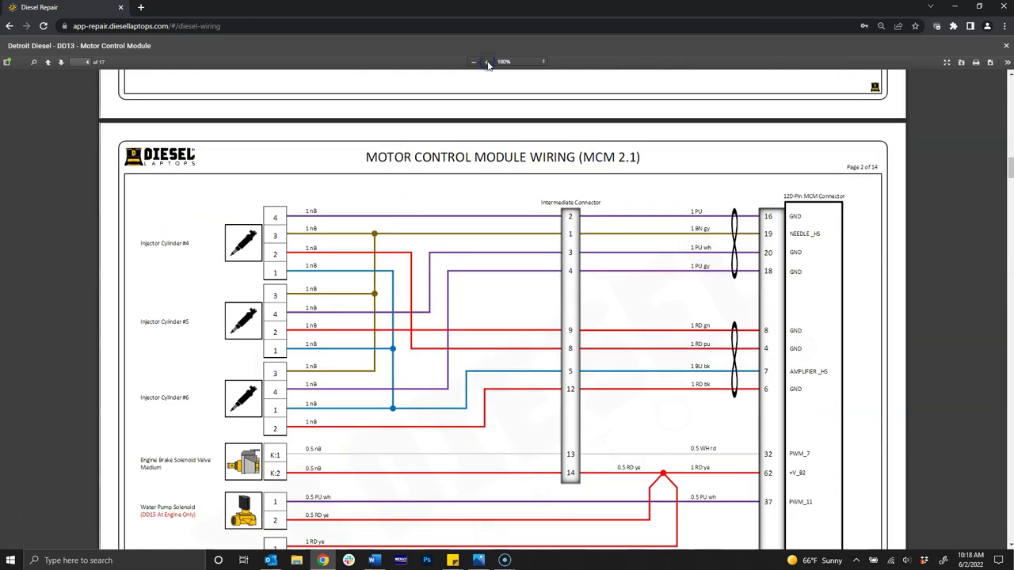
{"action": "scroll", "coordinate": [629, 244], "scroll_direction": "down", "scroll_amount": 5}
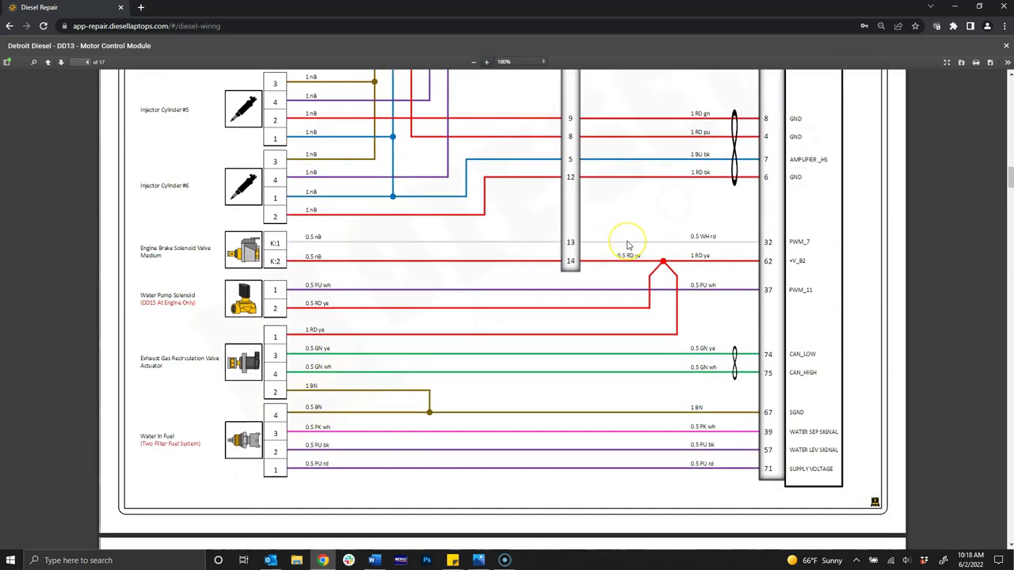
{"action": "scroll", "coordinate": [629, 246], "scroll_direction": "down", "scroll_amount": 4}
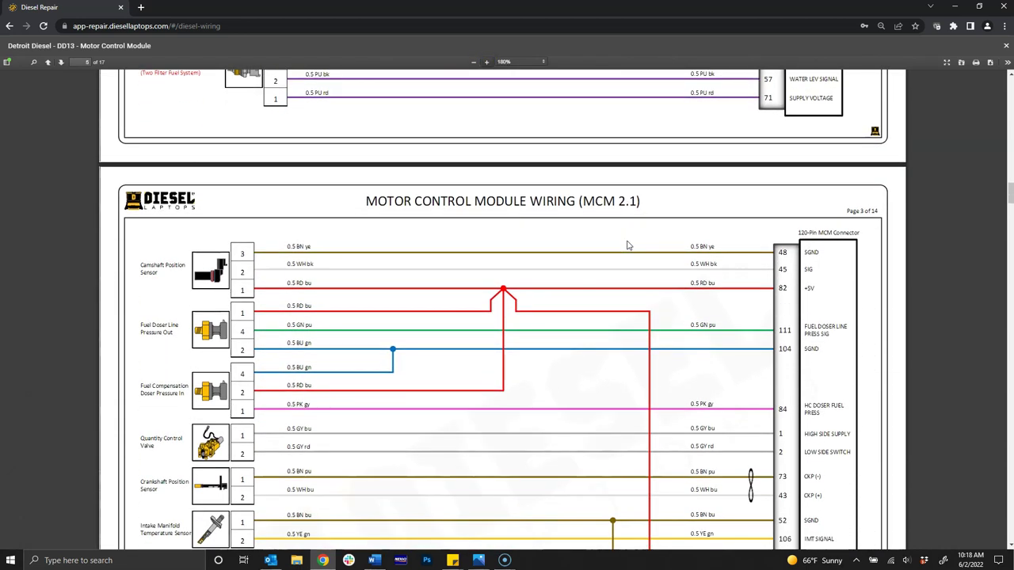
{"action": "scroll", "coordinate": [628, 246], "scroll_direction": "down", "scroll_amount": 5}
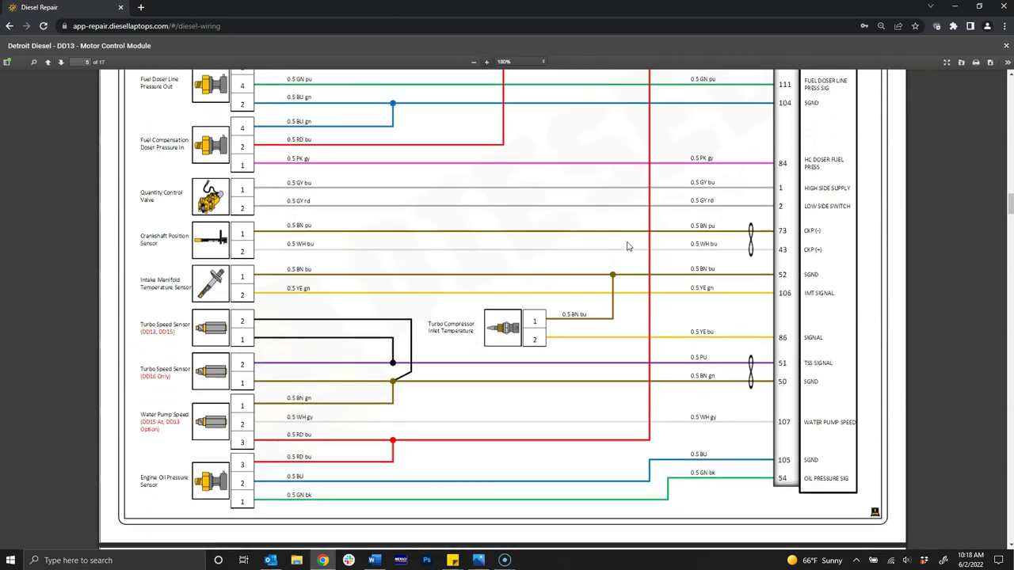
{"action": "scroll", "coordinate": [629, 246], "scroll_direction": "down", "scroll_amount": 1}
{"action": "scroll", "coordinate": [626, 244], "scroll_direction": "down", "scroll_amount": 5}
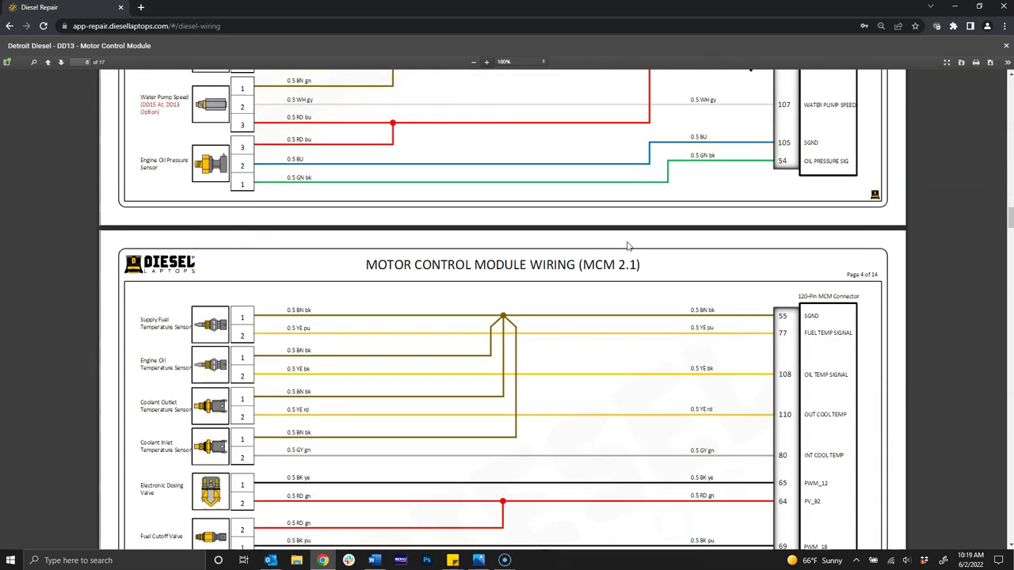
{"action": "left_click", "coordinate": [691, 287]}
{"action": "left_click", "coordinate": [1007, 45]}
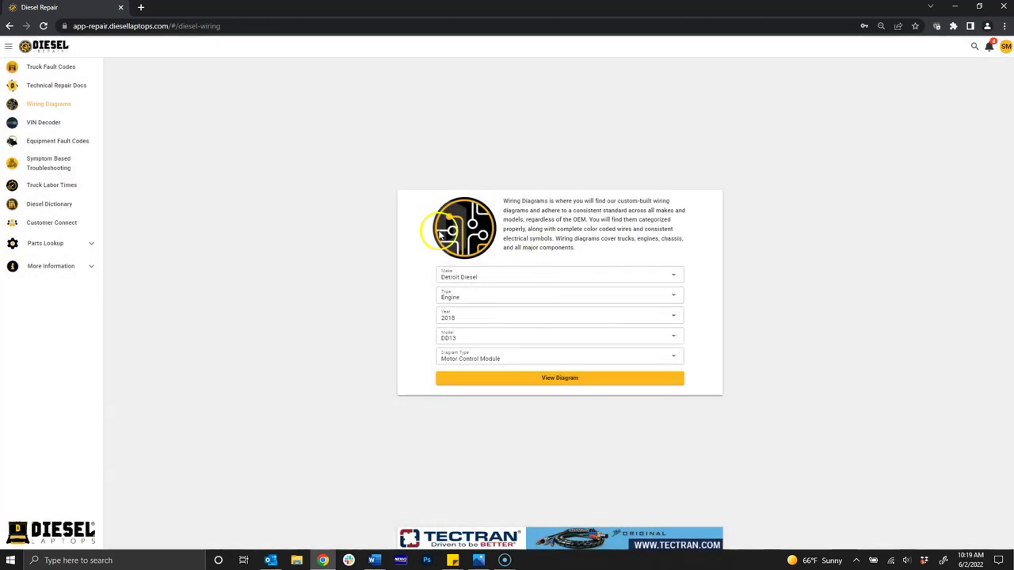
- Decode the copied vehicle VIN in the VIN Decoder and review the vehicle specifications and filter part numbers
{"action": "left_click", "coordinate": [54, 124]}
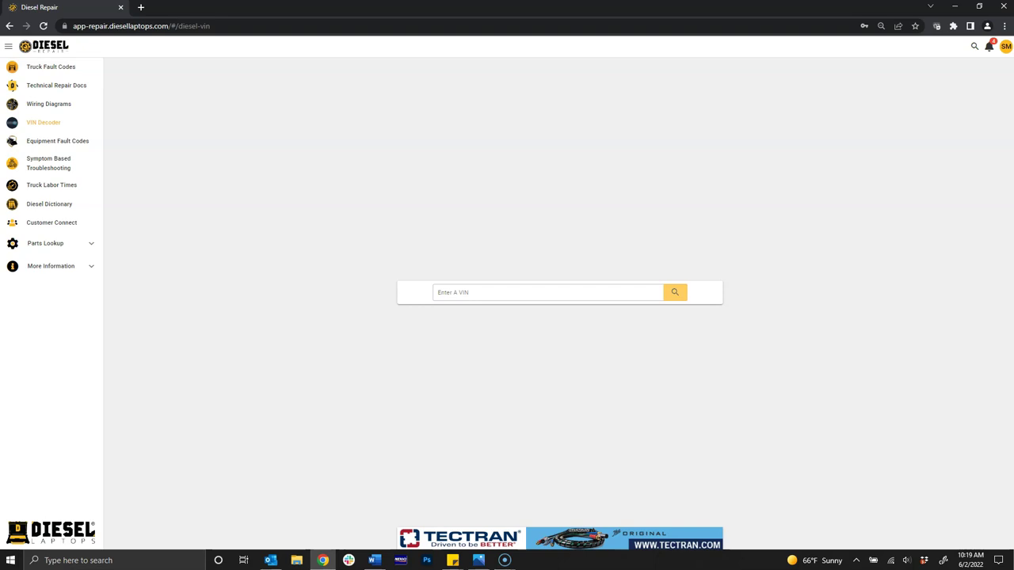
{"action": "key", "text": "alt+Tab"}
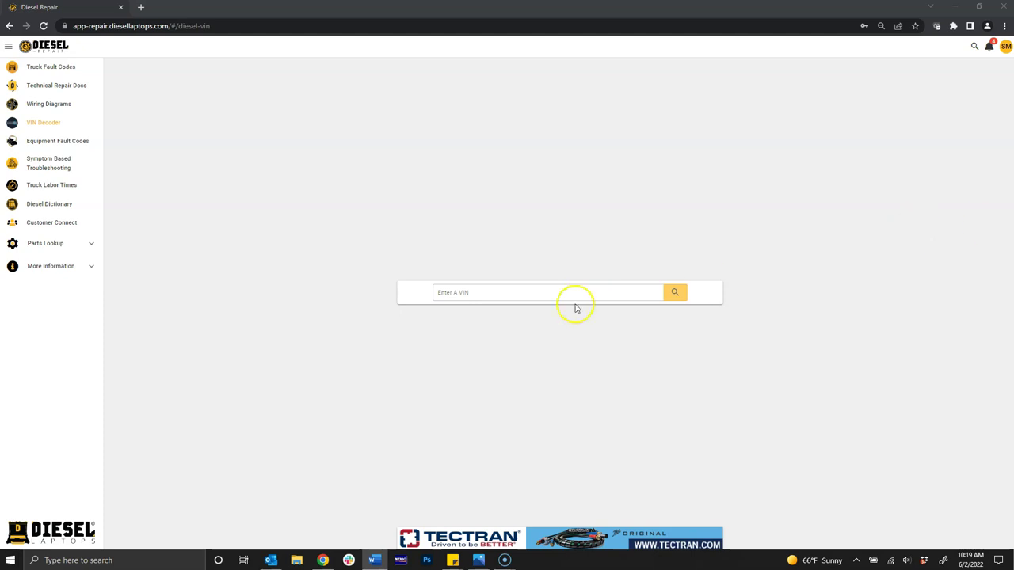
{"action": "right_click", "coordinate": [491, 291]}
{"action": "left_click", "coordinate": [508, 375]}
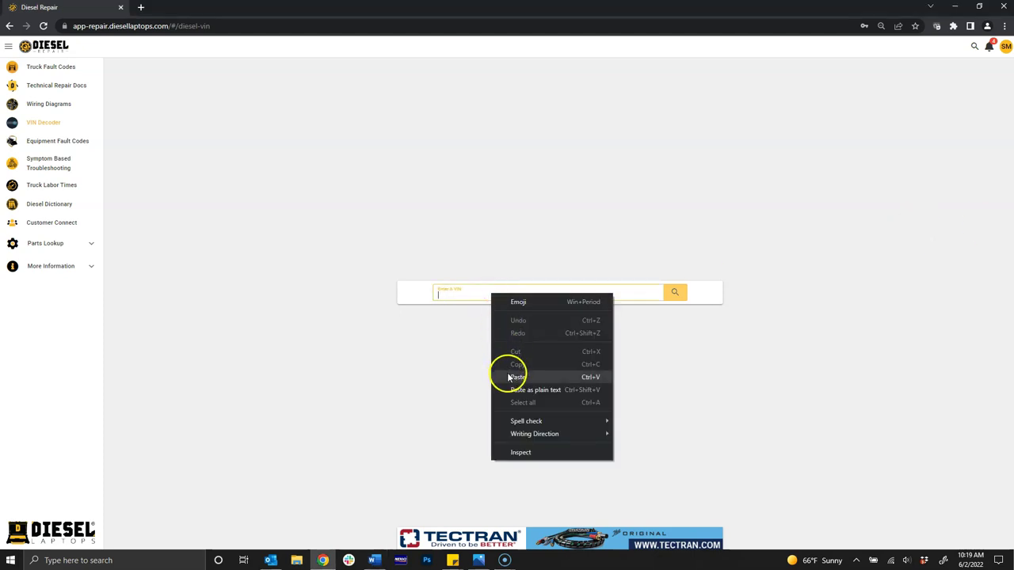
{"action": "left_click", "coordinate": [679, 293]}
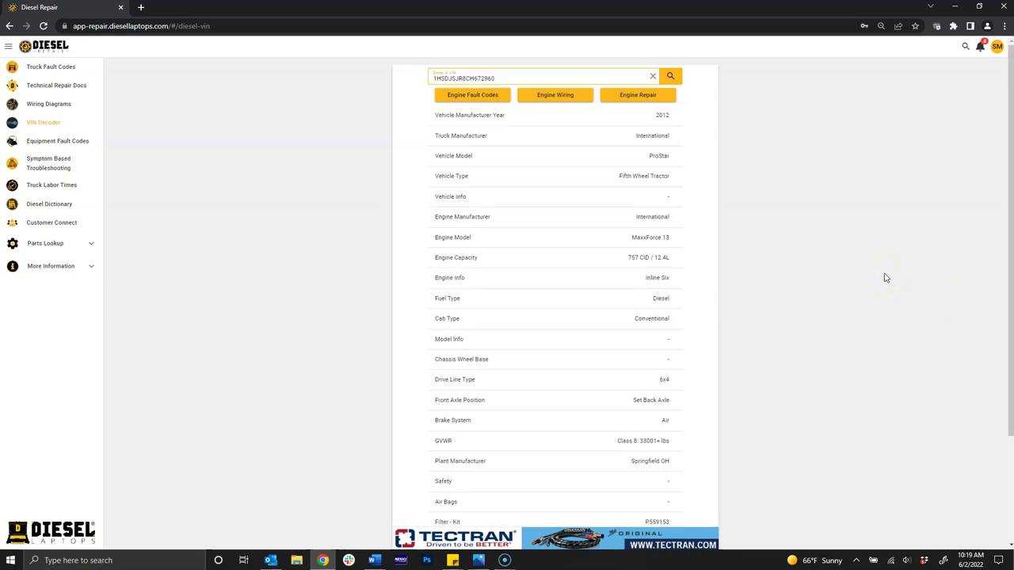
{"action": "scroll", "coordinate": [885, 279], "scroll_direction": "down", "scroll_amount": 3}
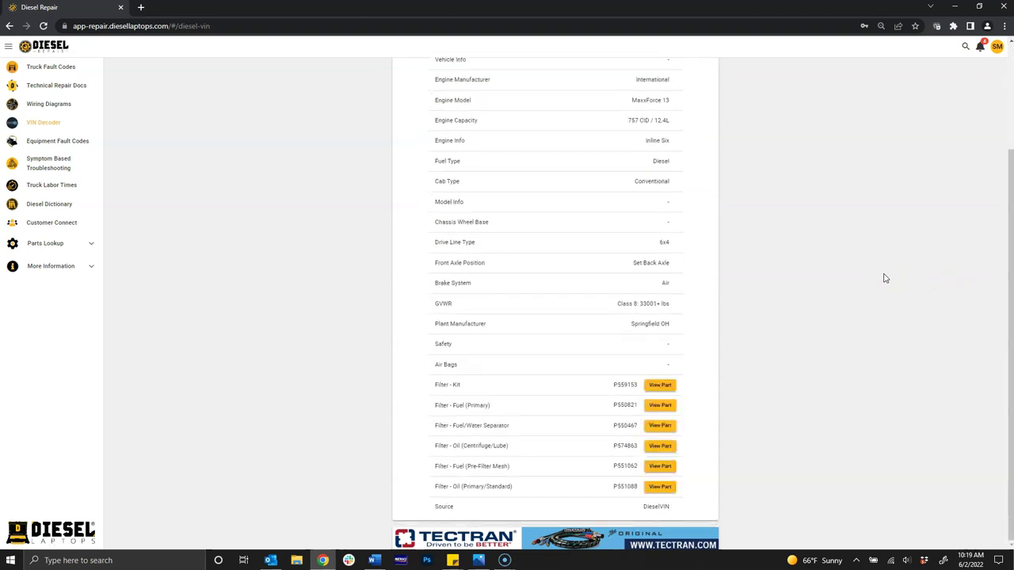
{"action": "scroll", "coordinate": [886, 279], "scroll_direction": "up", "scroll_amount": 3}
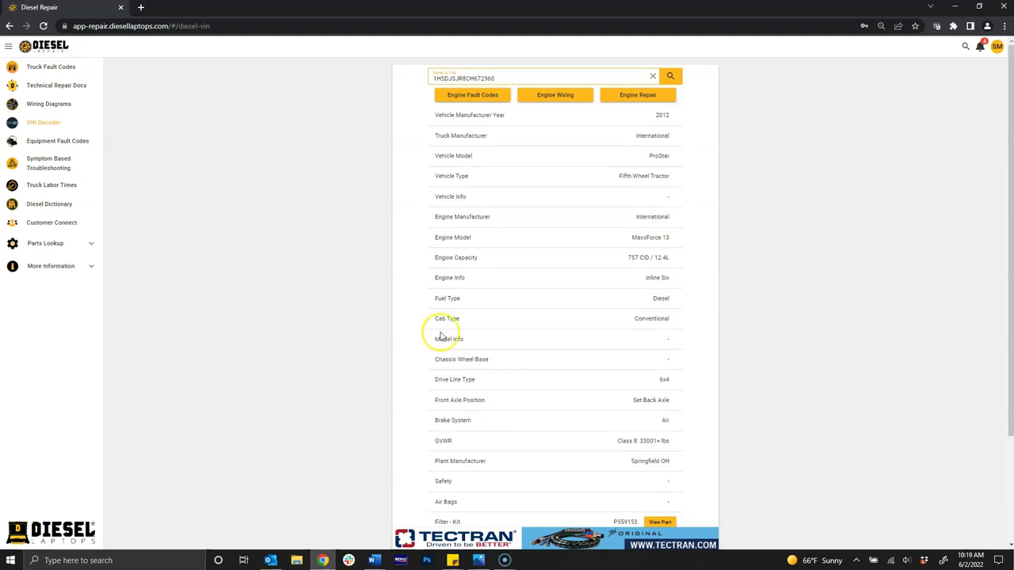
- Open the Equipment Fault Codes module and select John Deere Engines as the make and 10.5L 6105 as the model
{"action": "left_click", "coordinate": [60, 143]}
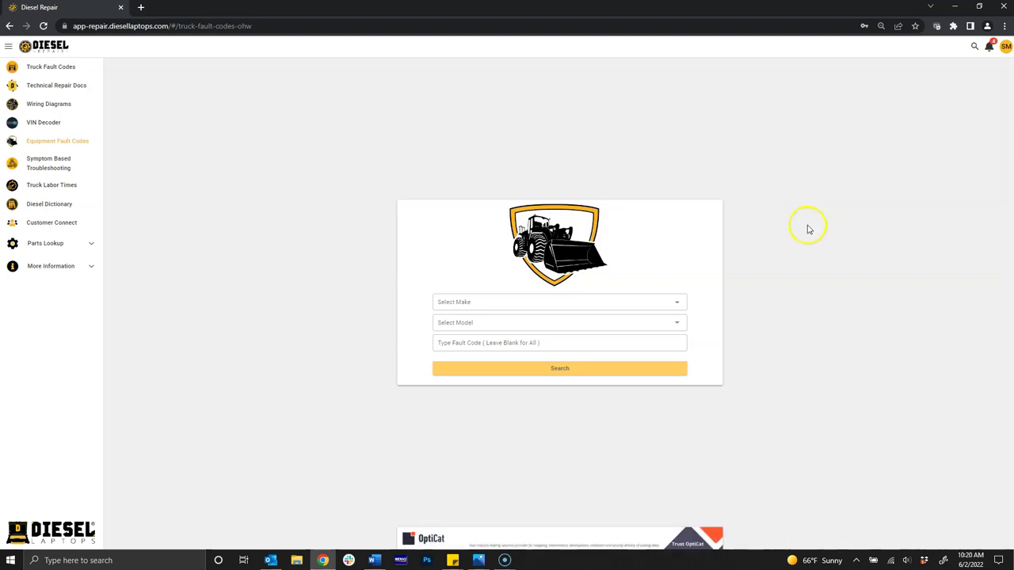
{"action": "left_click", "coordinate": [623, 303]}
{"action": "scroll", "coordinate": [617, 259], "scroll_direction": "down", "scroll_amount": 5}
{"action": "scroll", "coordinate": [616, 259], "scroll_direction": "down", "scroll_amount": 5}
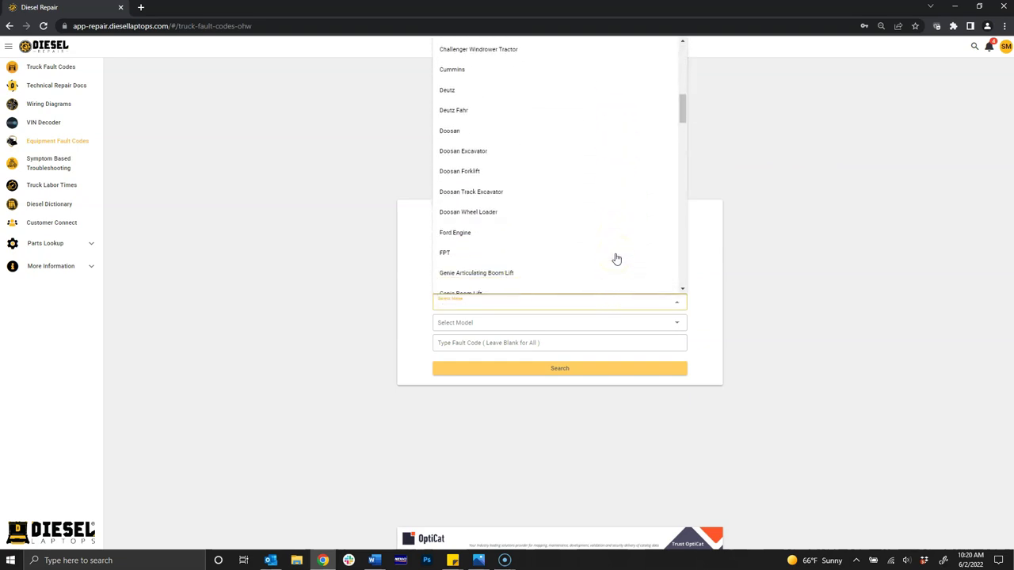
{"action": "scroll", "coordinate": [616, 259], "scroll_direction": "down", "scroll_amount": 5}
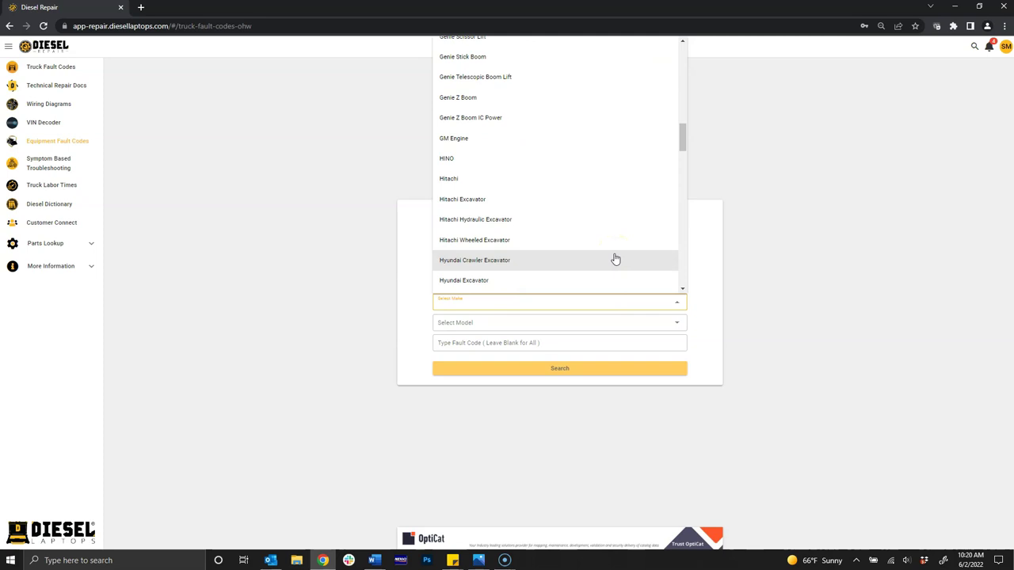
{"action": "scroll", "coordinate": [616, 259], "scroll_direction": "down", "scroll_amount": 5}
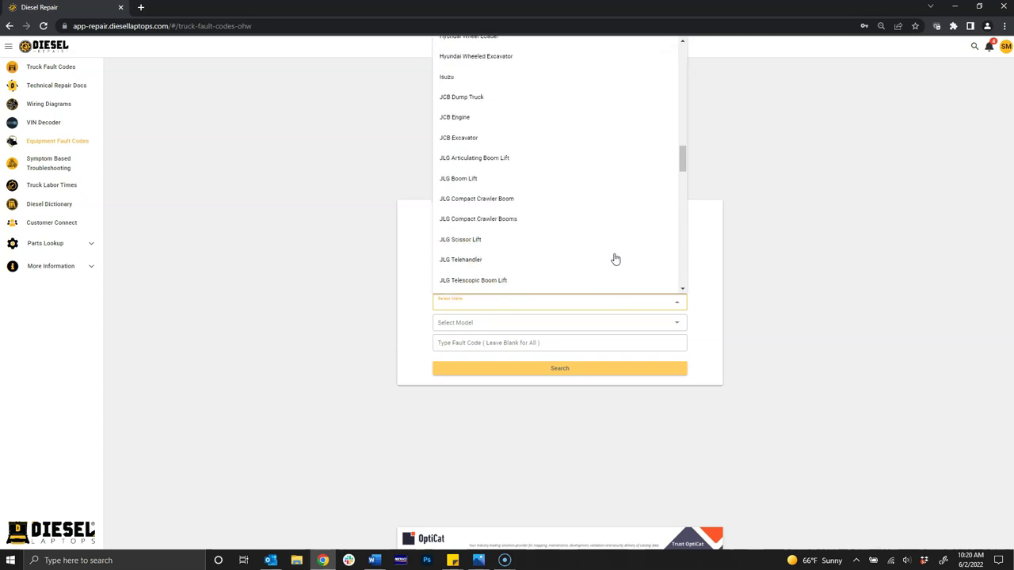
{"action": "left_click", "coordinate": [518, 256]}
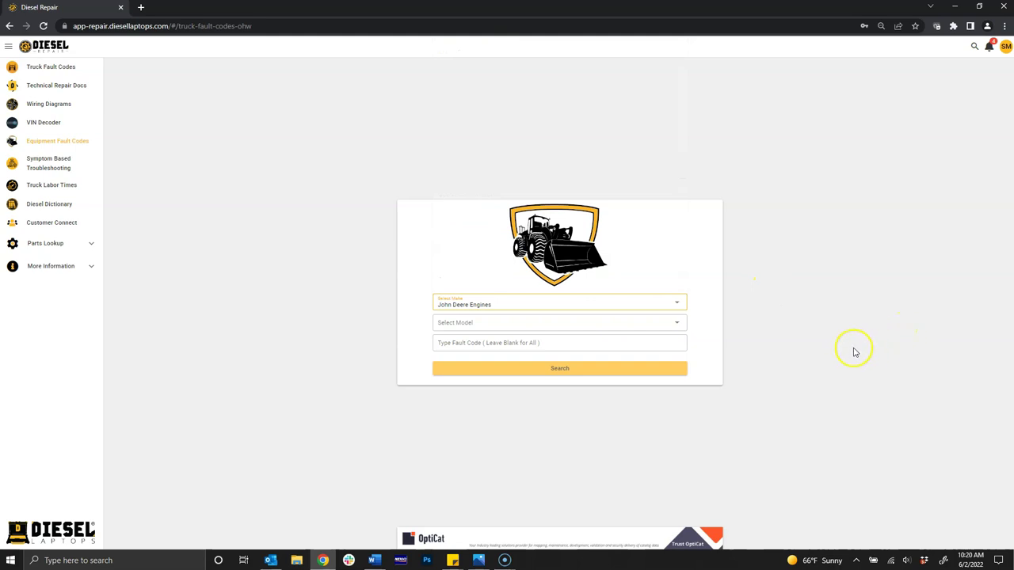
{"action": "left_click", "coordinate": [645, 327]}
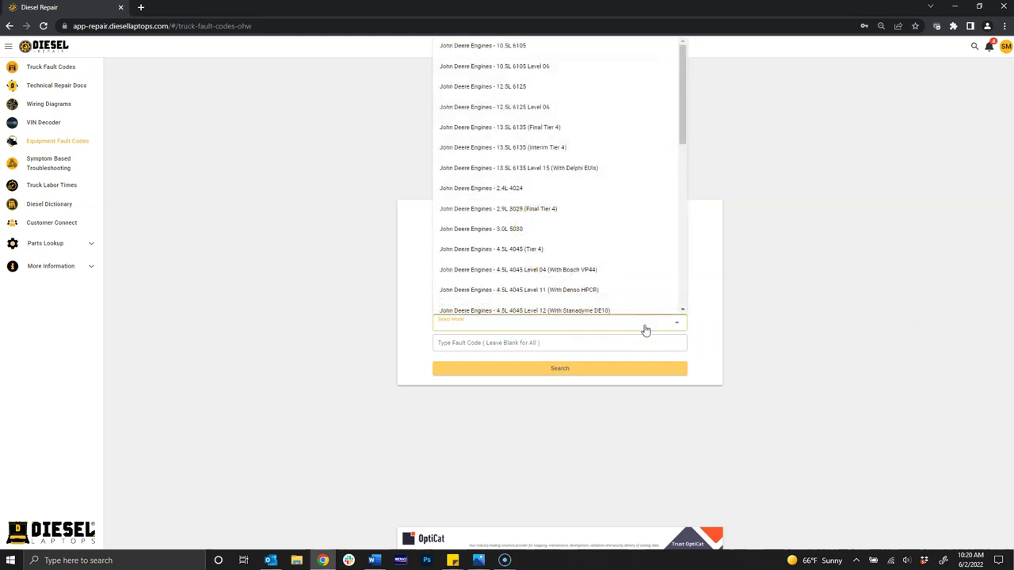
{"action": "left_click", "coordinate": [557, 48]}
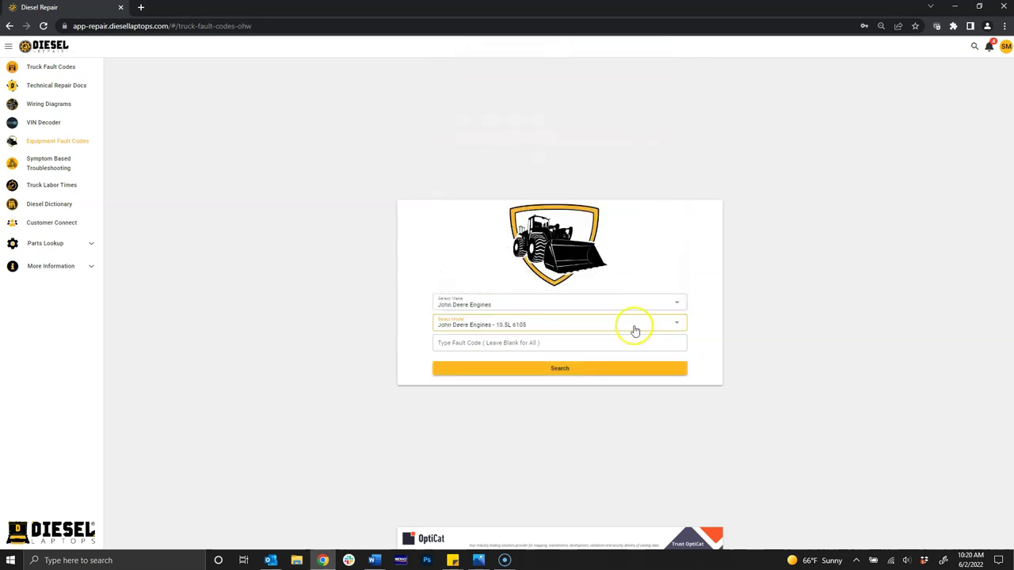
- List all fault codes for the selected engine, read the full SPN 11 description, and close the results
{"action": "left_click", "coordinate": [623, 369]}
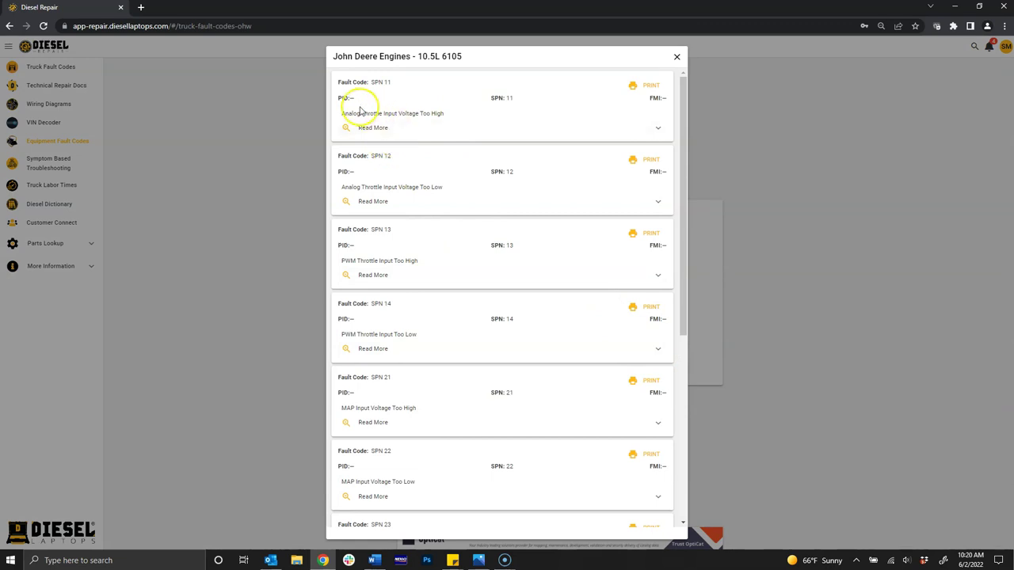
{"action": "left_click", "coordinate": [537, 131]}
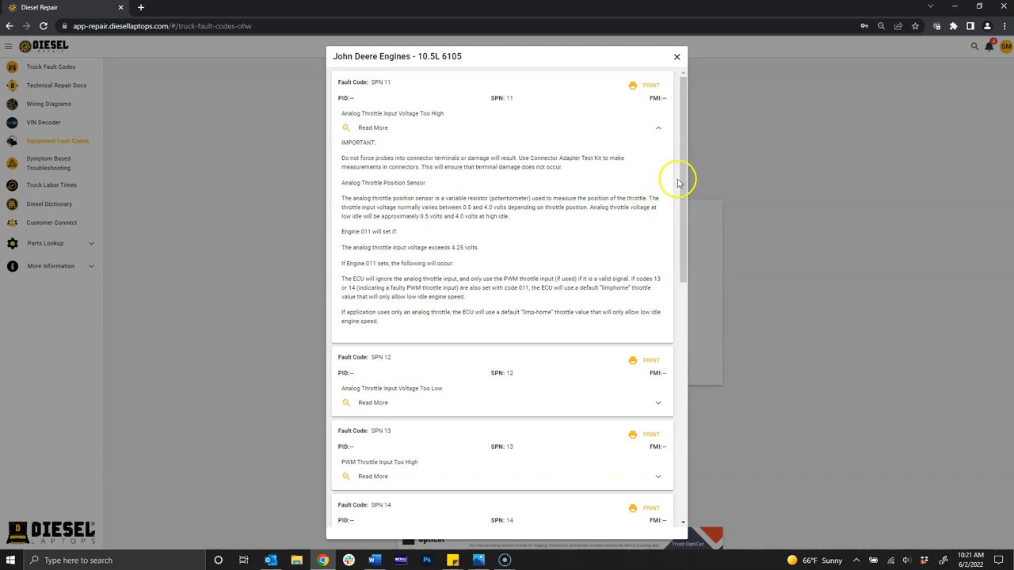
{"action": "left_click", "coordinate": [676, 57]}
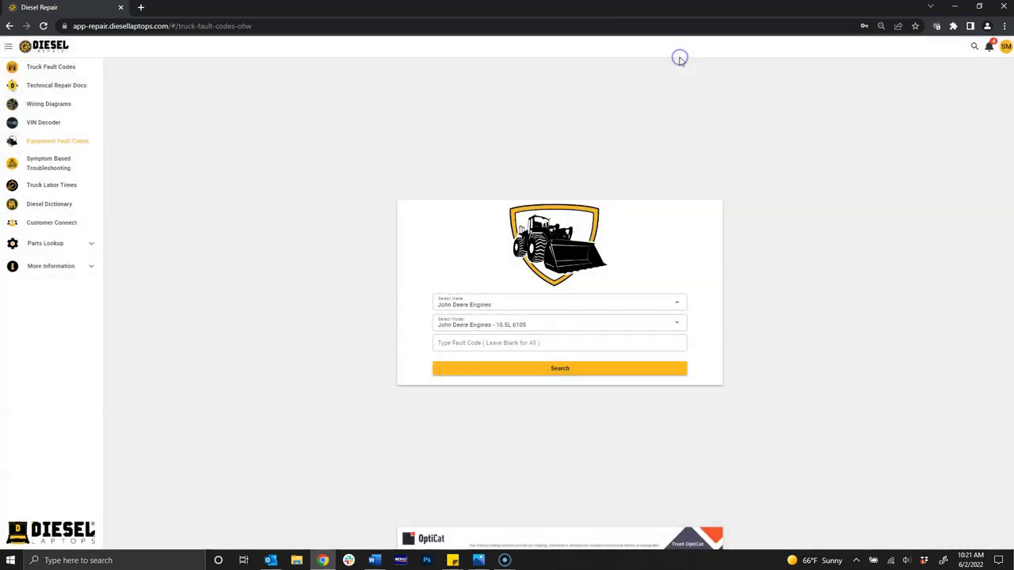
- Open the Symptom Based Troubleshooting module and choose Cummins as the make and Engine as the type
{"action": "left_click", "coordinate": [40, 168]}
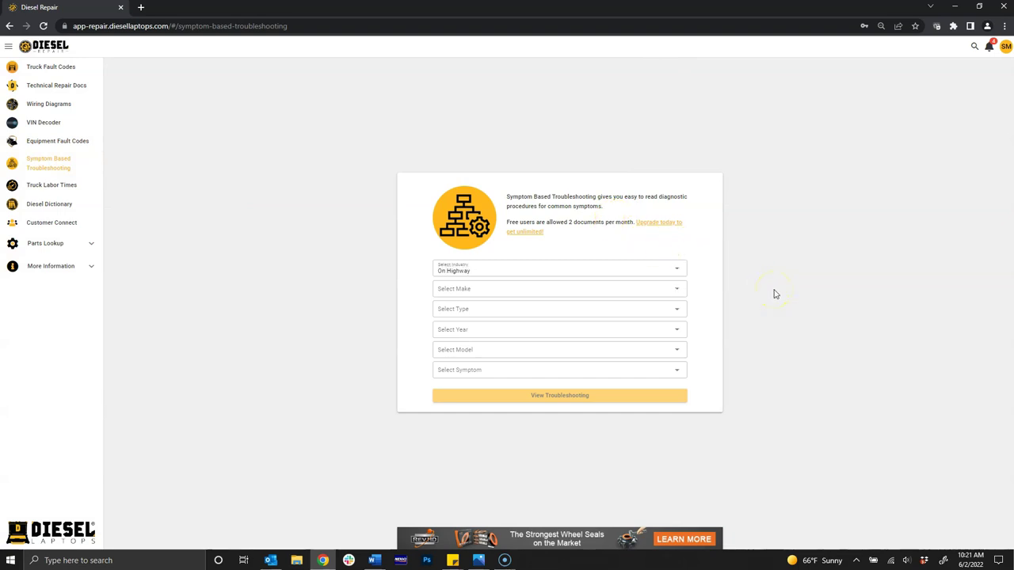
{"action": "left_click", "coordinate": [681, 292]}
{"action": "left_click", "coordinate": [546, 354]}
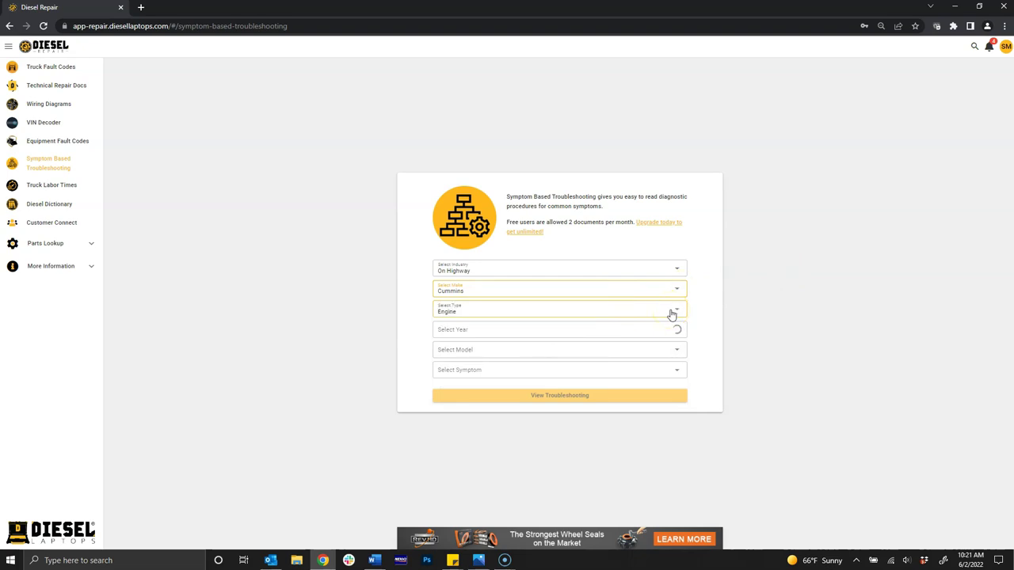
{"action": "left_click", "coordinate": [615, 312]}
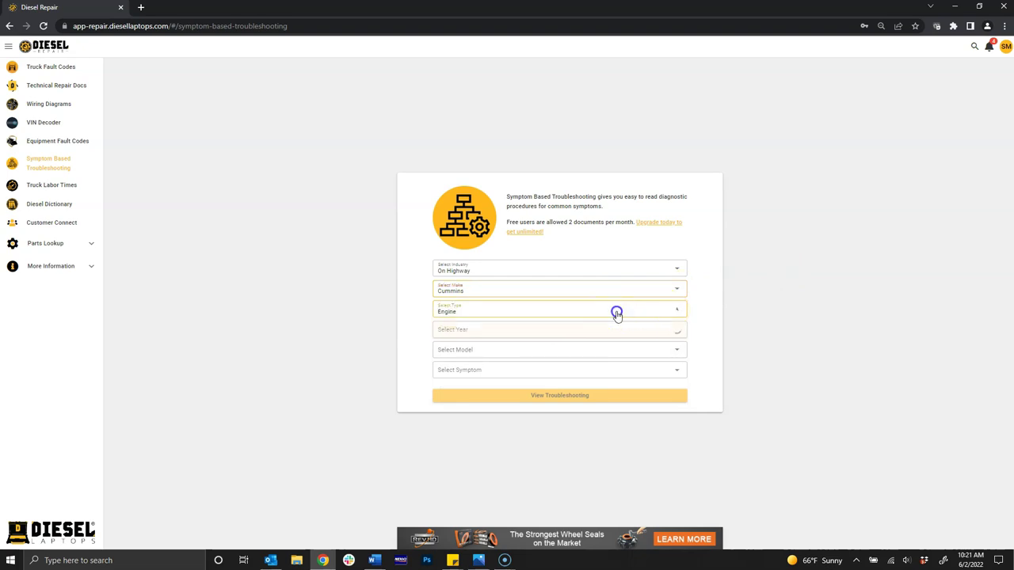
{"action": "left_click", "coordinate": [499, 325]}
- Set the troubleshooting year to 2020 and the engine model to X15
{"action": "left_click", "coordinate": [654, 334]}
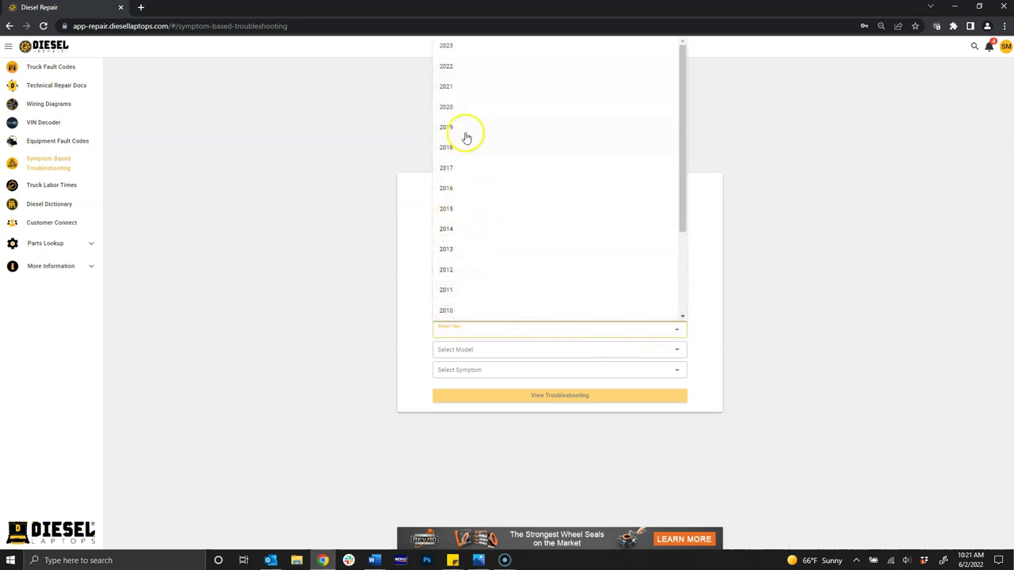
{"action": "left_click", "coordinate": [460, 108]}
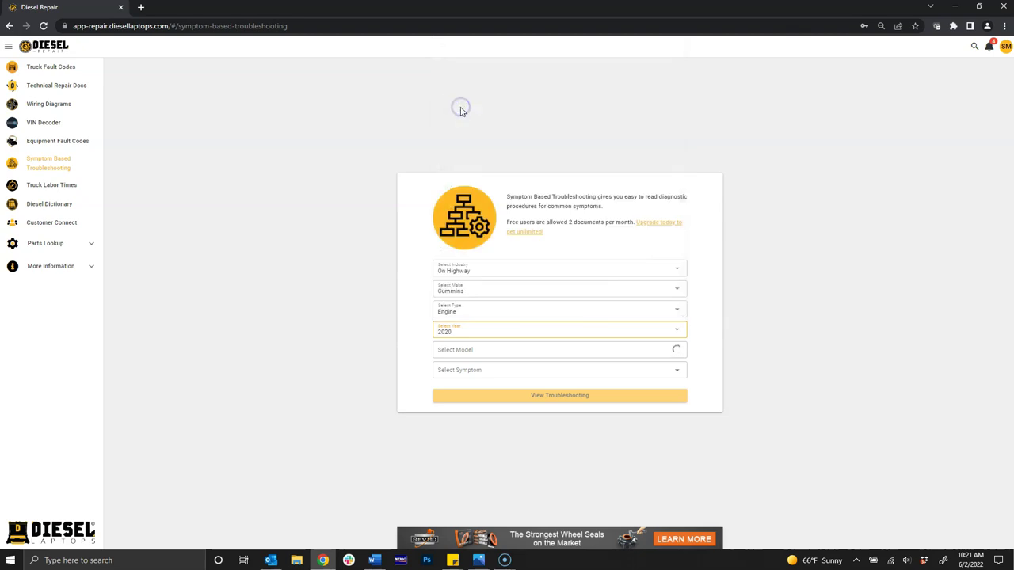
{"action": "left_click", "coordinate": [564, 356]}
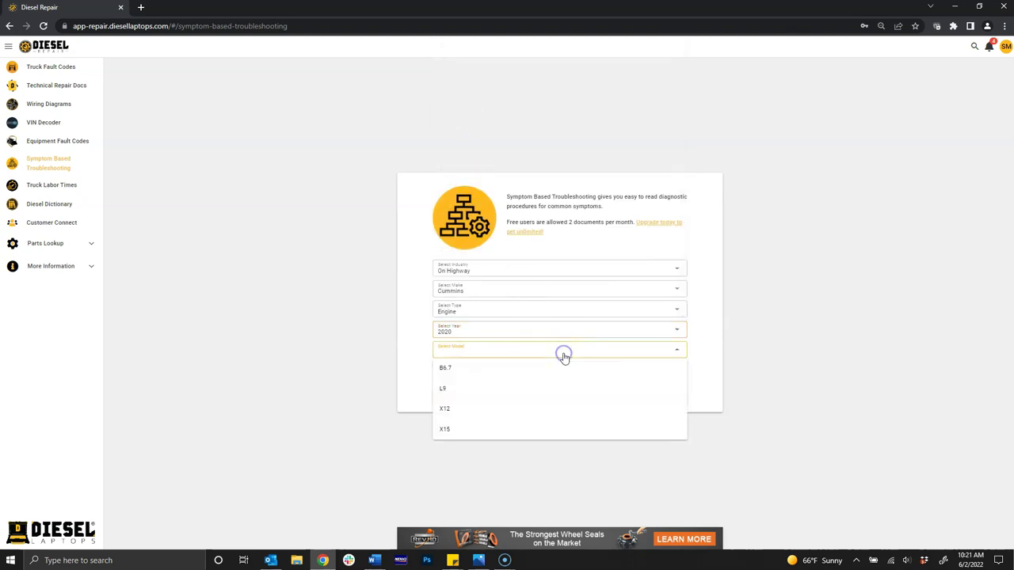
{"action": "left_click", "coordinate": [546, 433]}
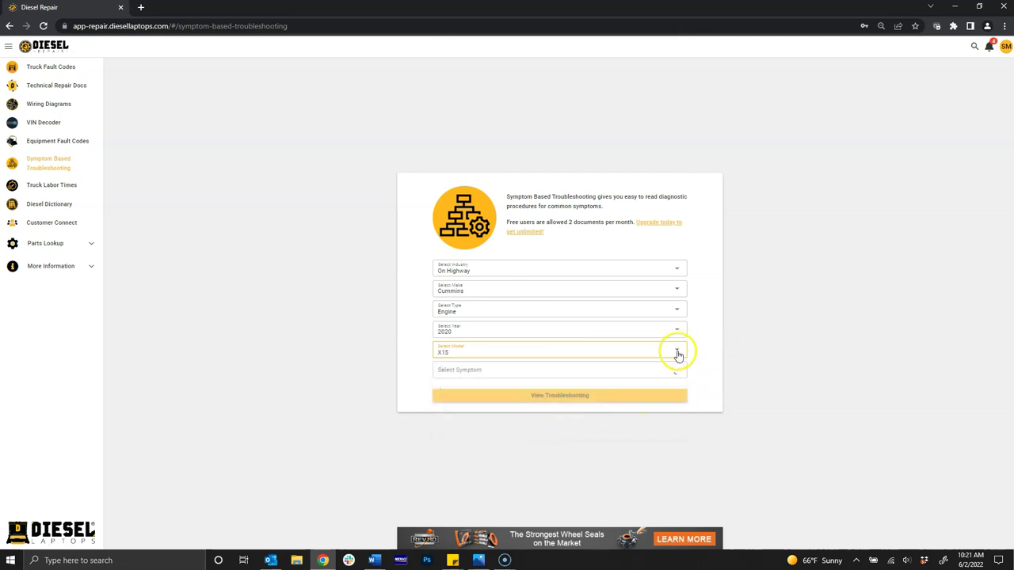
- Choose Lubricating Oil Consumption as the symptom and view its troubleshooting procedure
{"action": "left_click", "coordinate": [677, 374]}
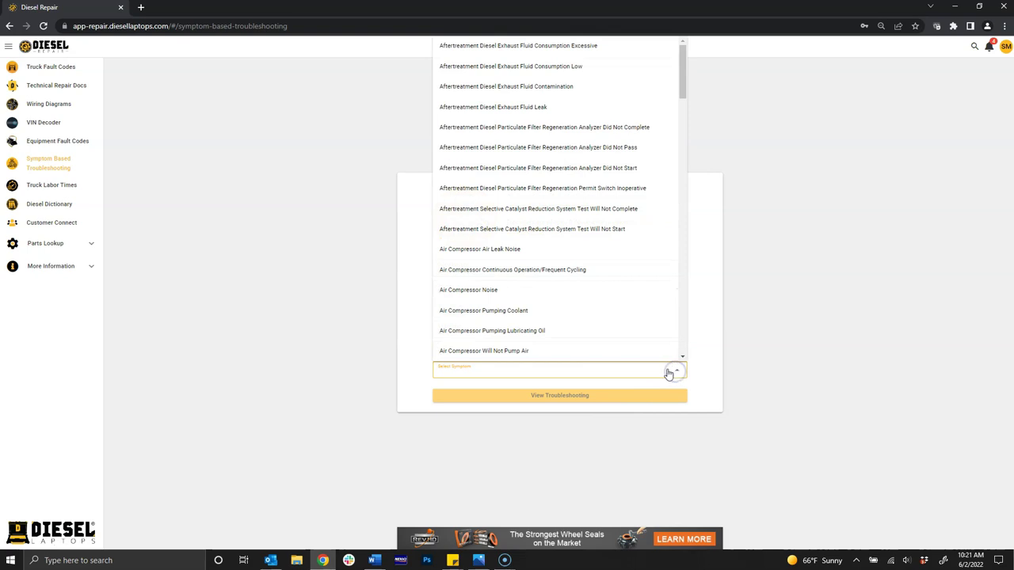
{"action": "scroll", "coordinate": [586, 276], "scroll_direction": "down", "scroll_amount": 10}
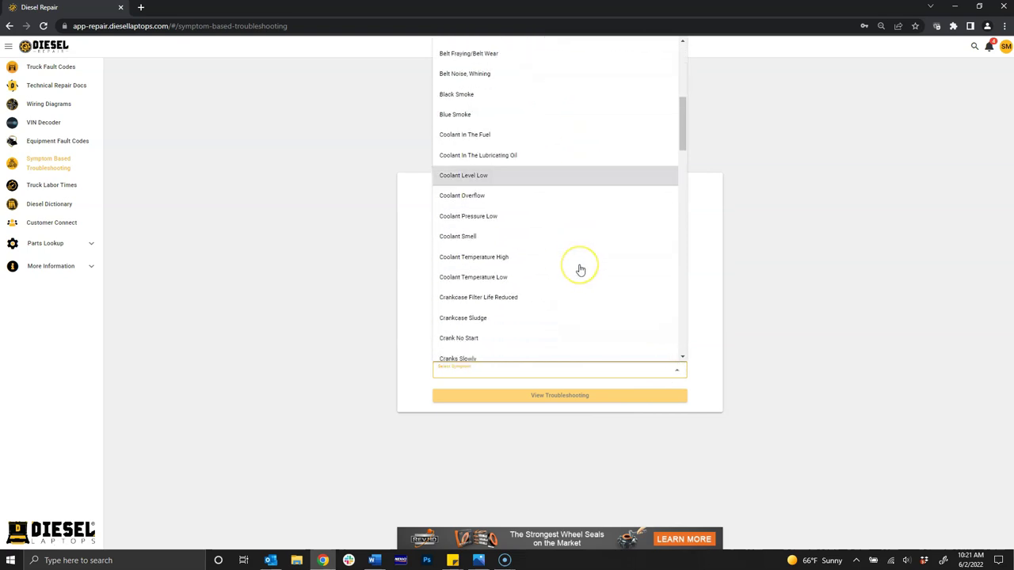
{"action": "scroll", "coordinate": [580, 275], "scroll_direction": "down", "scroll_amount": 8}
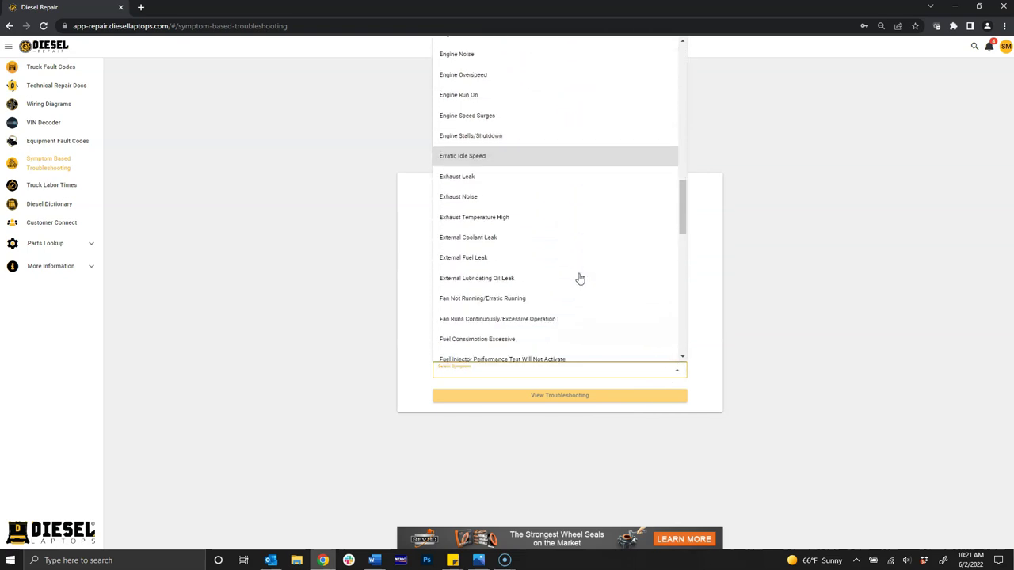
{"action": "scroll", "coordinate": [579, 280], "scroll_direction": "down", "scroll_amount": 3}
{"action": "left_click", "coordinate": [513, 245]}
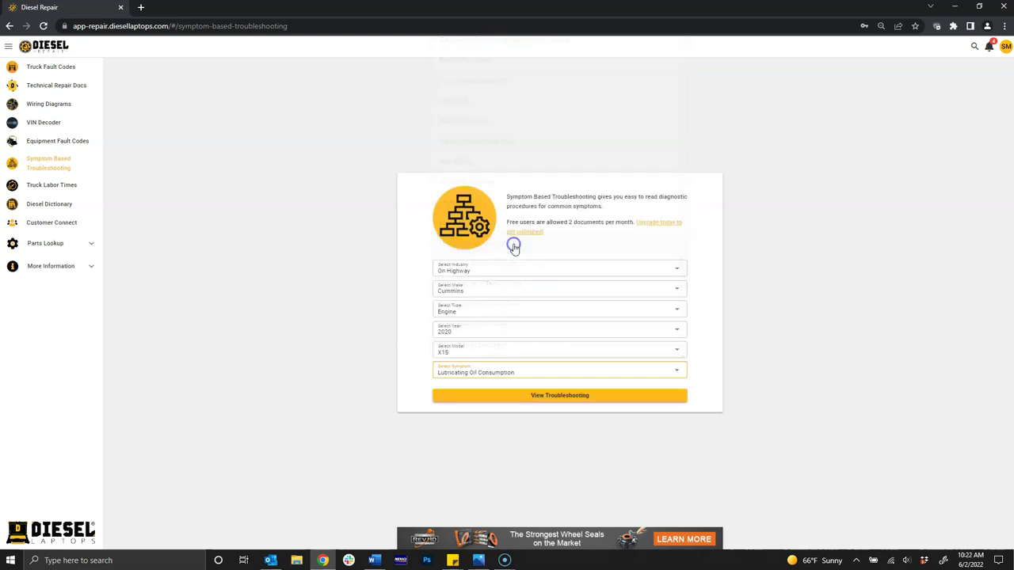
{"action": "left_click", "coordinate": [559, 395]}
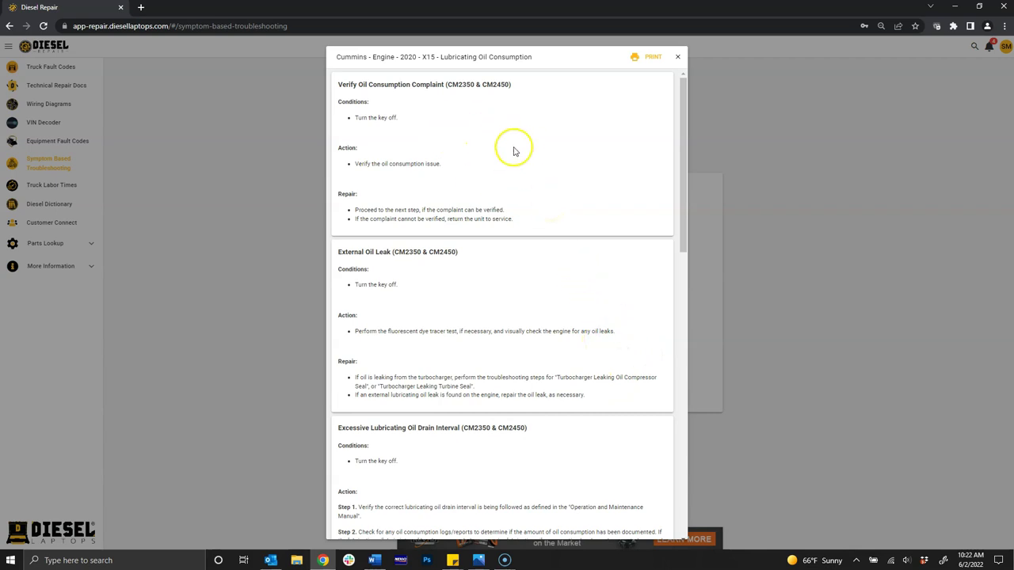
- Read through the entire Lubricating Oil Consumption troubleshooting procedure and close it
{"action": "scroll", "coordinate": [512, 152], "scroll_direction": "down", "scroll_amount": 2}
{"action": "scroll", "coordinate": [512, 154], "scroll_direction": "down", "scroll_amount": 5}
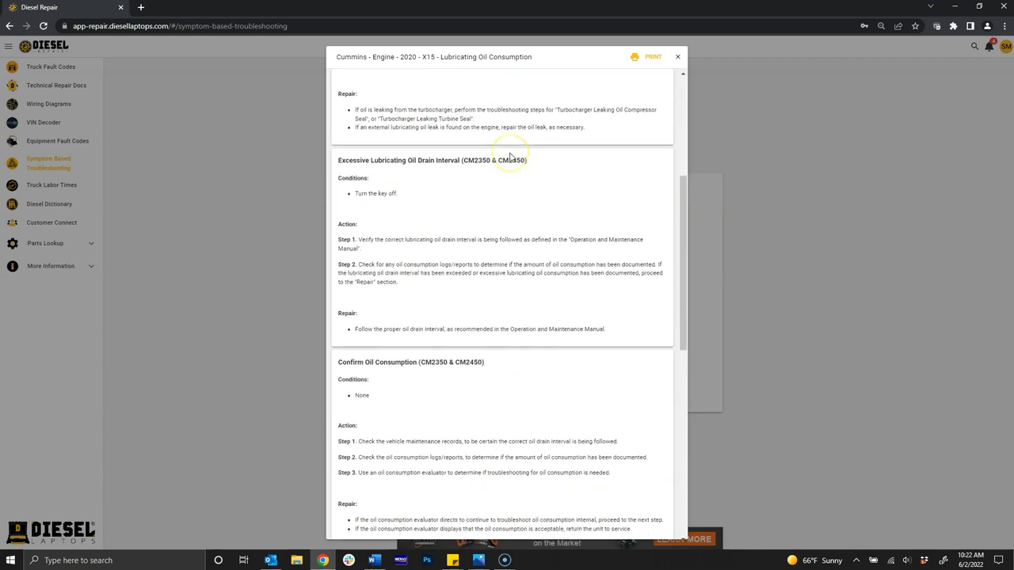
{"action": "scroll", "coordinate": [511, 157], "scroll_direction": "down", "scroll_amount": 1}
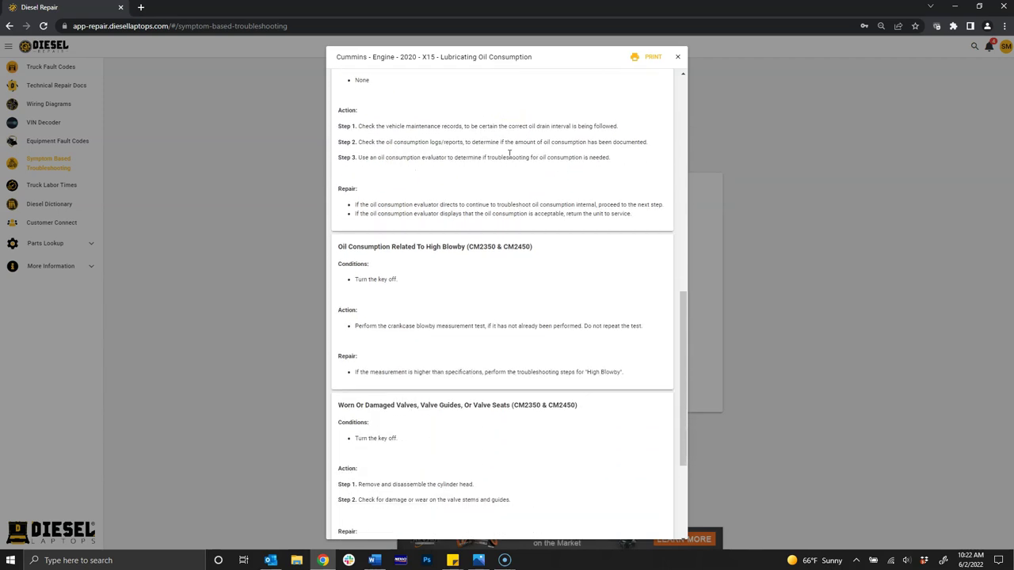
{"action": "scroll", "coordinate": [509, 155], "scroll_direction": "down", "scroll_amount": 2}
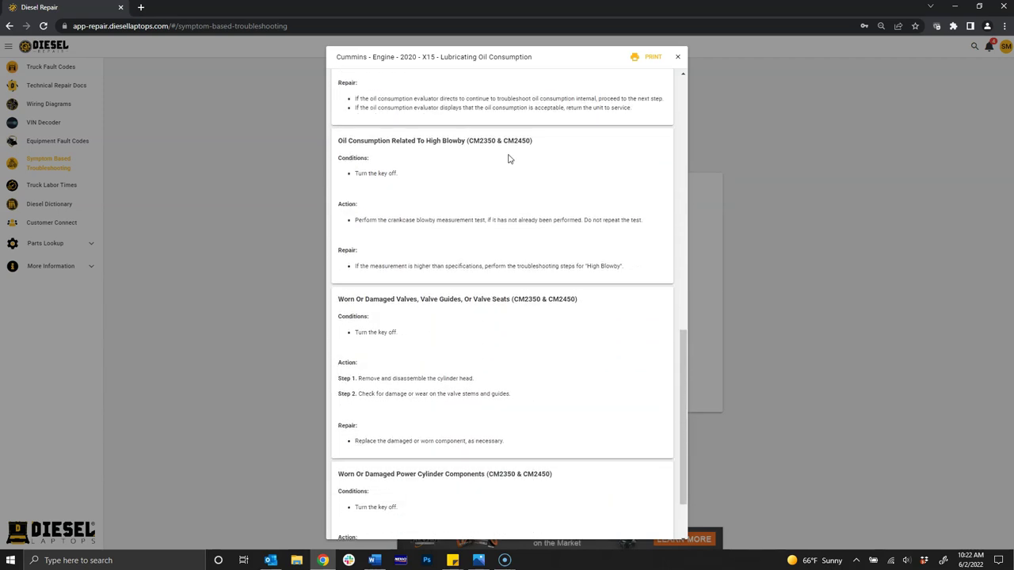
{"action": "scroll", "coordinate": [510, 158], "scroll_direction": "down", "scroll_amount": 2}
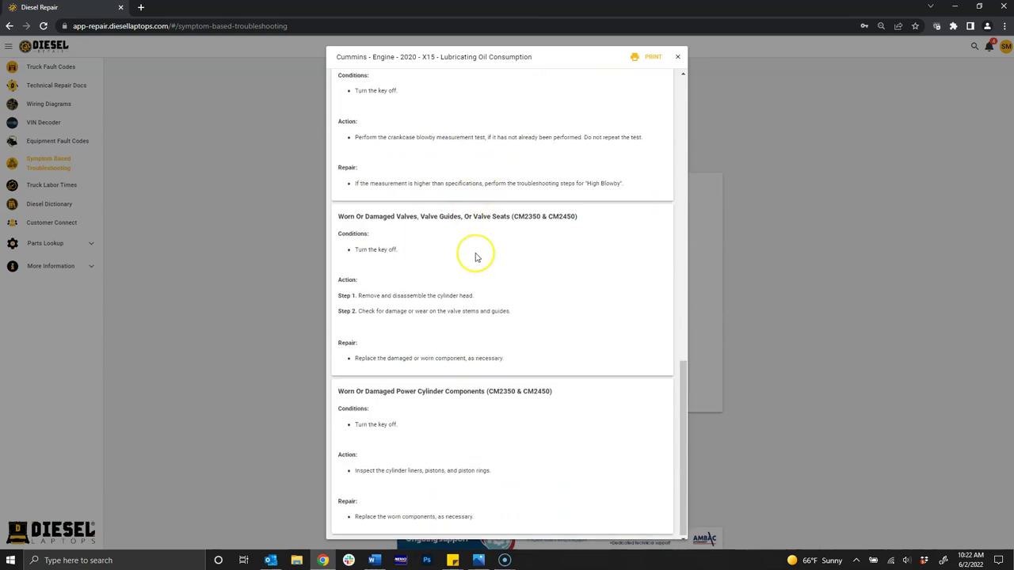
{"action": "scroll", "coordinate": [476, 257], "scroll_direction": "up", "scroll_amount": 15}
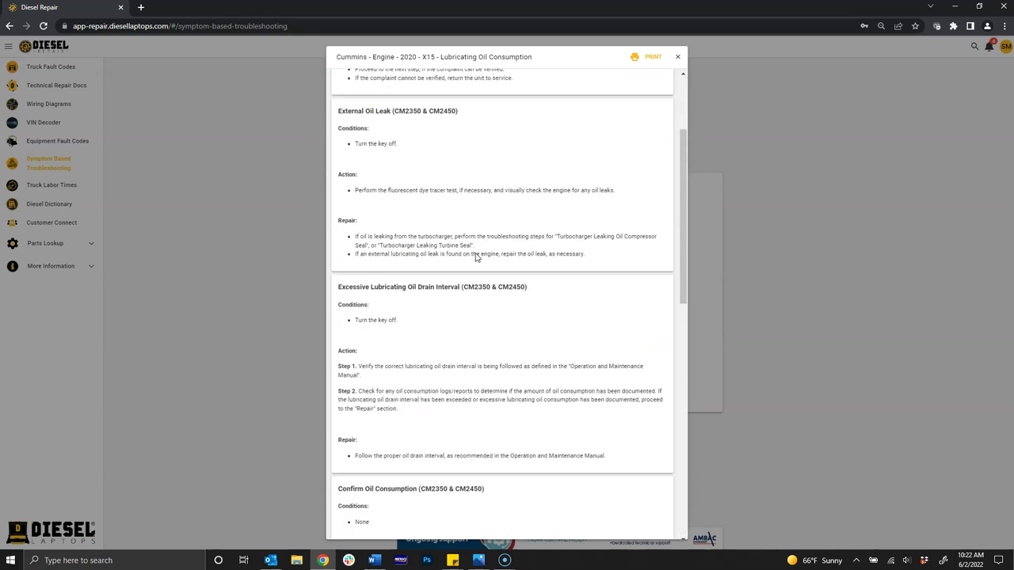
{"action": "left_click", "coordinate": [679, 58]}
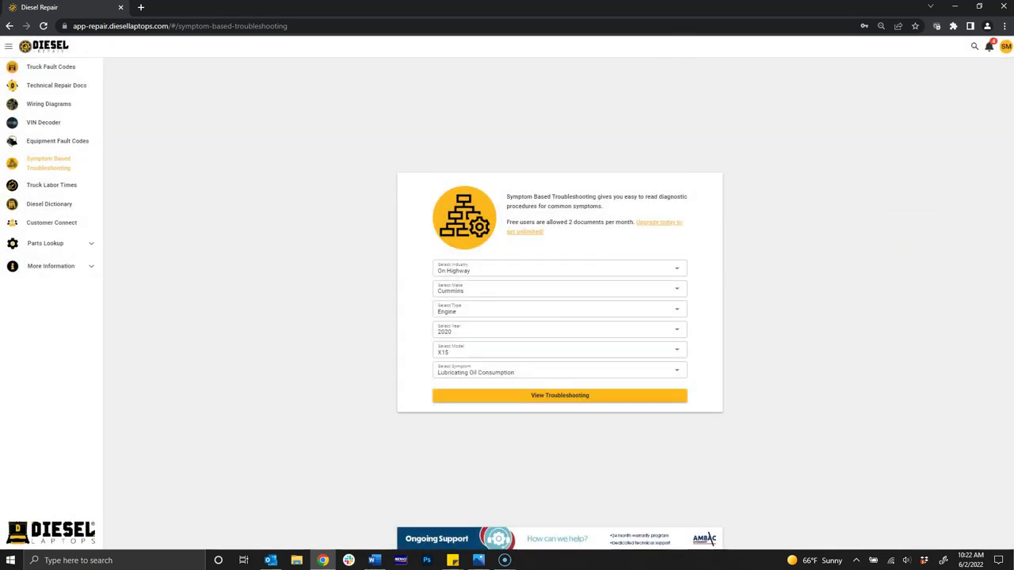
- Open the Truck Labor Times module and choose Mitsubishi FUSO (2012-2018) as manufacturer and Engine - Fuel System as category
{"action": "left_click", "coordinate": [47, 185]}
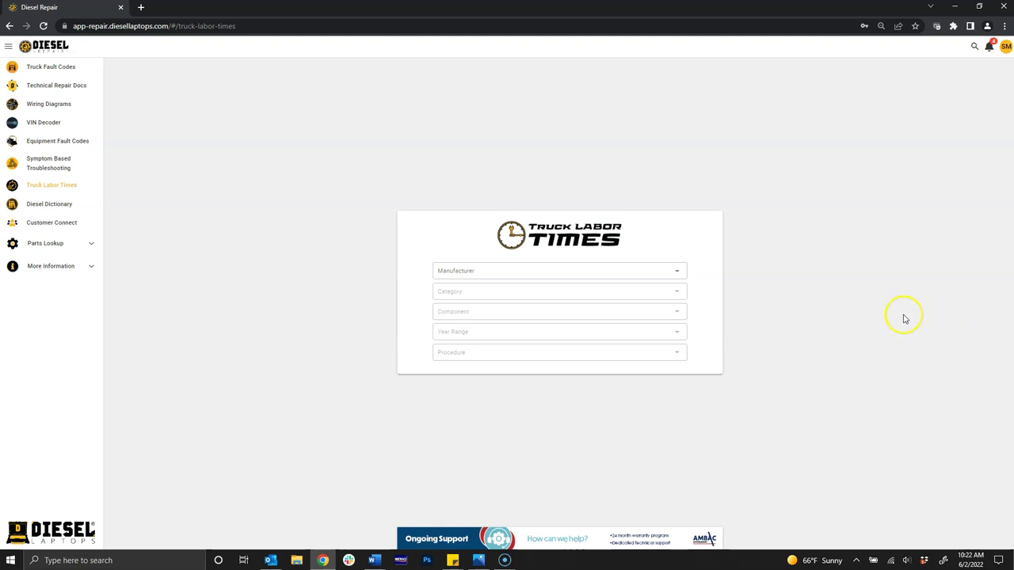
{"action": "left_click", "coordinate": [670, 275]}
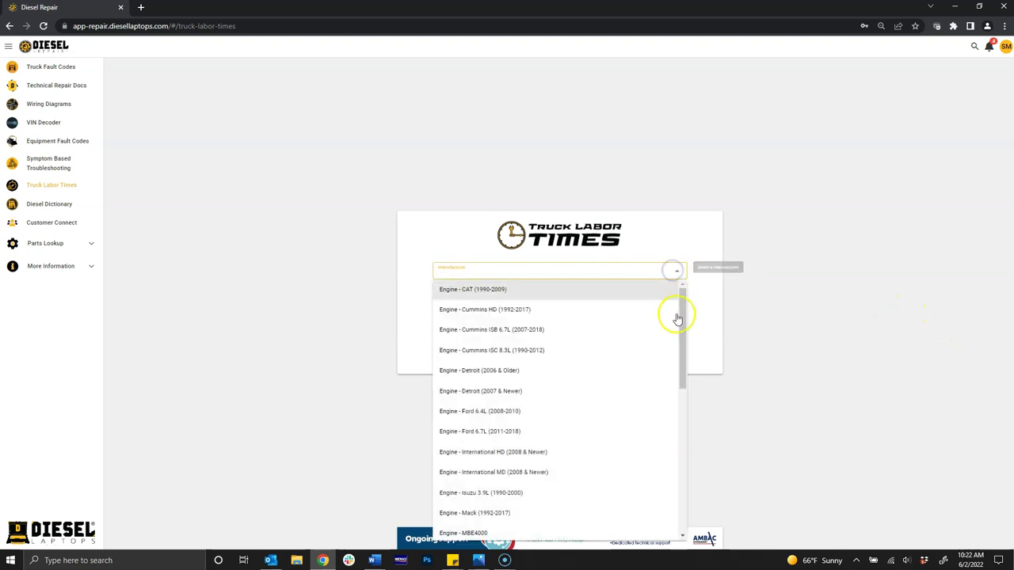
{"action": "scroll", "coordinate": [652, 354], "scroll_direction": "down", "scroll_amount": 5}
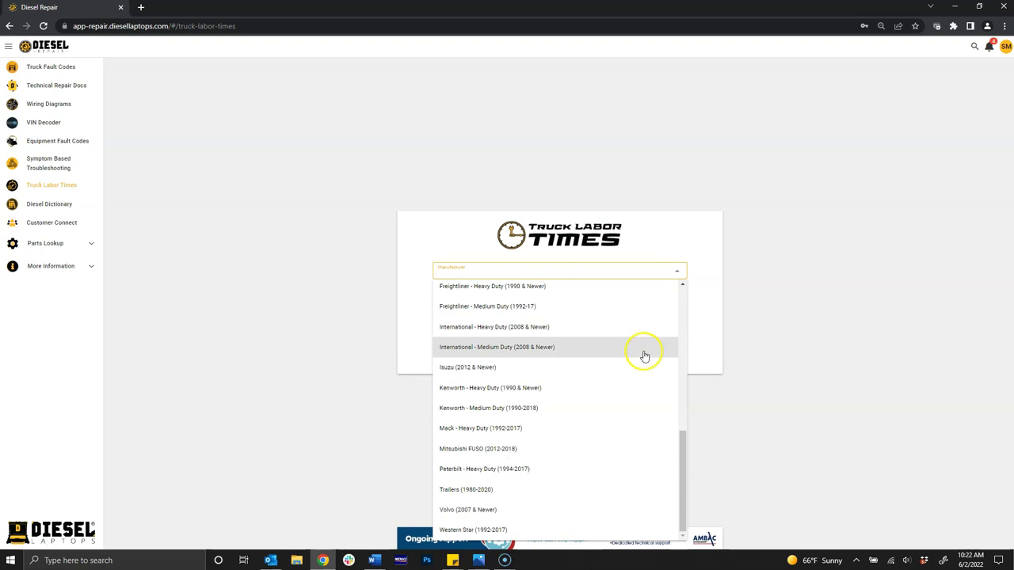
{"action": "left_click", "coordinate": [613, 450]}
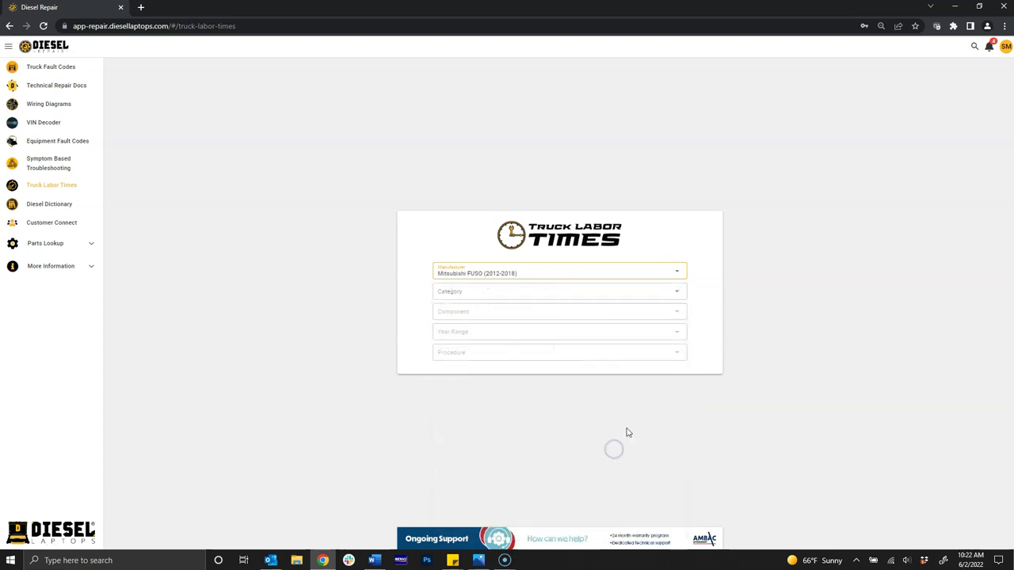
{"action": "left_click", "coordinate": [679, 297]}
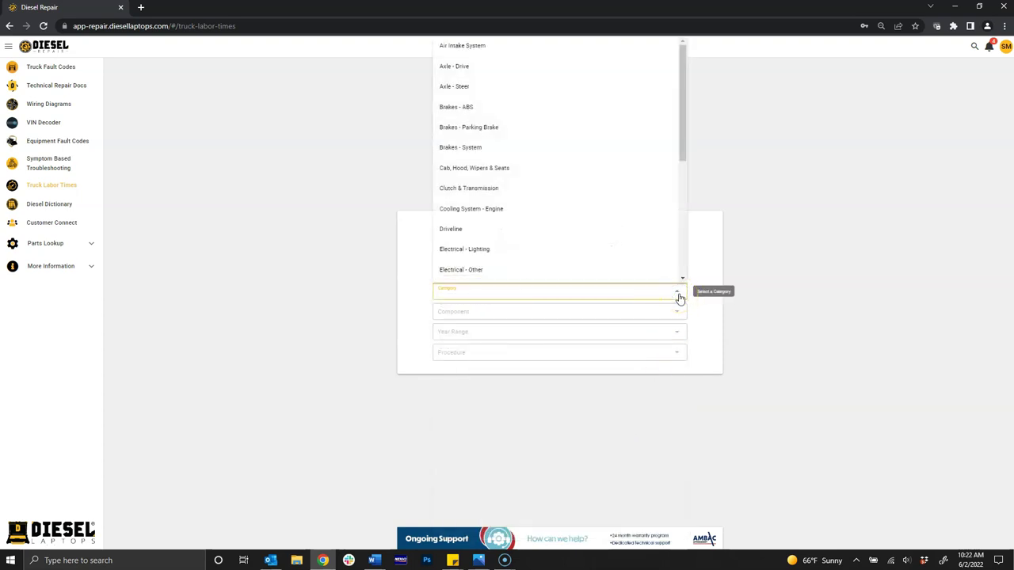
{"action": "scroll", "coordinate": [618, 253], "scroll_direction": "down", "scroll_amount": 2}
{"action": "left_click", "coordinate": [621, 252]}
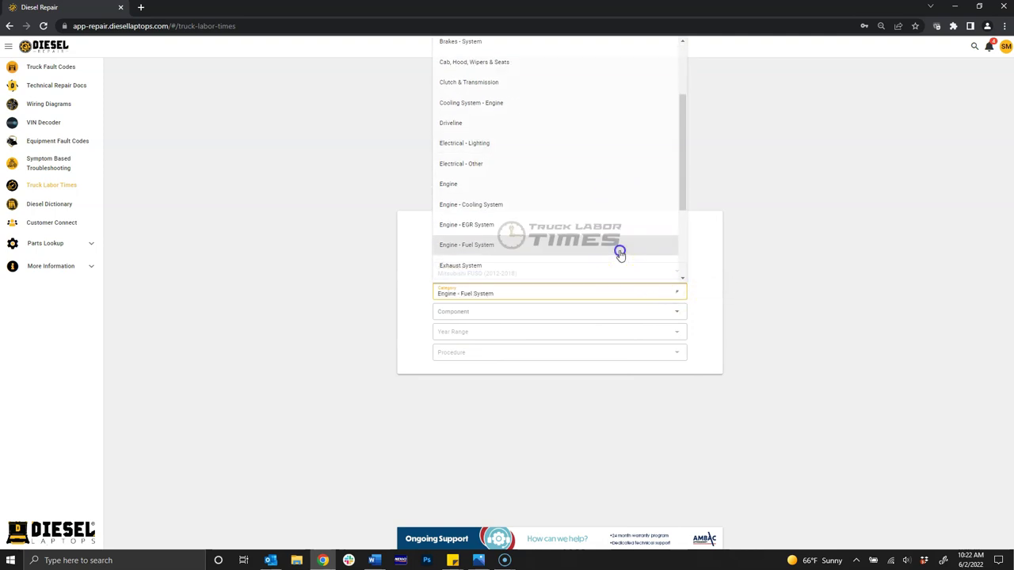
- Show the Remove & Replace labor times for the Common Rail Injecter on a Double Cab, year range 2012-2018
{"action": "left_click", "coordinate": [652, 312]}
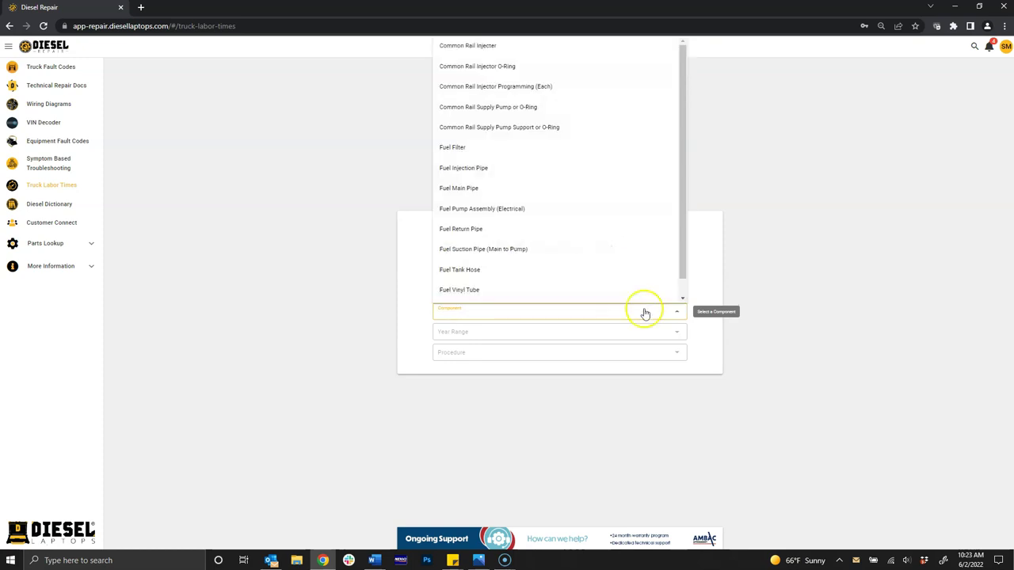
{"action": "left_click", "coordinate": [575, 56]}
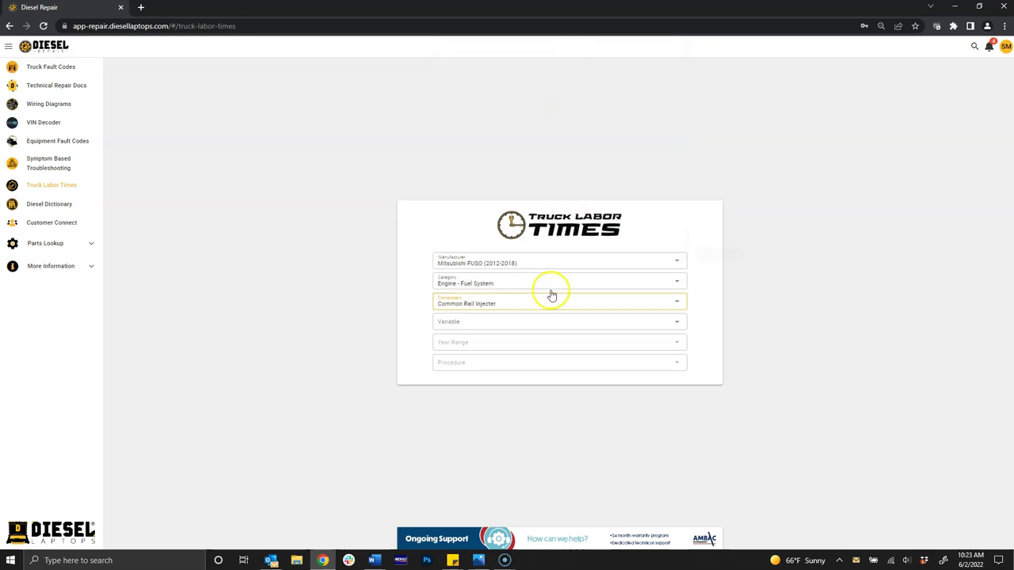
{"action": "left_click", "coordinate": [545, 324]}
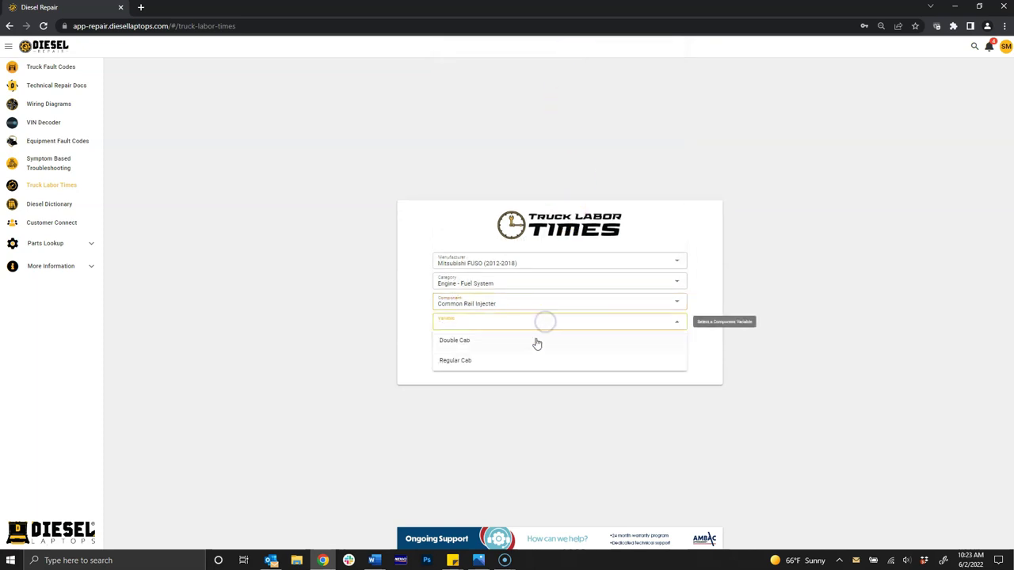
{"action": "left_click", "coordinate": [536, 343]}
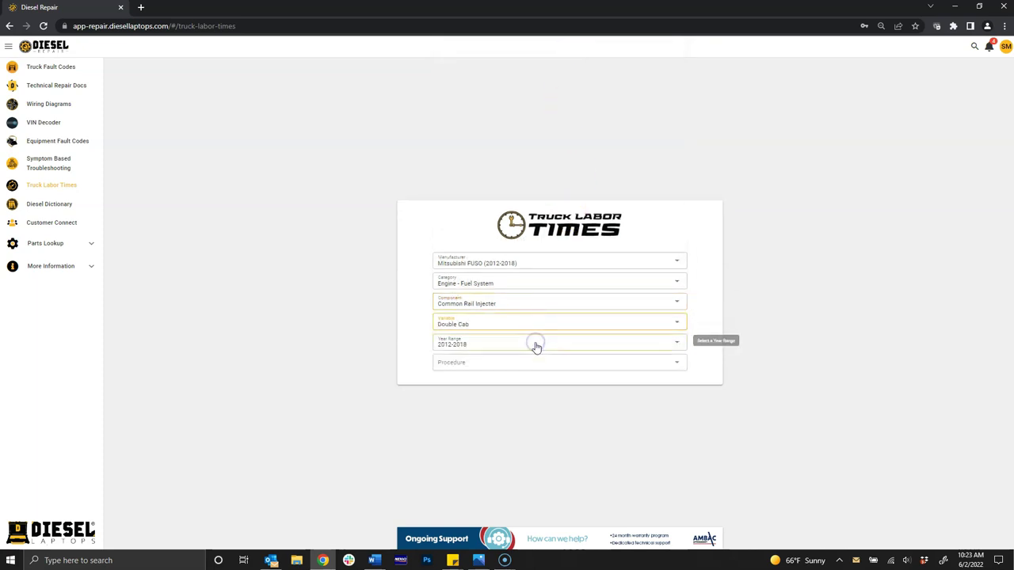
{"action": "left_click", "coordinate": [484, 346]}
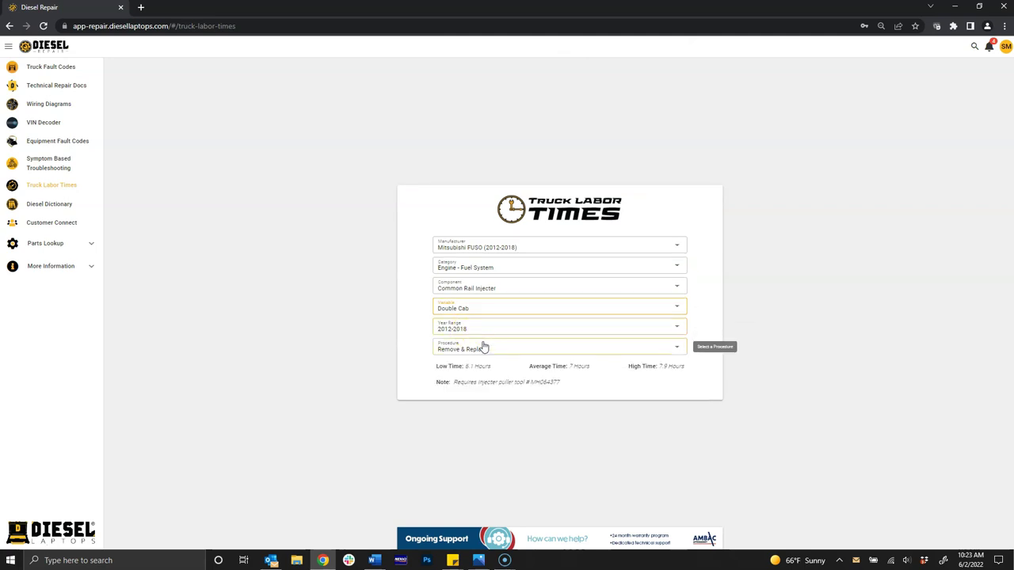
{"action": "left_click", "coordinate": [492, 353]}
{"action": "left_click", "coordinate": [492, 354]}
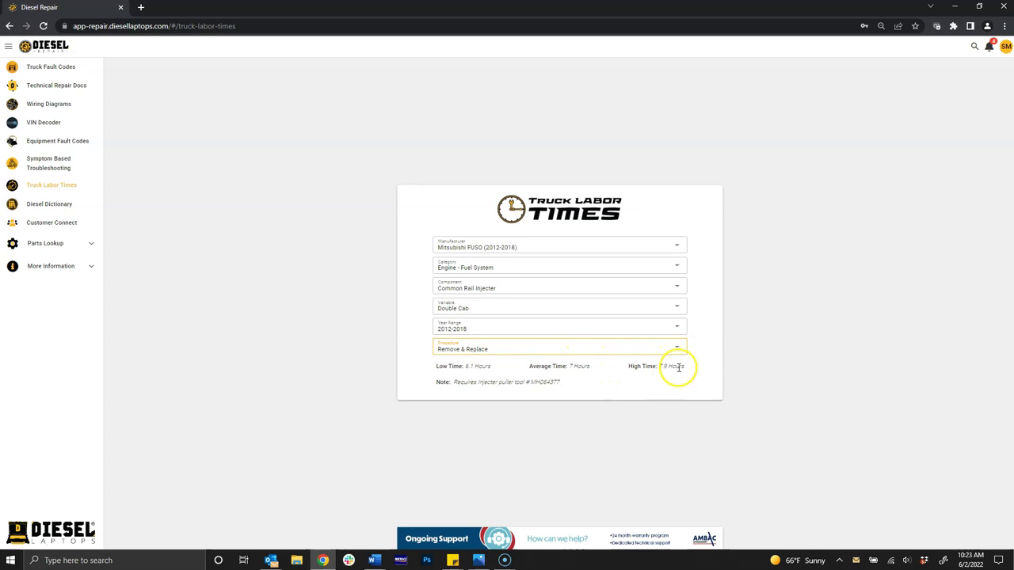
- Highlight the note under the labor times about the required injector puller tool, including its tool number
{"action": "left_click", "coordinate": [563, 384]}
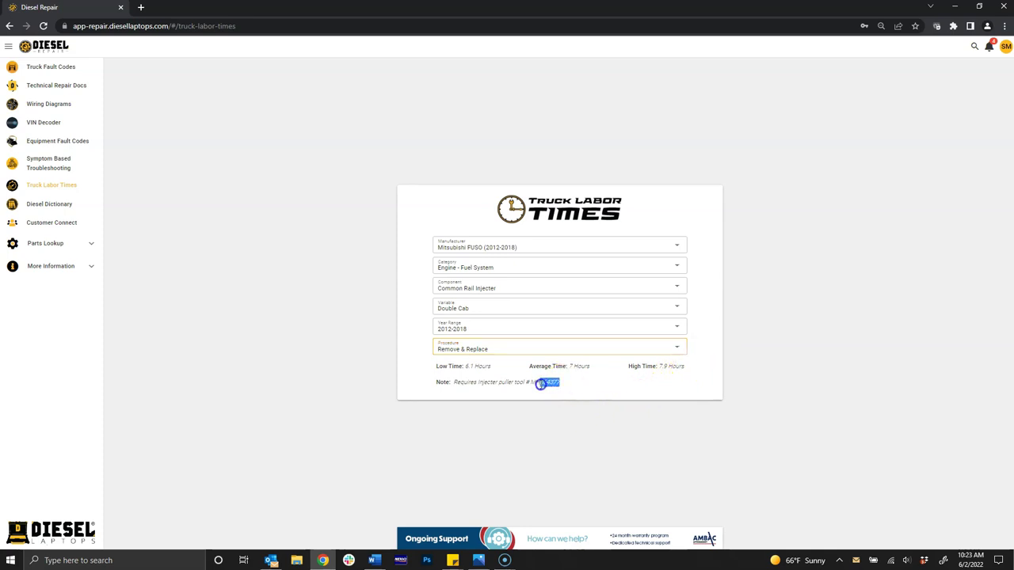
{"action": "left_click_drag", "start_coordinate": [511, 385], "coordinate": [472, 386]}
{"action": "left_click", "coordinate": [594, 391]}
{"action": "left_click_drag", "start_coordinate": [532, 382], "coordinate": [563, 382]}
{"action": "left_click", "coordinate": [626, 392]}
- Open the Diesel Dictionary module and search for the acronym ACM
{"action": "left_click", "coordinate": [60, 208]}
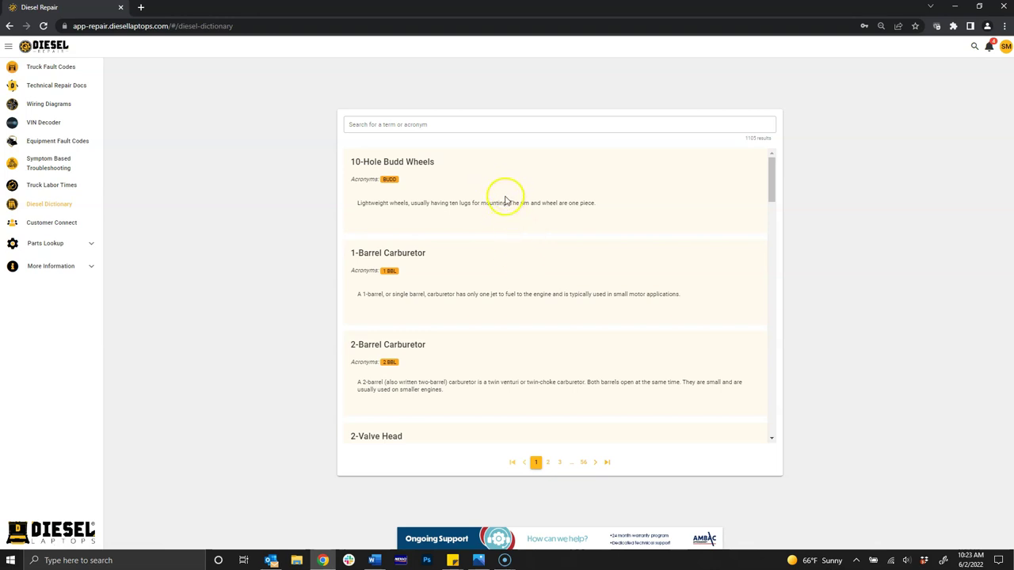
{"action": "left_click", "coordinate": [486, 129]}
{"action": "left_click", "coordinate": [486, 127]}
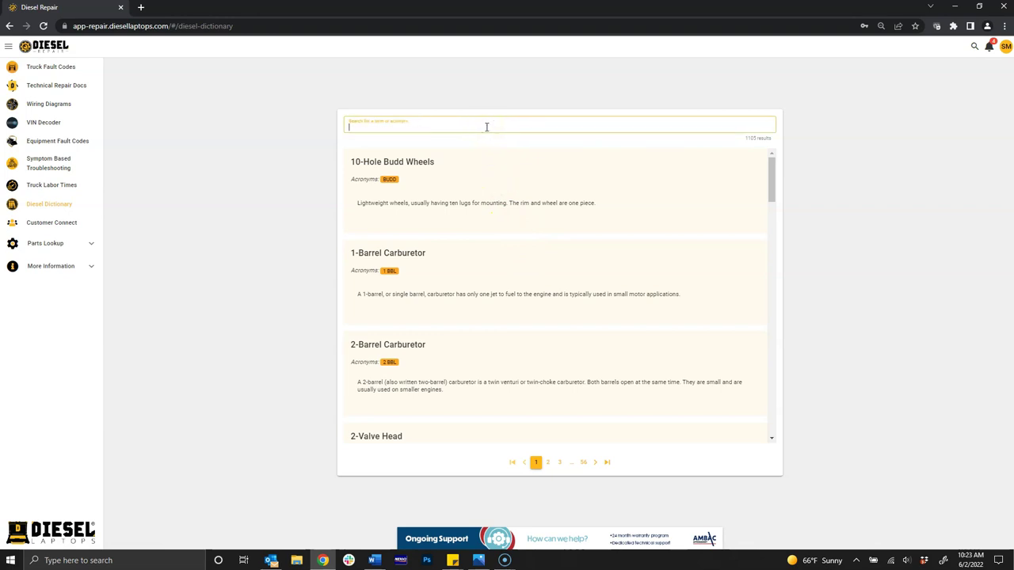
{"action": "type", "text": "ACM"}
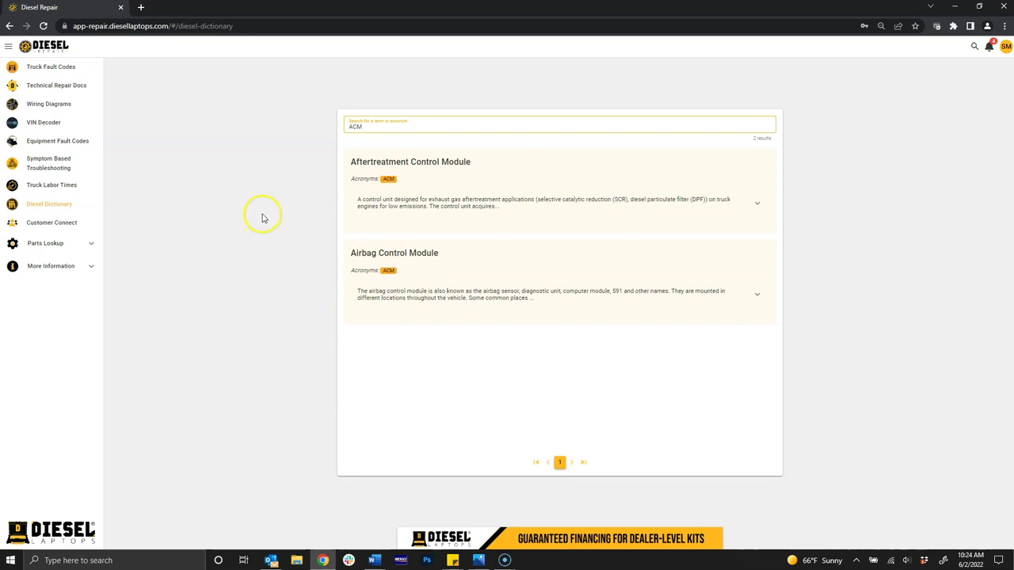
- Open the Customer Connect module and search for dealerships within 25 miles of ZIP code 29063
{"action": "left_click", "coordinate": [69, 224]}
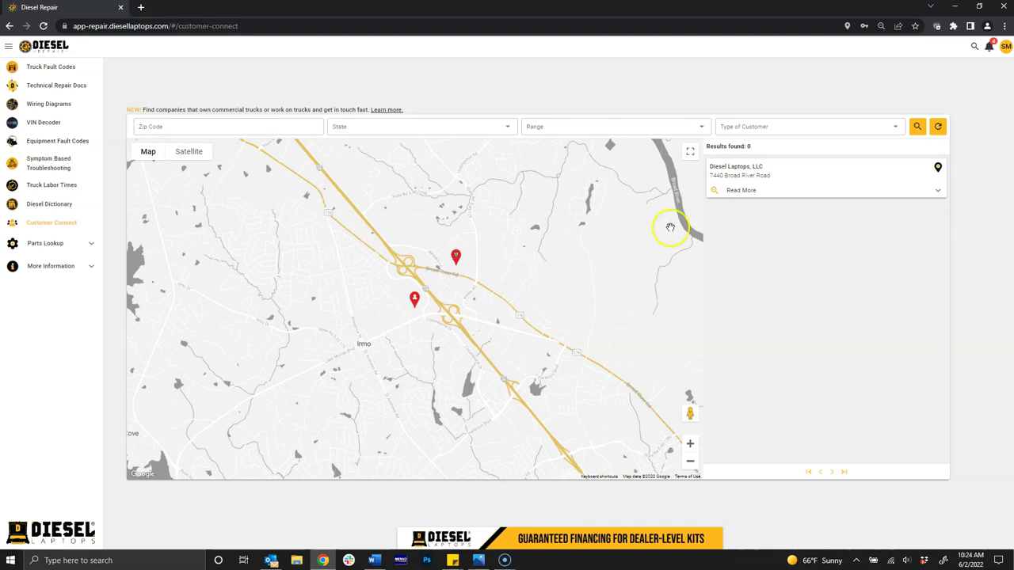
{"action": "left_click", "coordinate": [186, 126]}
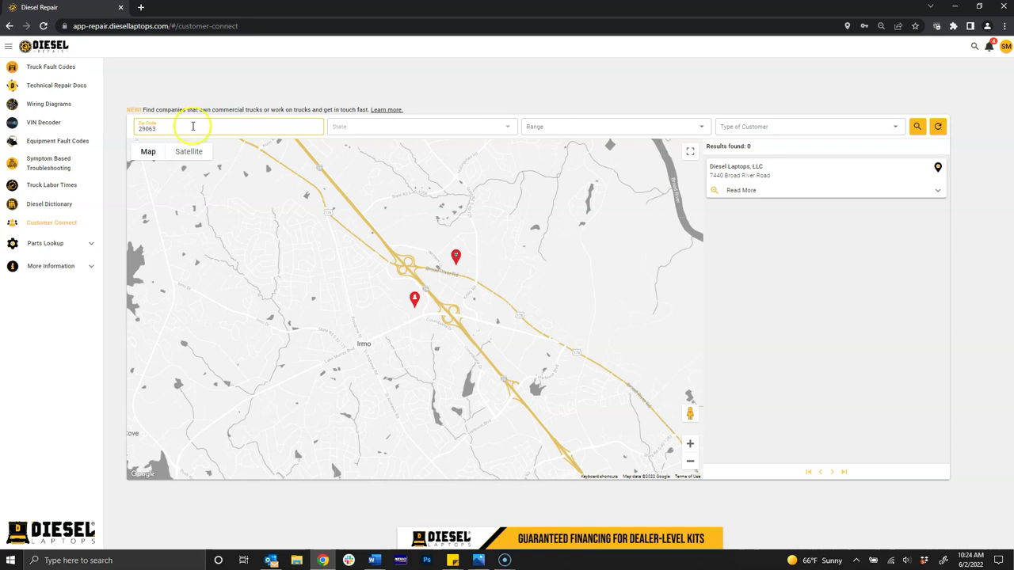
{"action": "left_click", "coordinate": [547, 128]}
{"action": "left_click", "coordinate": [564, 167]}
{"action": "left_click", "coordinate": [786, 129]}
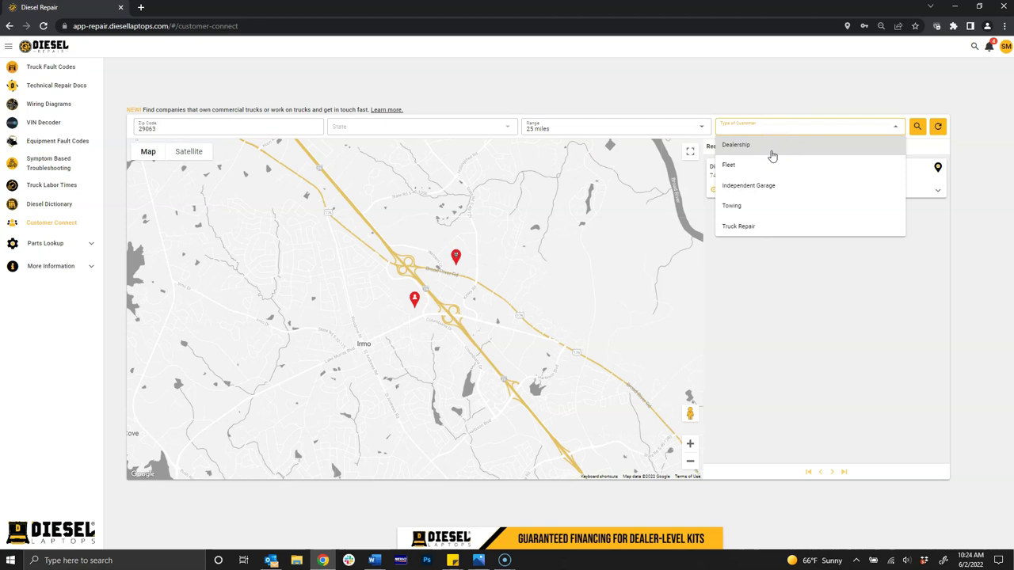
{"action": "left_click", "coordinate": [772, 152]}
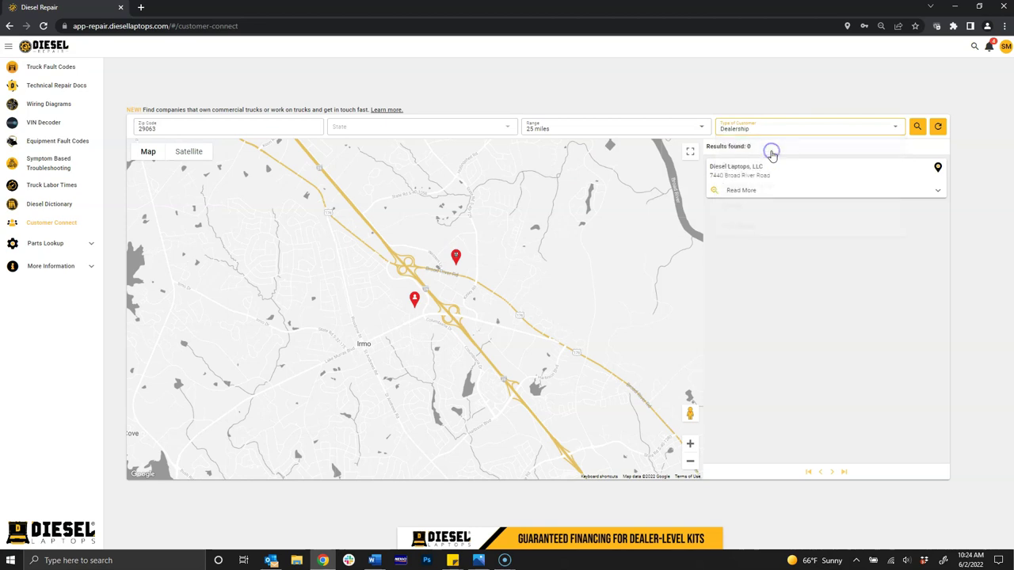
{"action": "left_click", "coordinate": [918, 129]}
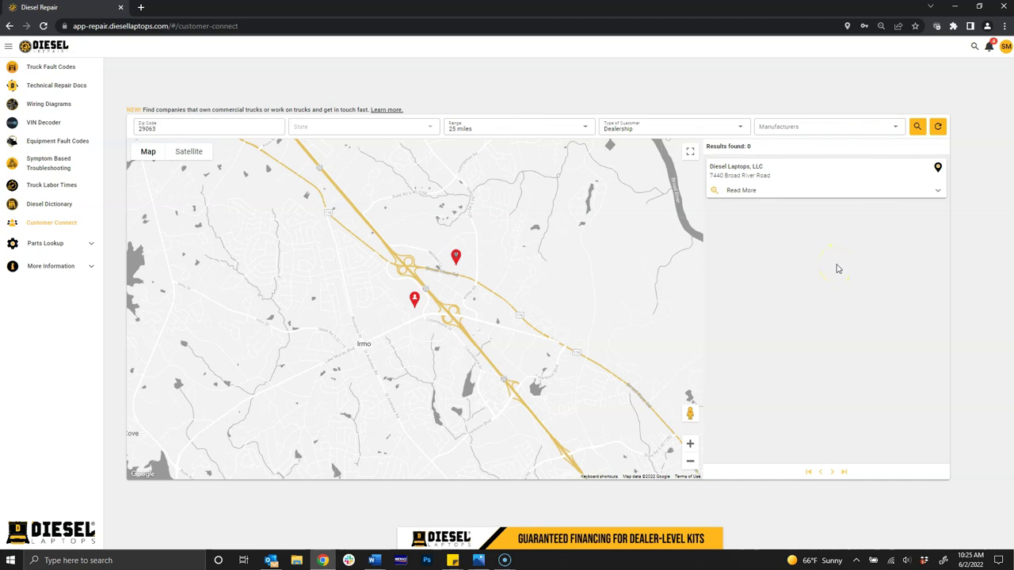
- Review the manufacturer filter options, The Peterbilt Store - Columbia's extra details, and Shealy Western Star of Carolina's contact details on the map
{"action": "left_click", "coordinate": [853, 131]}
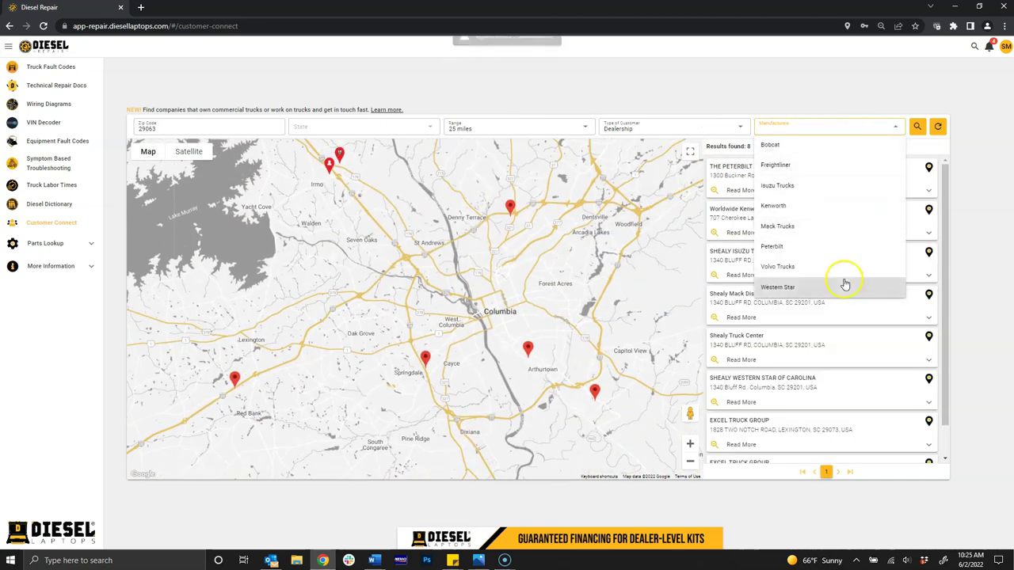
{"action": "left_click", "coordinate": [822, 79]}
{"action": "left_click_drag", "start_coordinate": [947, 189], "coordinate": [928, 170]}
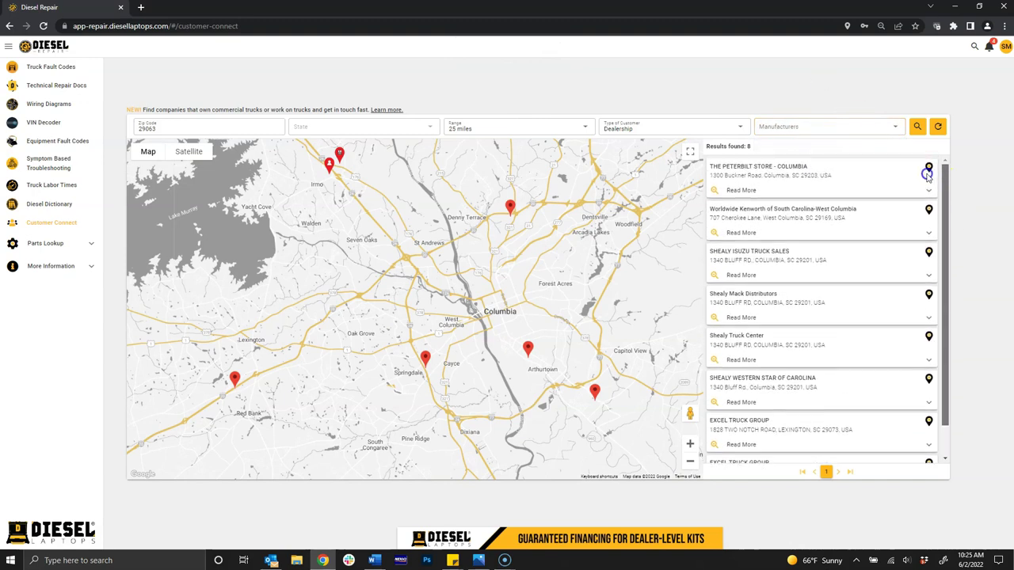
{"action": "left_click", "coordinate": [734, 191]}
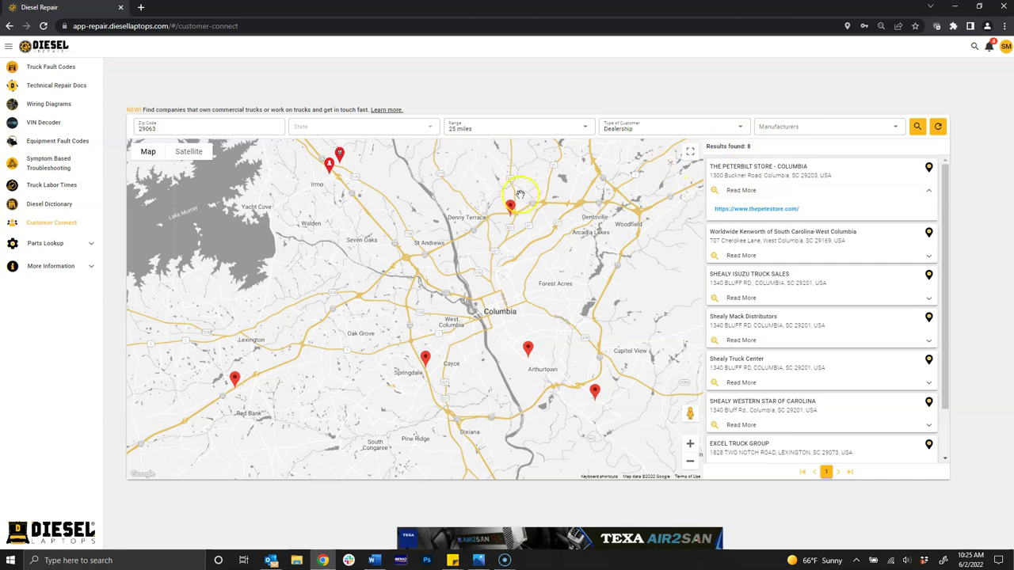
{"action": "left_click", "coordinate": [529, 347]}
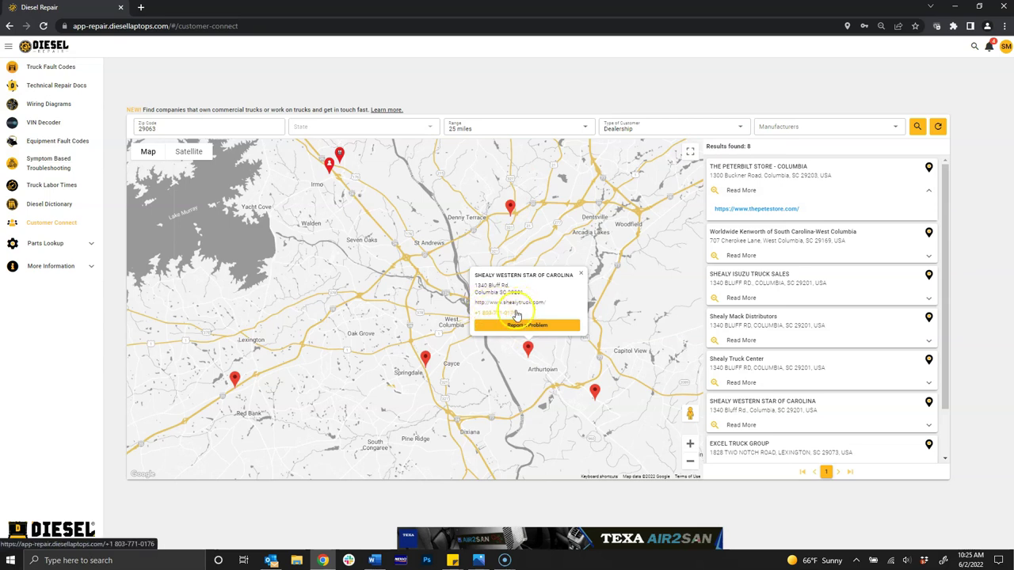
{"action": "left_click", "coordinate": [580, 273]}
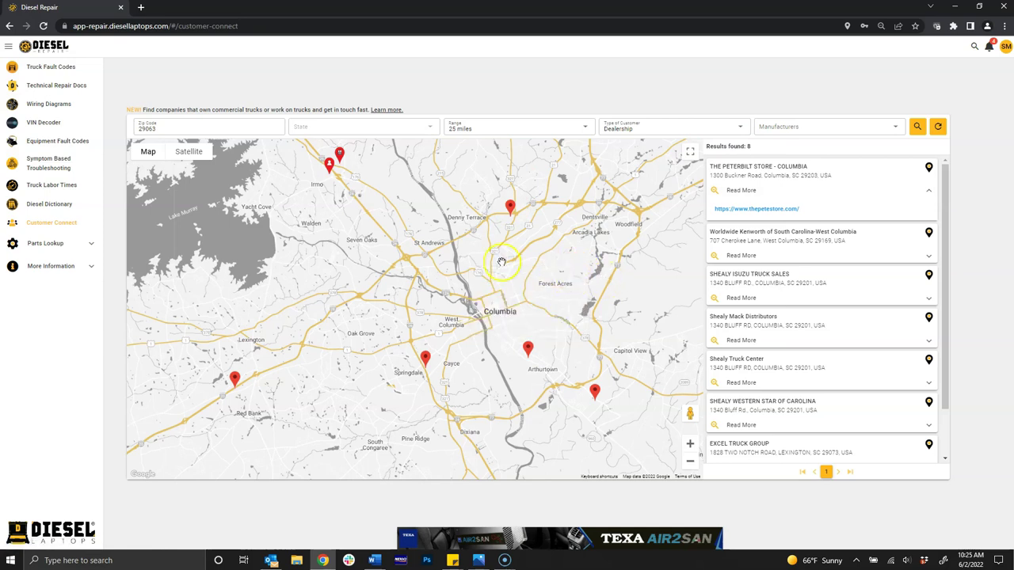
- Open the Exploded Views module within Parts Lookup
{"action": "left_click", "coordinate": [62, 247]}
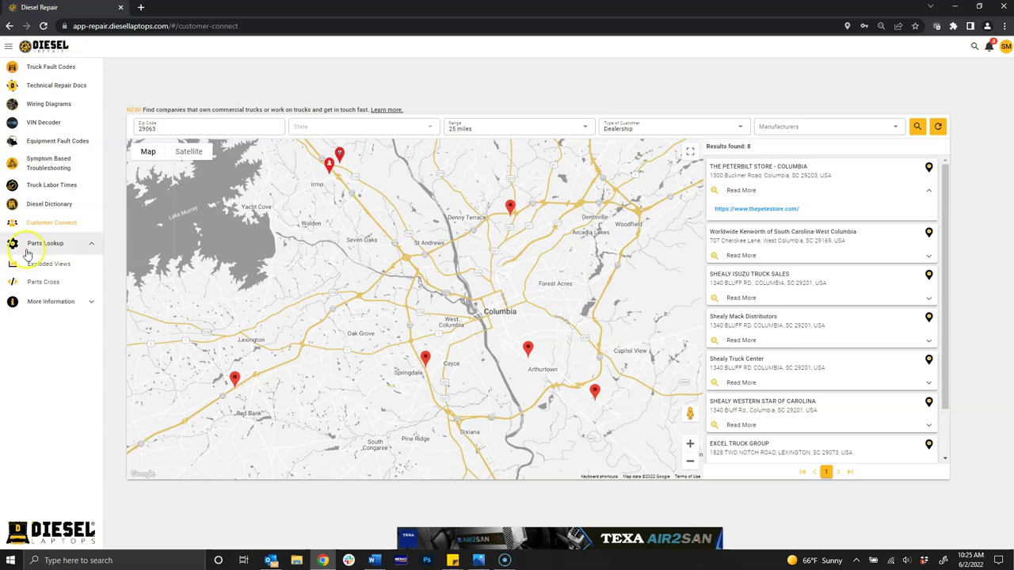
{"action": "left_click", "coordinate": [42, 269]}
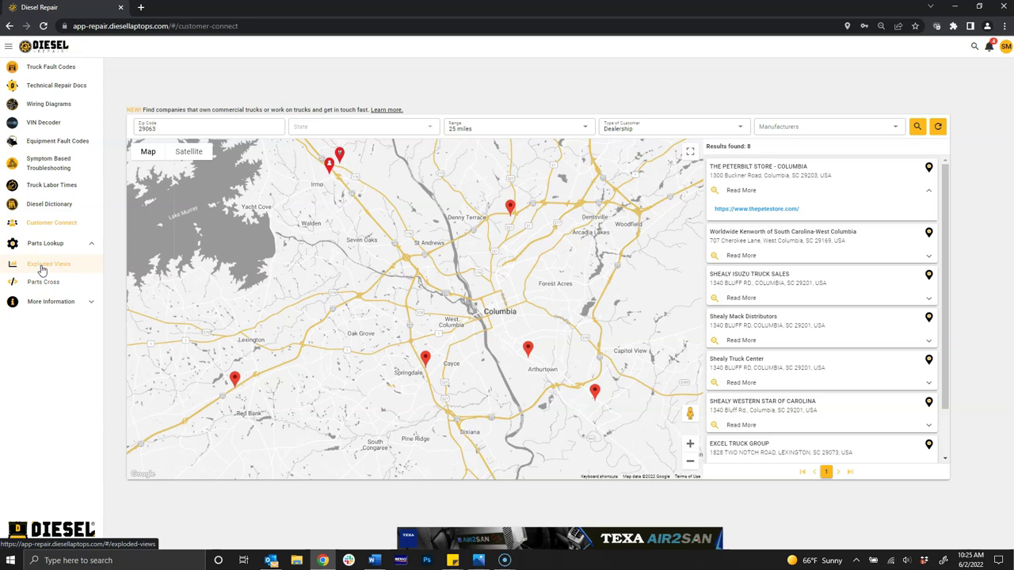
{"action": "left_click", "coordinate": [42, 268]}
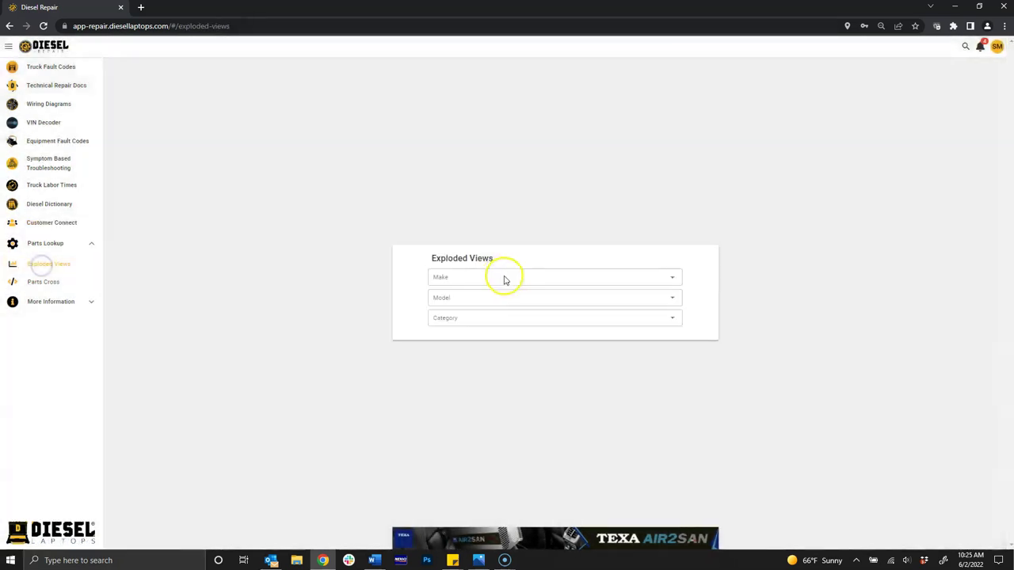
- Look up the exploded view for make Engine - Duramax, model 6.6 2015-2016, category Engine - Intake Manifold
{"action": "left_click", "coordinate": [507, 282]}
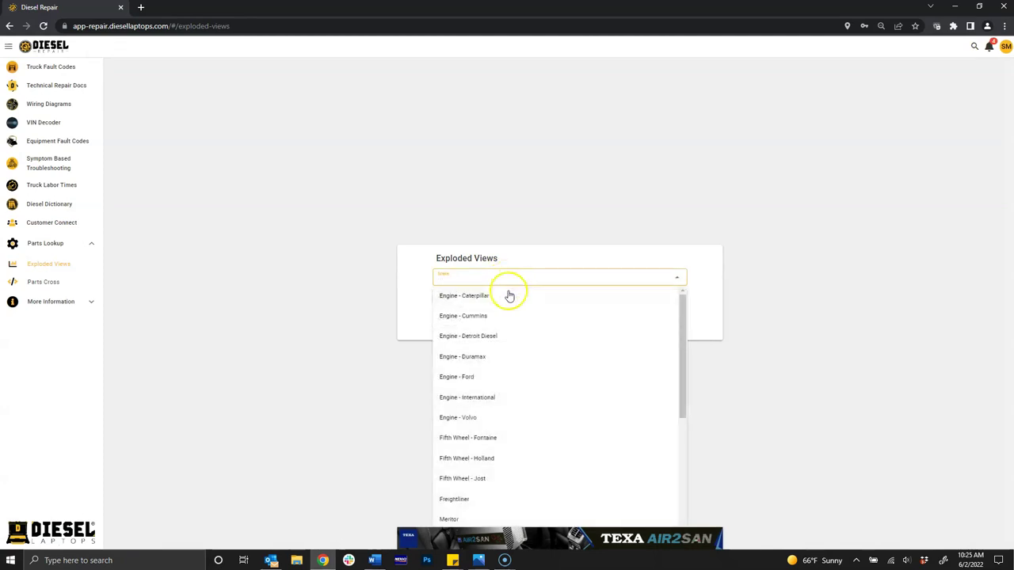
{"action": "left_click", "coordinate": [507, 357]}
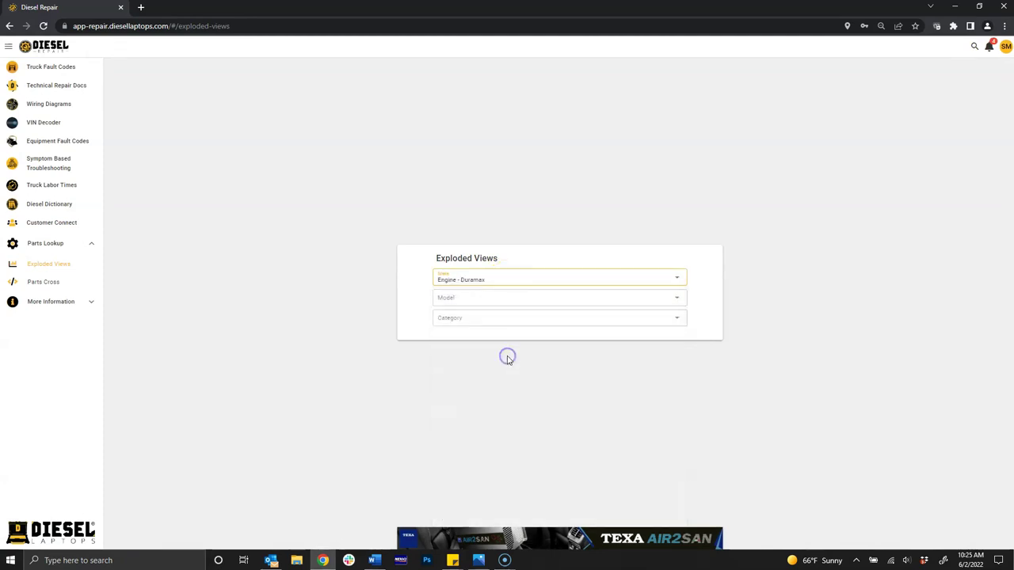
{"action": "left_click", "coordinate": [499, 301]}
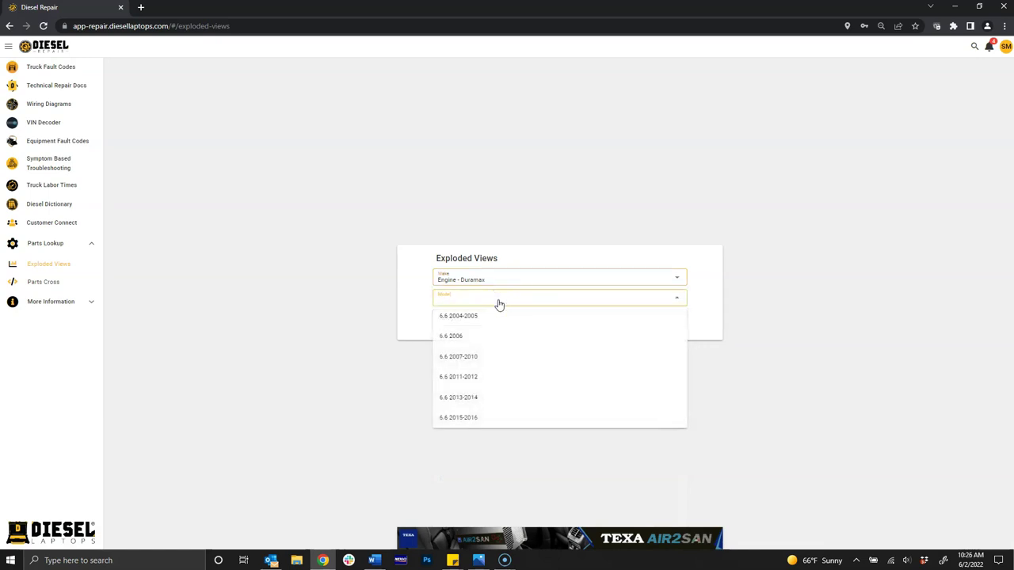
{"action": "left_click", "coordinate": [498, 424]}
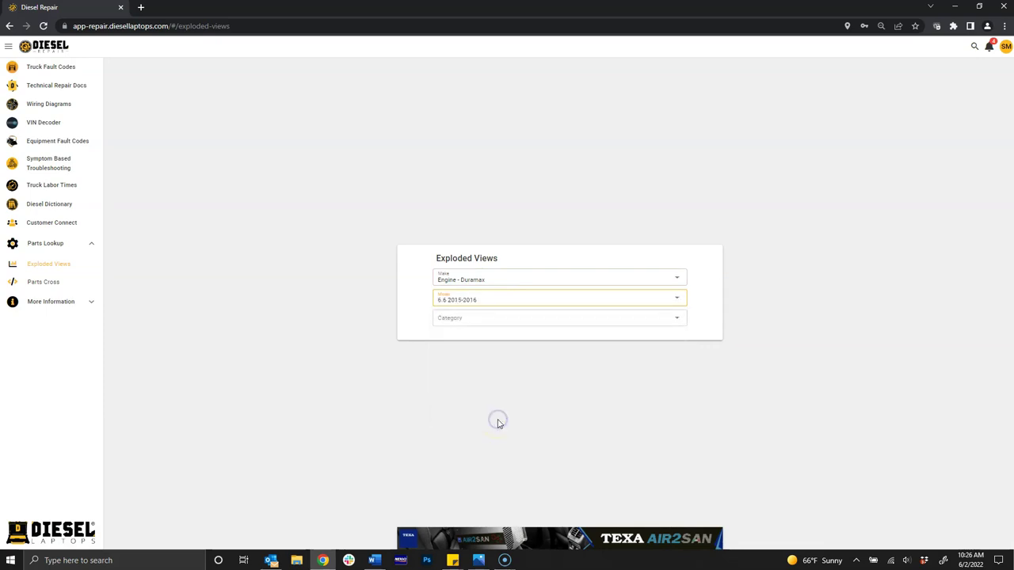
{"action": "left_click", "coordinate": [640, 321]}
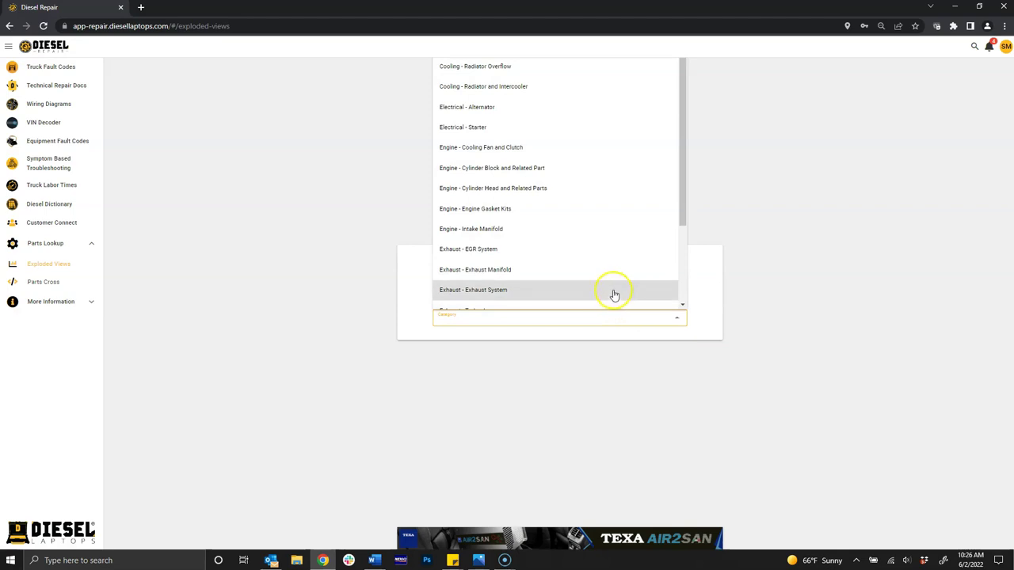
{"action": "left_click", "coordinate": [592, 231]}
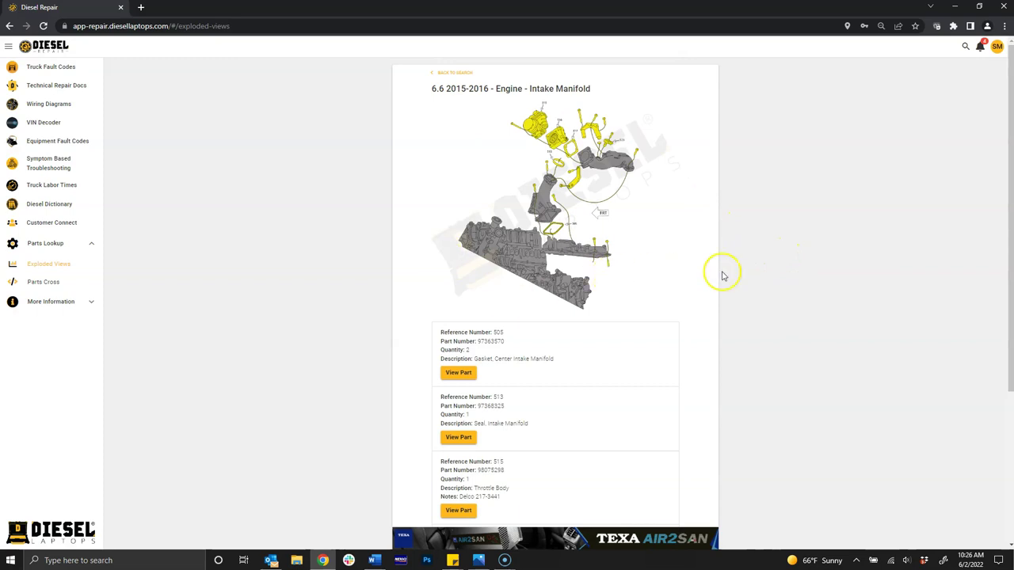
- Enlarge the intake manifold diagram to examine the numbered parts, including 516, and close the enlarged view
{"action": "left_click", "coordinate": [540, 127]}
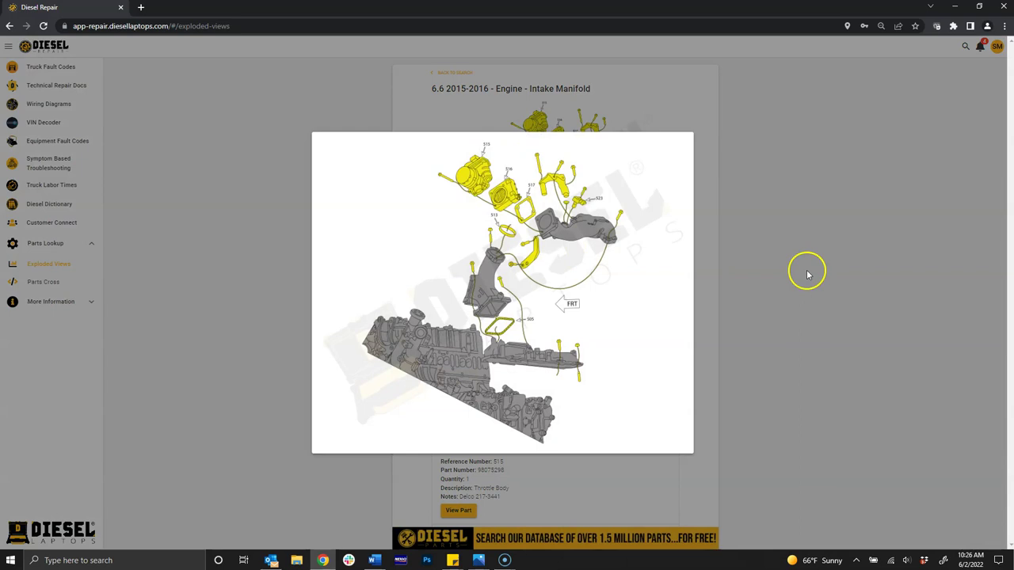
{"action": "left_click", "coordinate": [511, 170]}
{"action": "left_click", "coordinate": [767, 180]}
- Examine the parts list entry for reference number 516, including its part number, quantity and replacement notes
{"action": "scroll", "coordinate": [766, 184], "scroll_direction": "down", "scroll_amount": 2}
{"action": "left_click", "coordinate": [499, 375]}
{"action": "left_click_drag", "start_coordinate": [495, 375], "coordinate": [543, 373]}
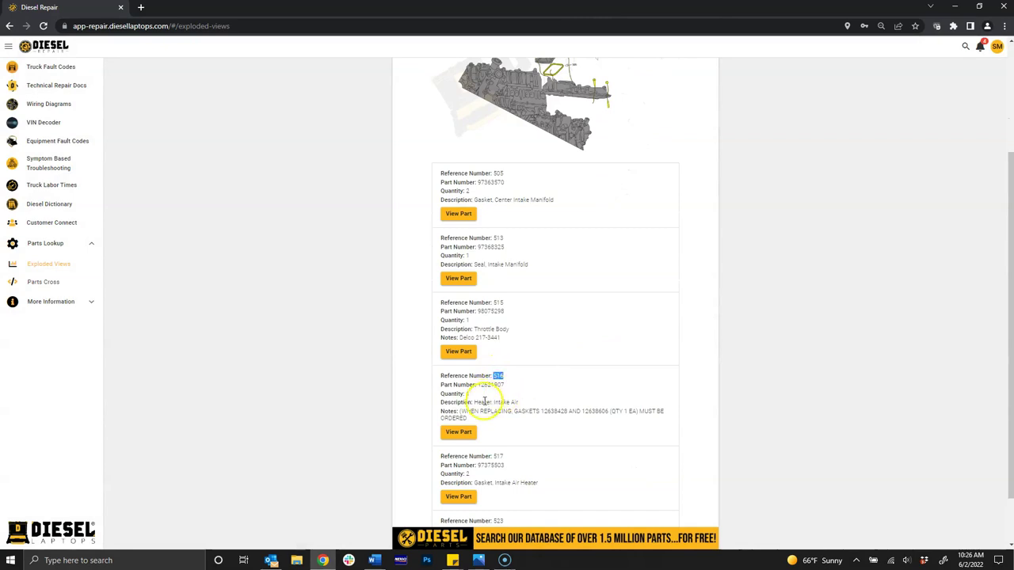
{"action": "left_click", "coordinate": [489, 394]}
{"action": "double_click", "coordinate": [484, 385]}
{"action": "left_click", "coordinate": [526, 385]}
{"action": "left_click_drag", "start_coordinate": [463, 413], "coordinate": [666, 421]}
{"action": "left_click", "coordinate": [804, 407]}
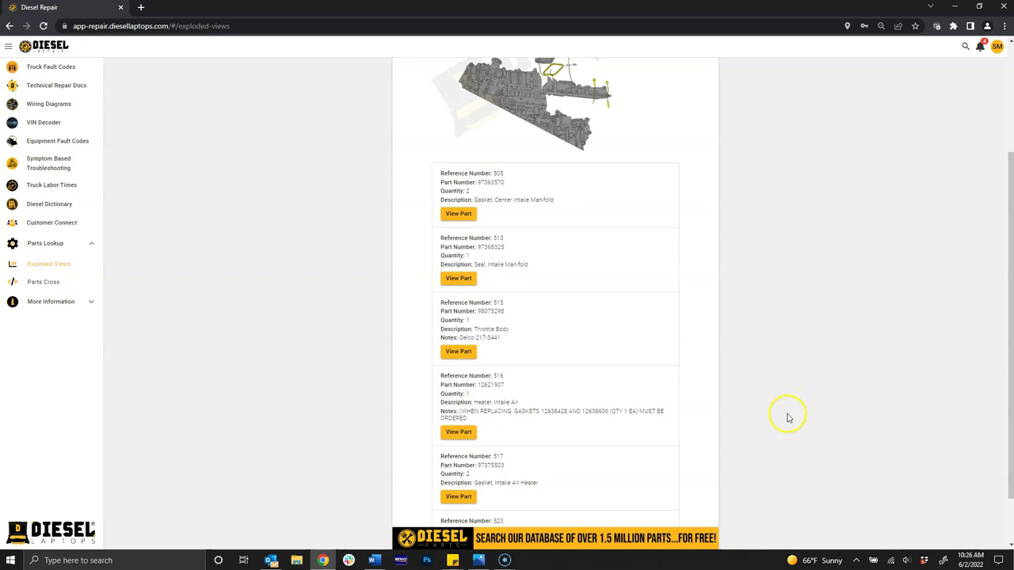
{"action": "scroll", "coordinate": [372, 309], "scroll_direction": "up", "scroll_amount": 2}
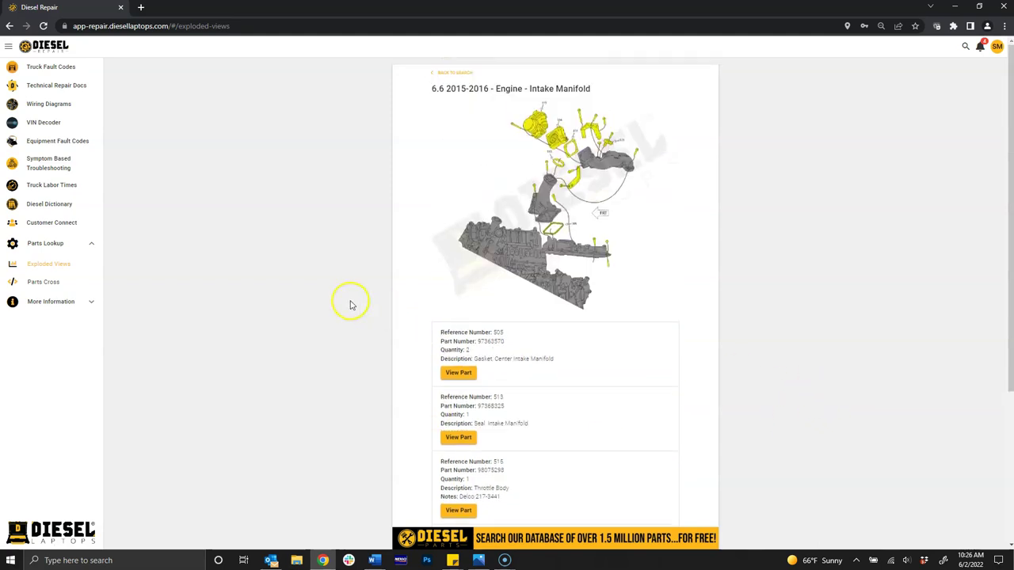
- Open the Parts Cross module and search for part number LF9001
{"action": "left_click", "coordinate": [56, 283]}
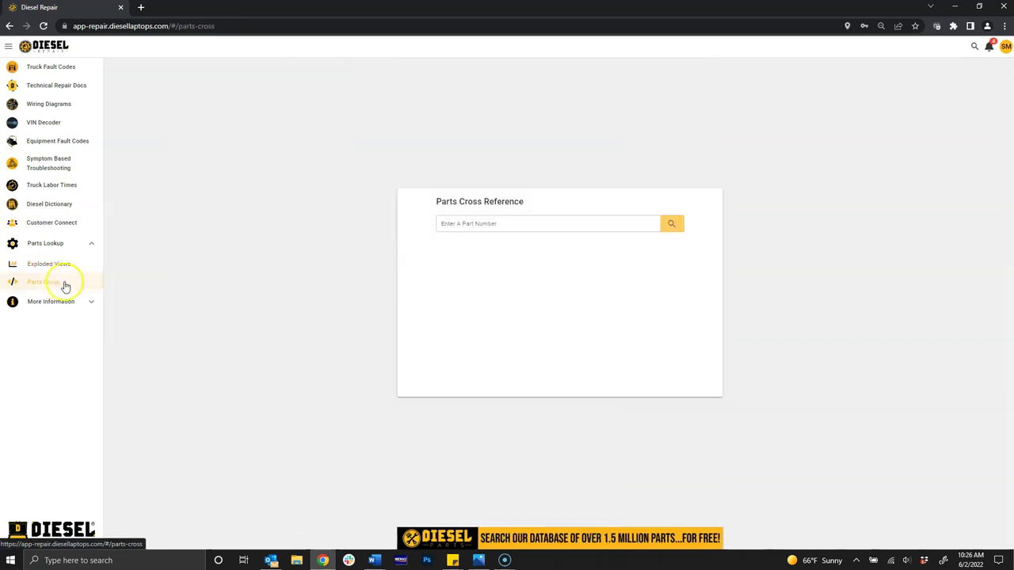
{"action": "left_click", "coordinate": [473, 224]}
{"action": "left_click", "coordinate": [472, 224]}
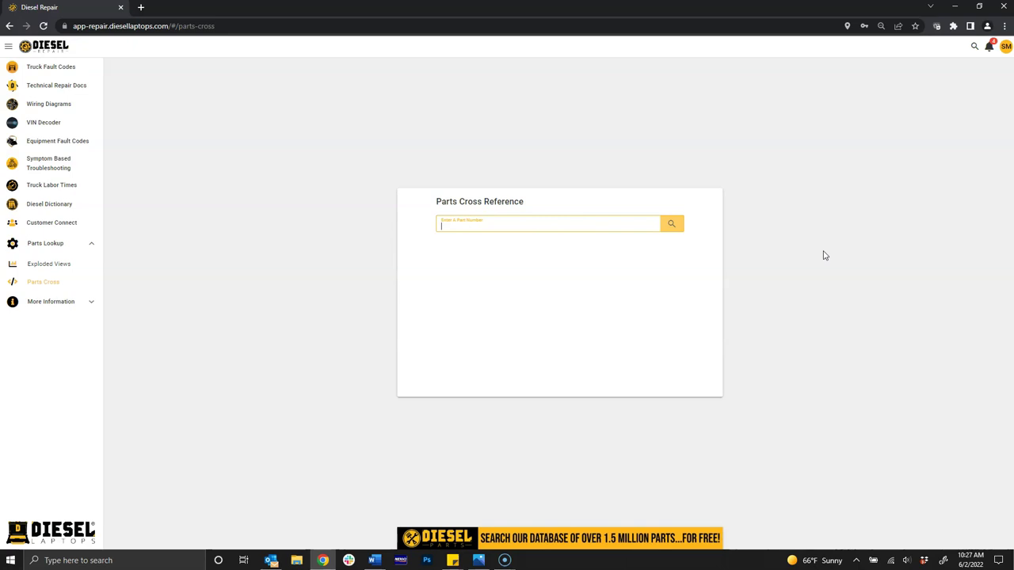
{"action": "left_click", "coordinate": [824, 263]}
{"action": "type", "text": "LF9001"}
{"action": "left_click", "coordinate": [669, 226]}
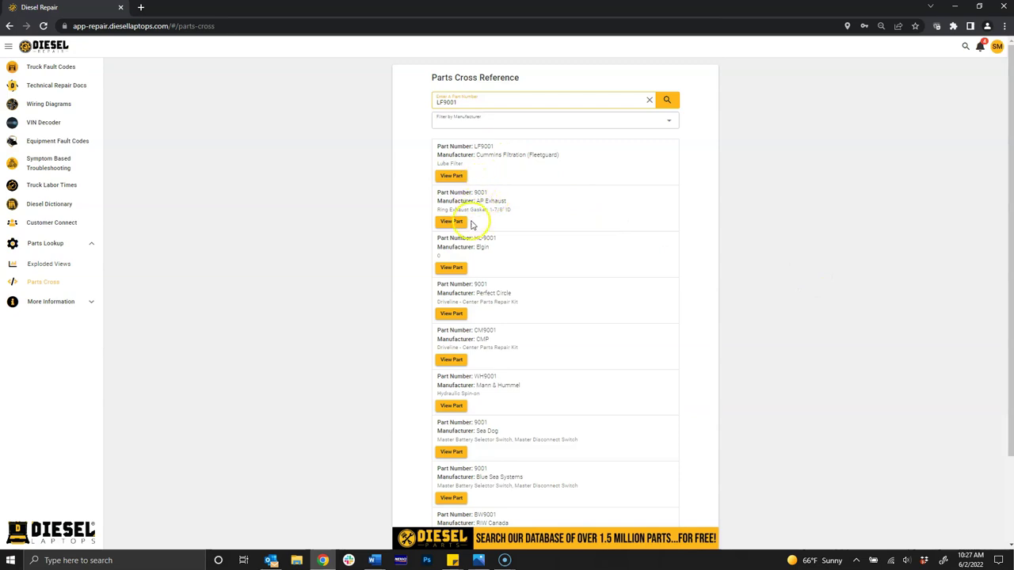
- View the details of CMP part CM9001, including its purchase option, and return to the Diesel Repair dashboard
{"action": "left_click", "coordinate": [452, 360]}
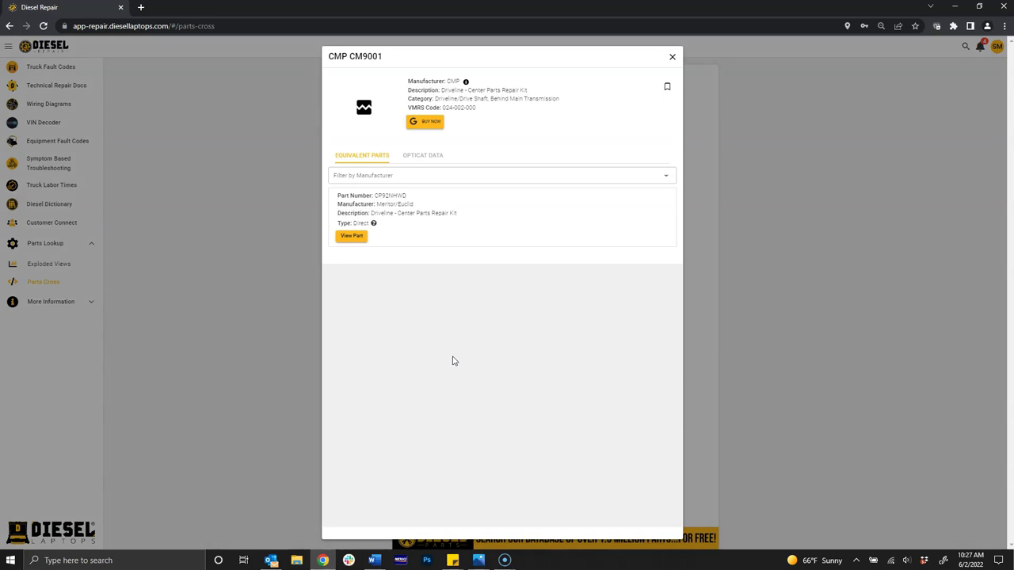
{"action": "left_click", "coordinate": [417, 127]}
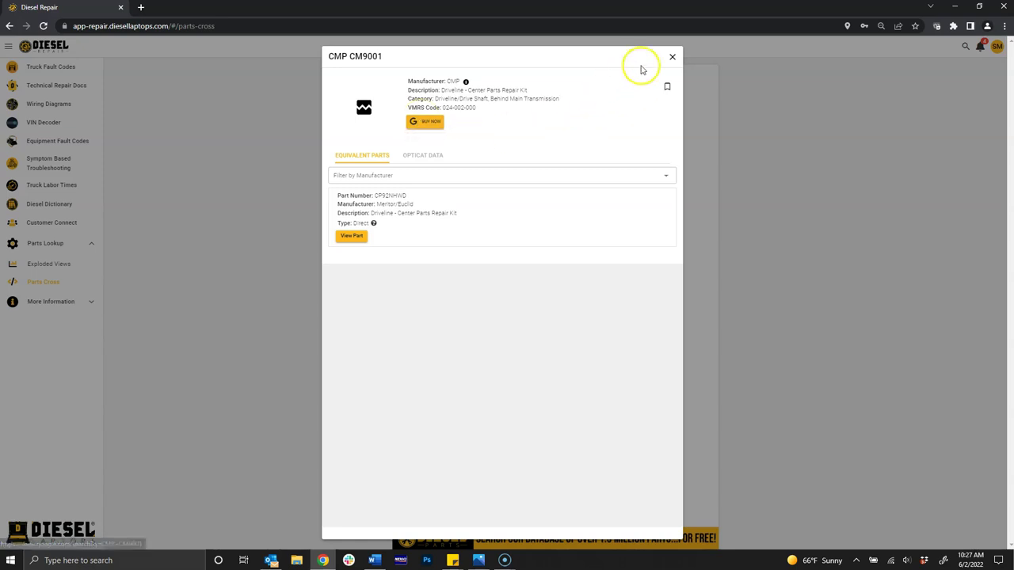
{"action": "left_click", "coordinate": [671, 56]}
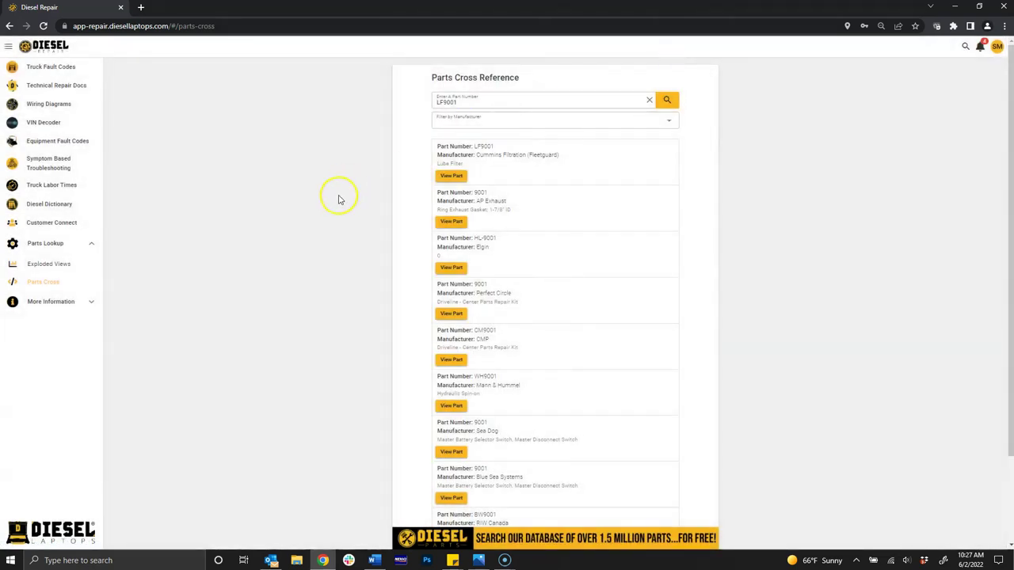
{"action": "left_click", "coordinate": [46, 50]}
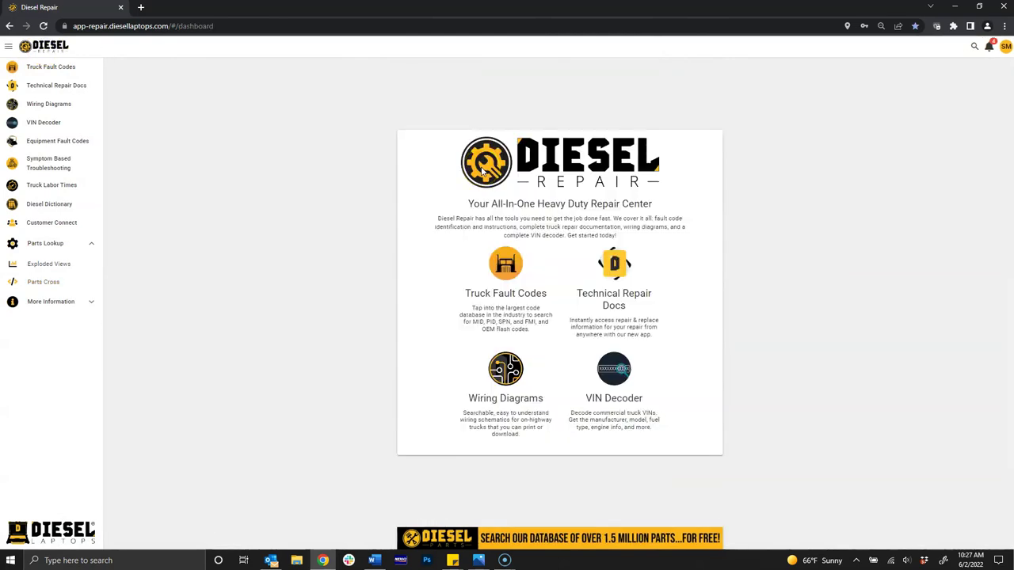